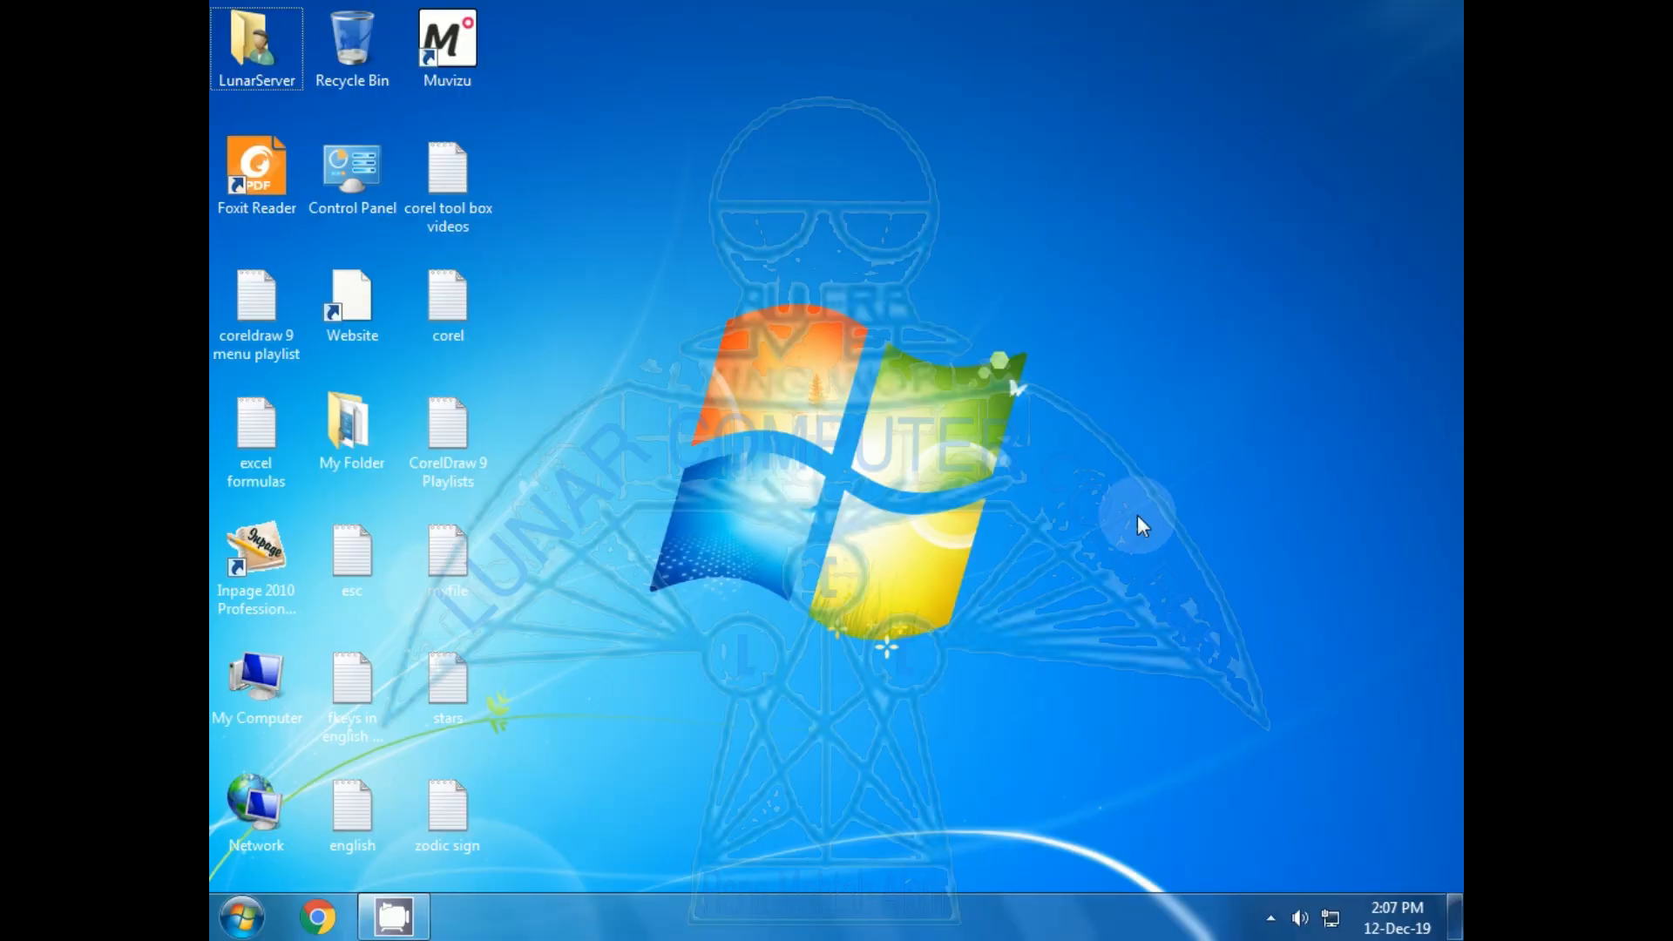
Launch Microsoft Office Word 2003 with a blank document and close the Getting Started pane.
{"action": "left_click", "coordinate": [241, 916]}
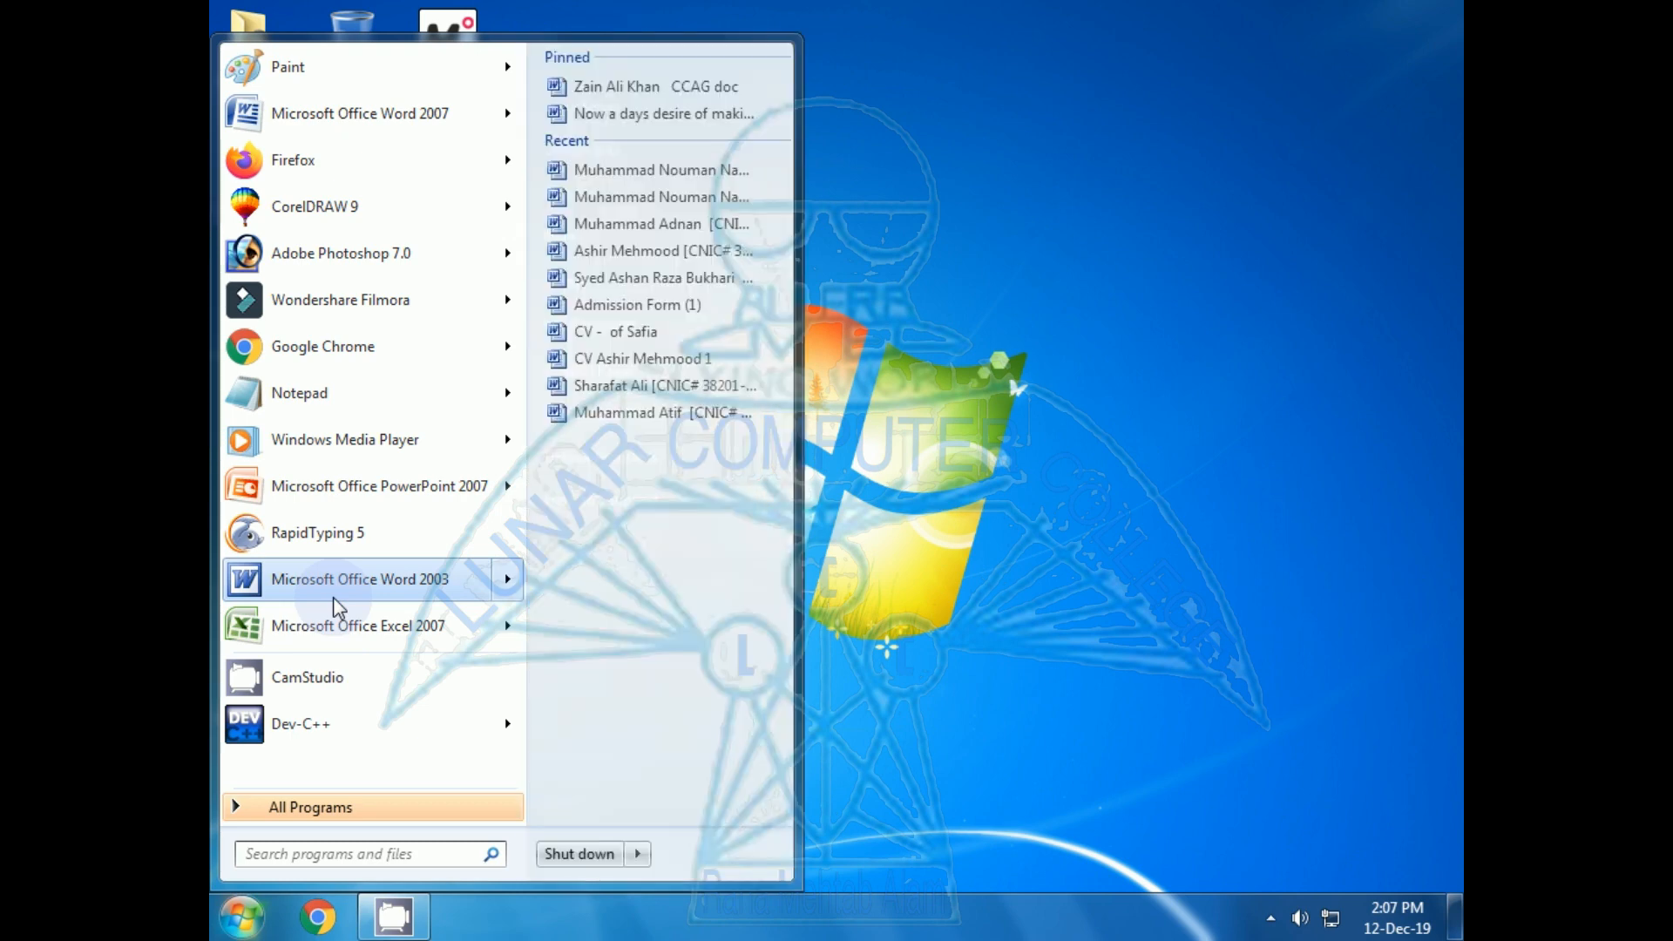
{"action": "left_click", "coordinate": [333, 598]}
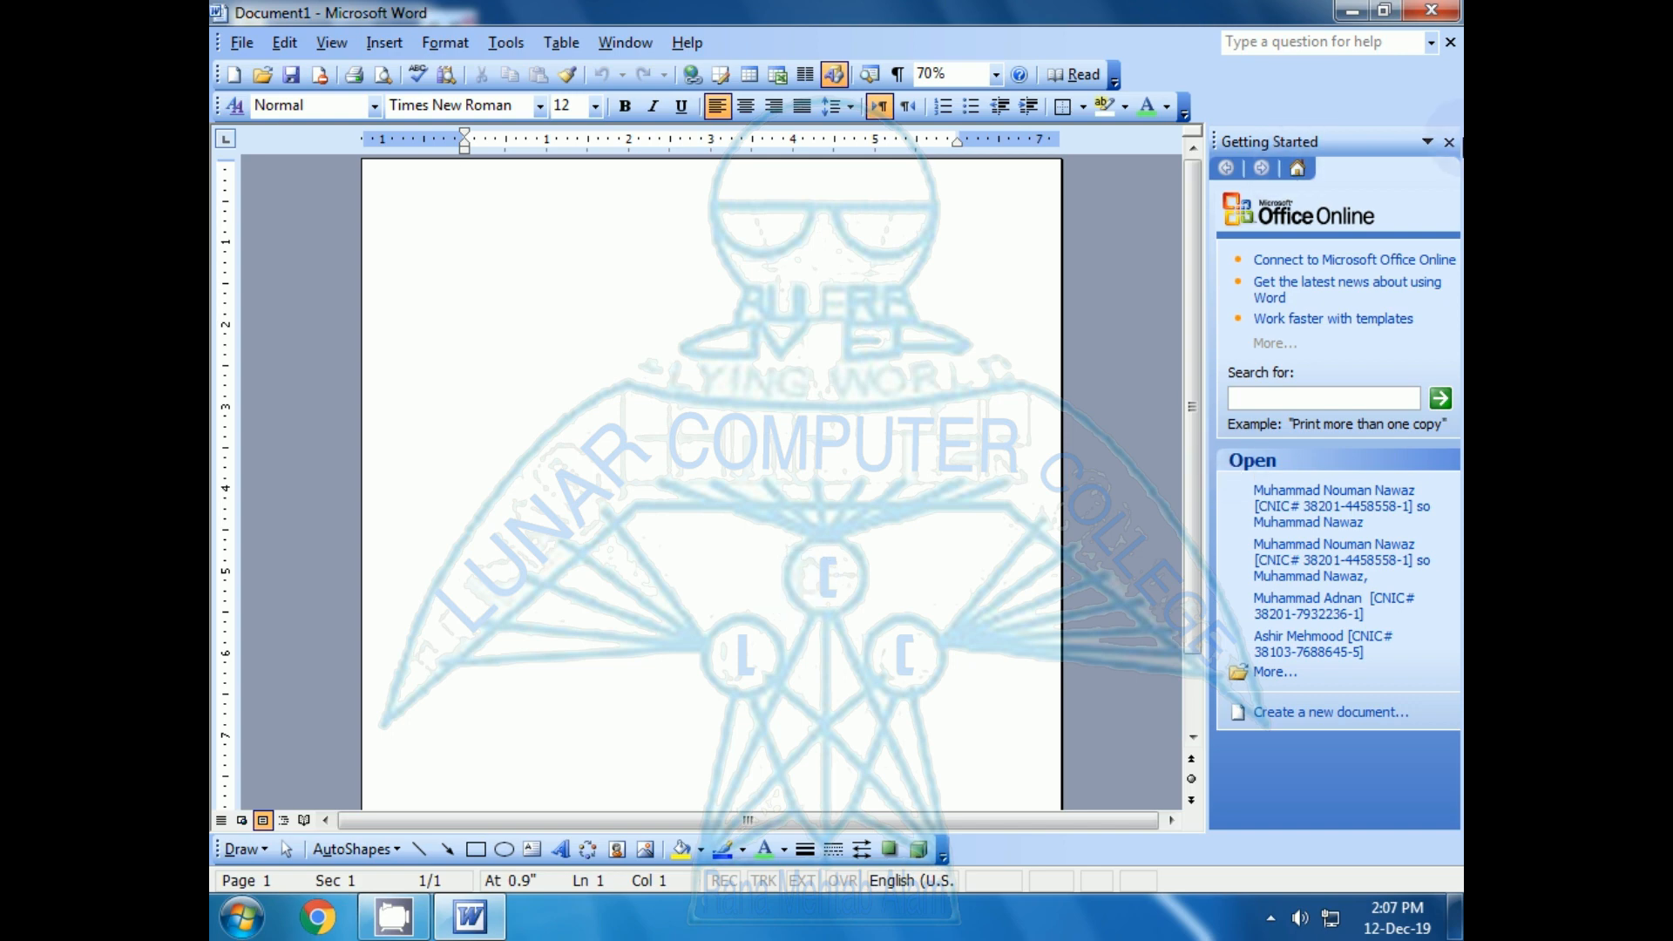
{"action": "left_click", "coordinate": [1449, 143]}
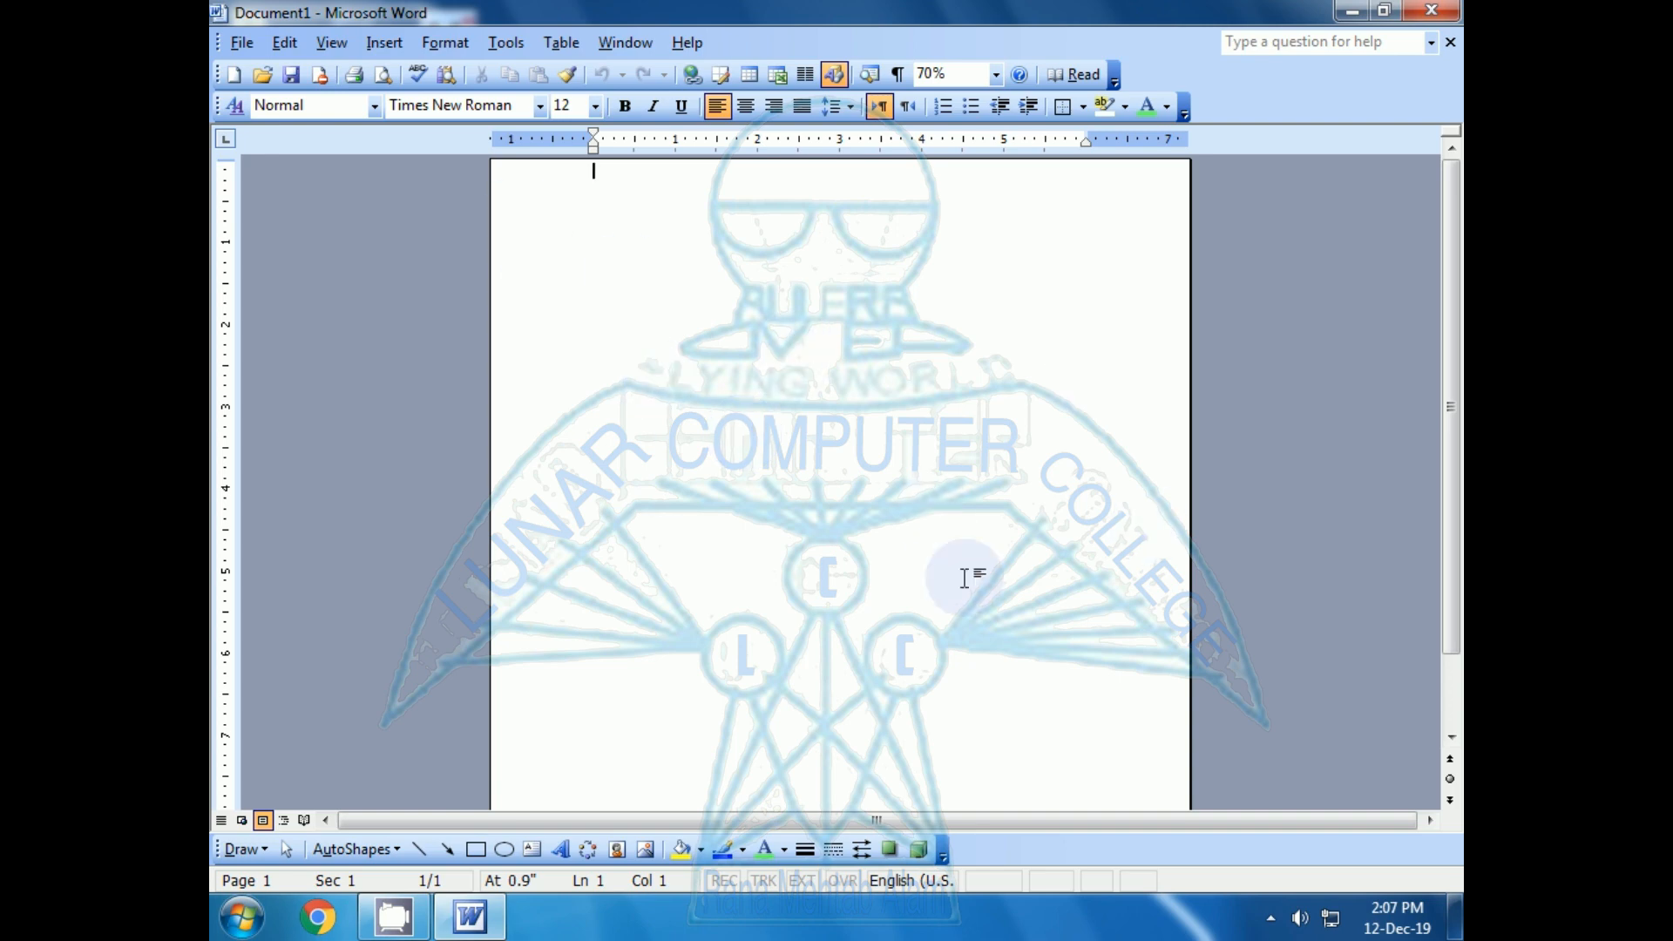
Set the document's paper size to A4 in Page Setup.
{"action": "left_click", "coordinate": [242, 45]}
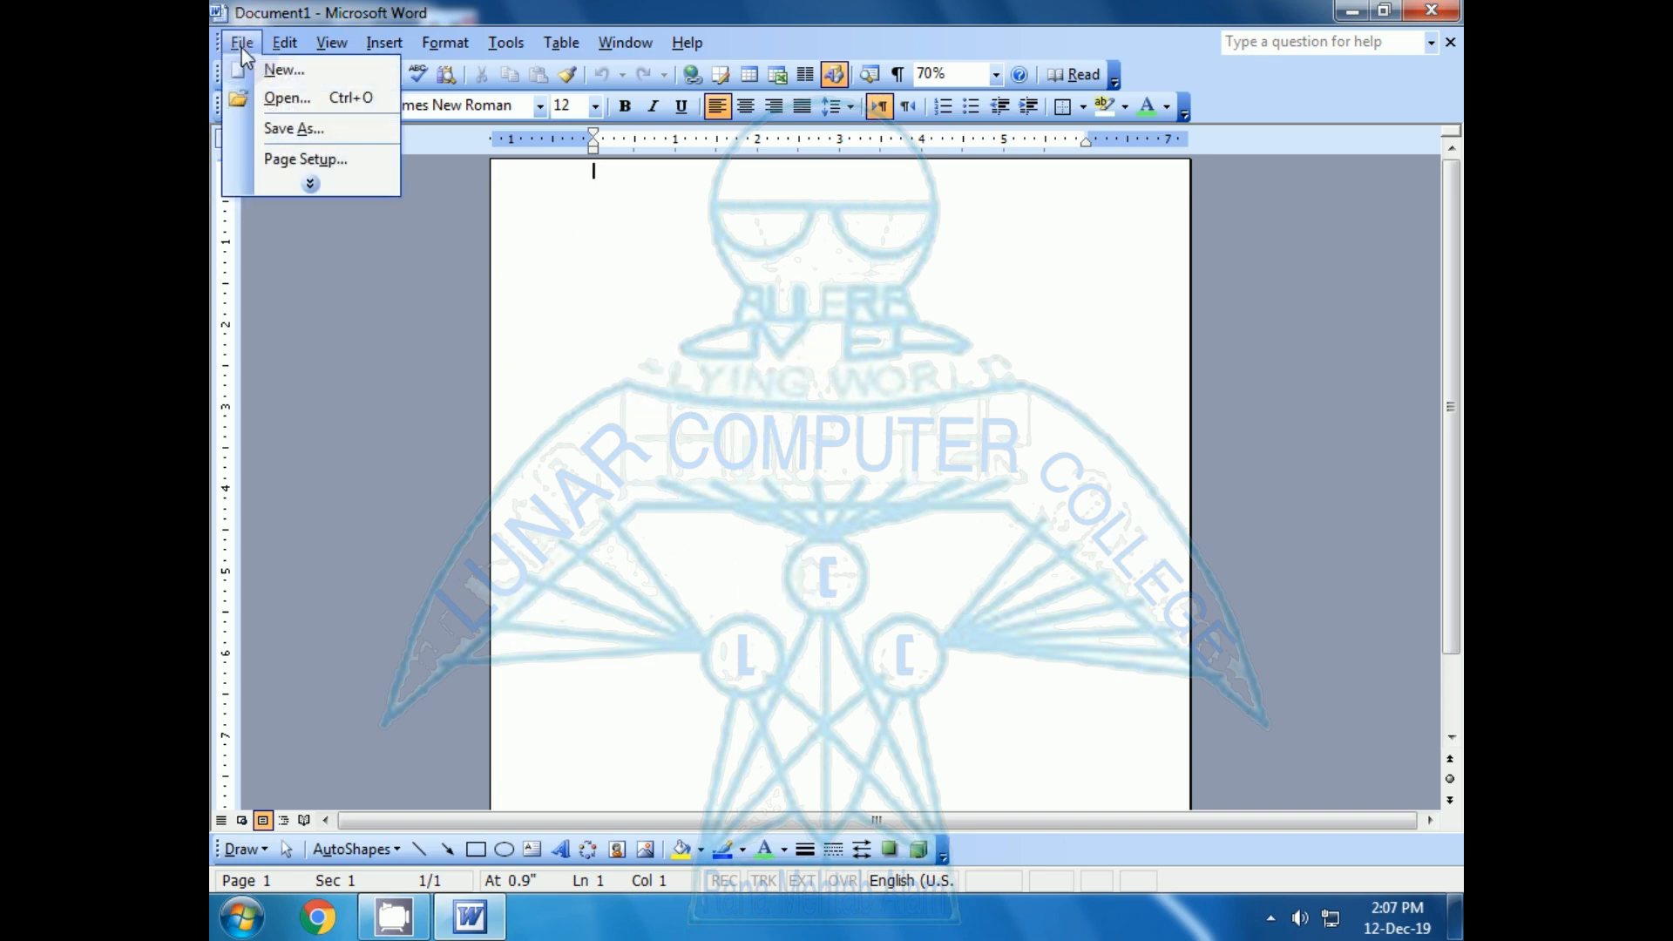
{"action": "left_click", "coordinate": [300, 166]}
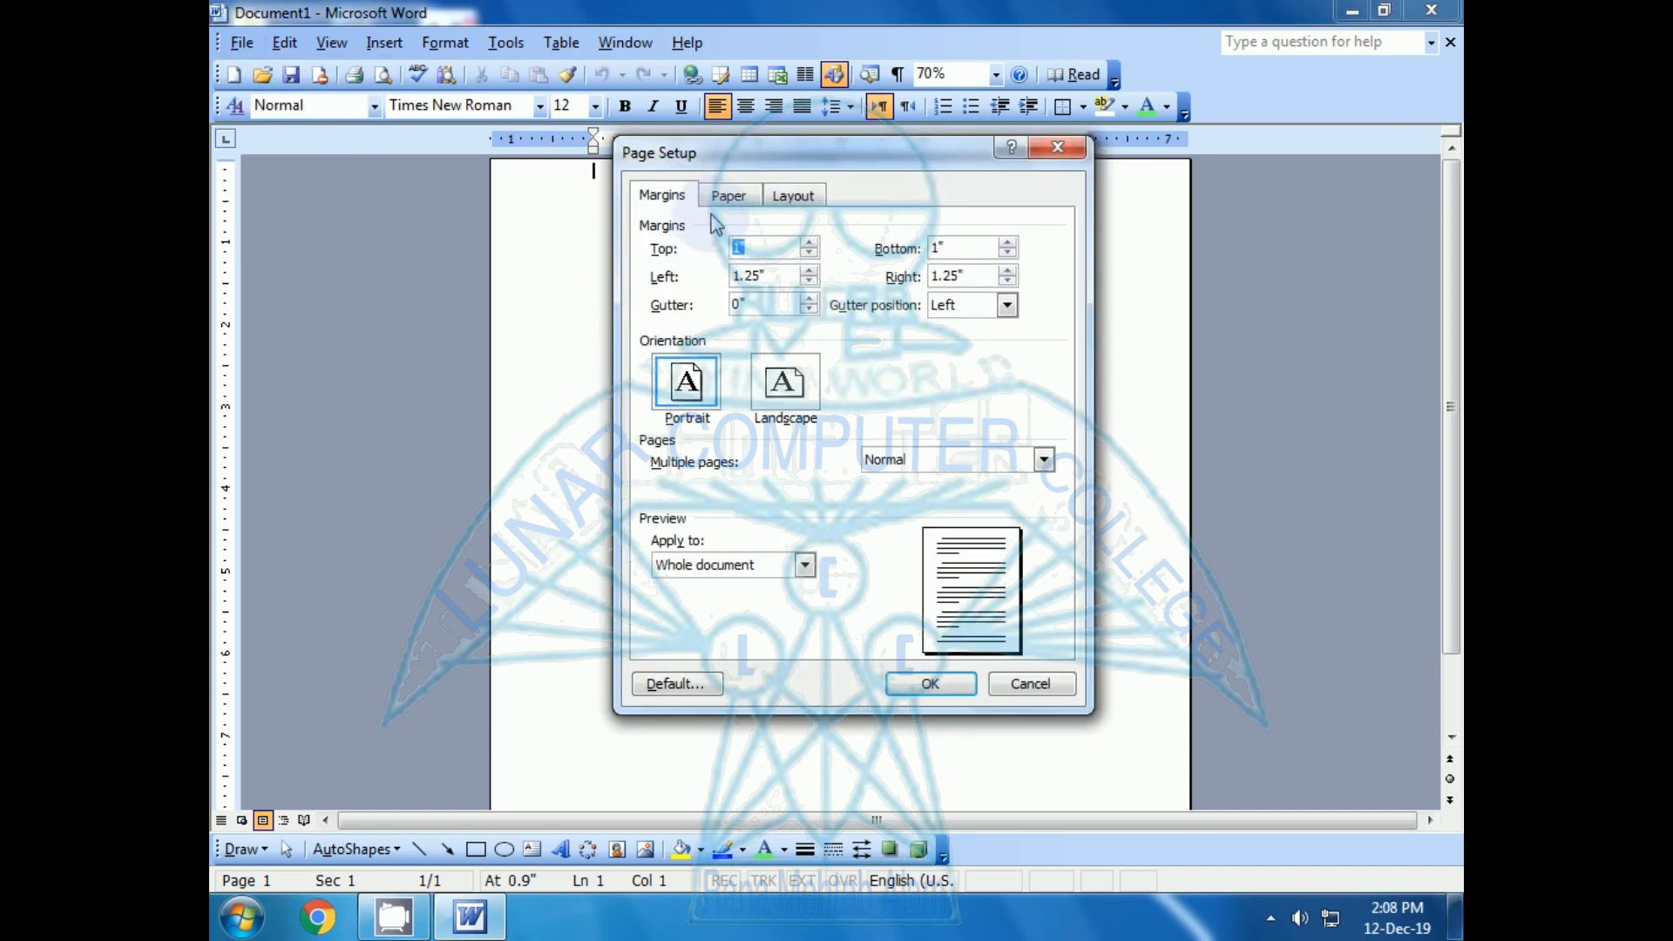
{"action": "left_click", "coordinate": [723, 206]}
{"action": "left_click", "coordinate": [693, 254]}
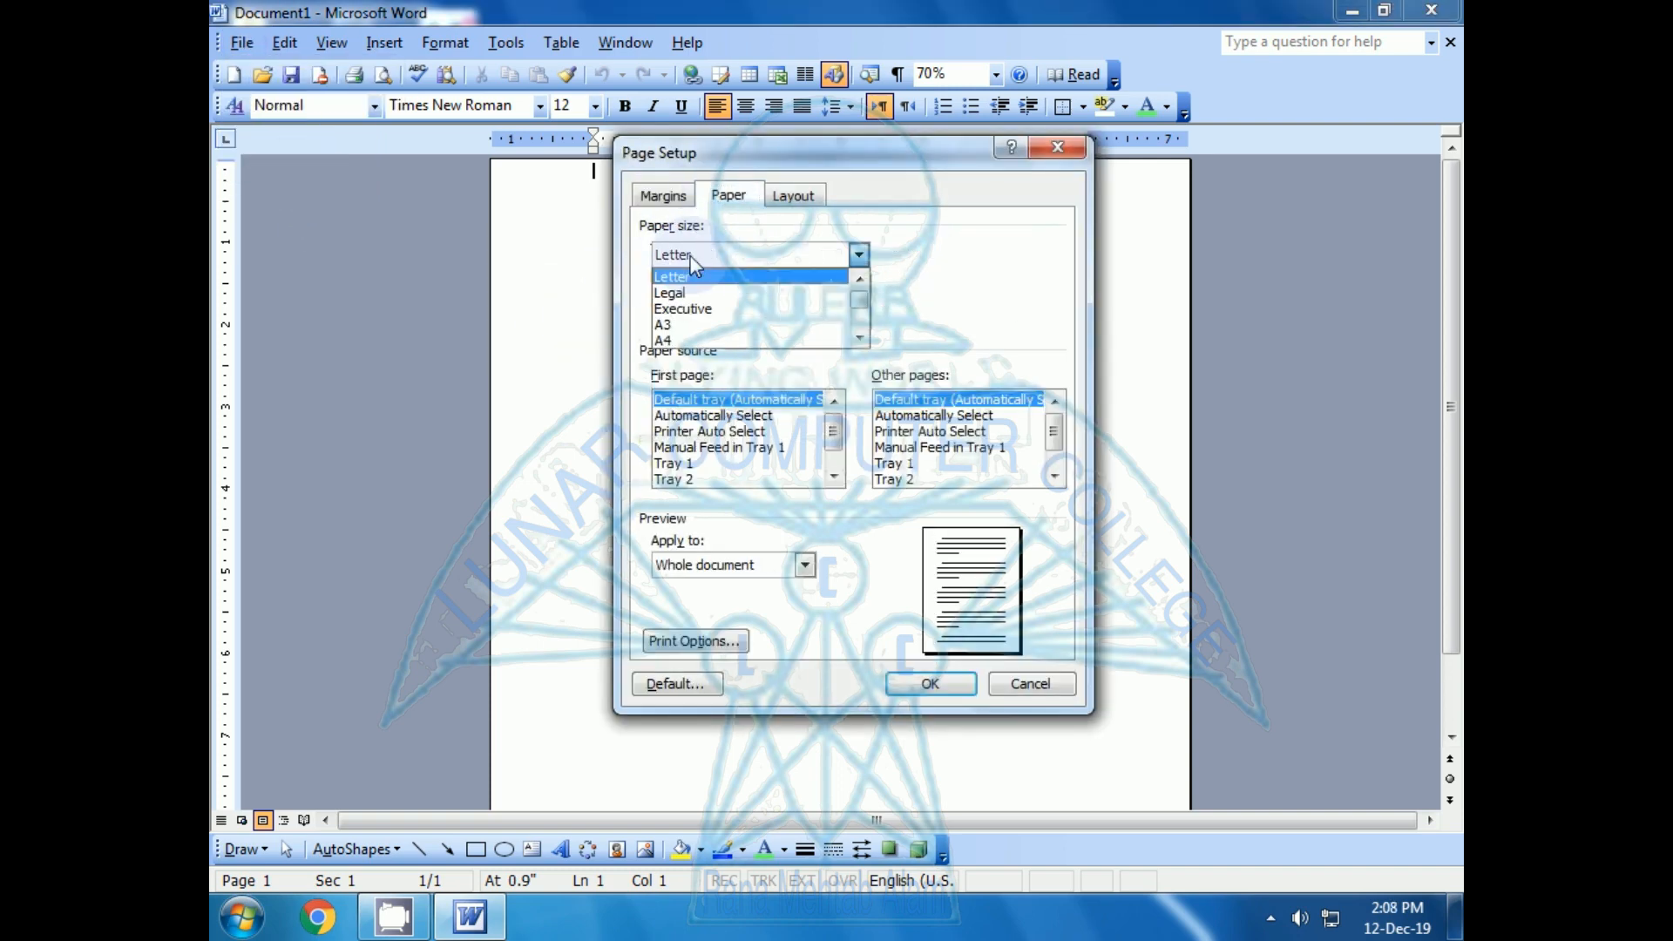
{"action": "left_click", "coordinate": [667, 342]}
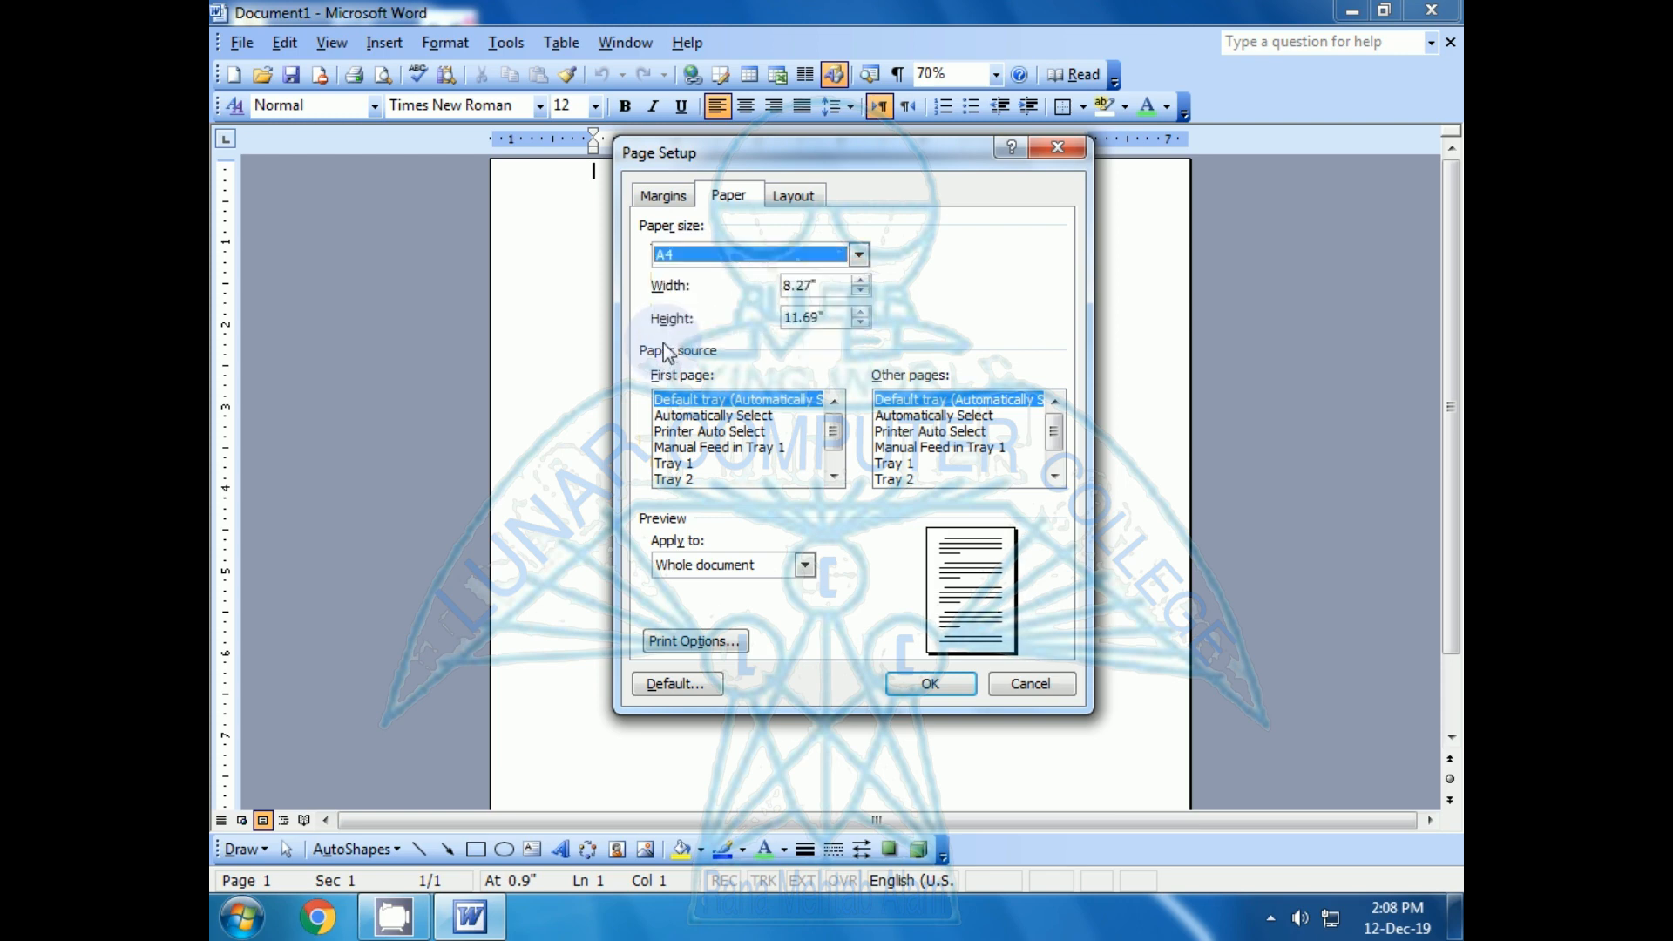
Set the top, bottom, left and right page margins to .25 inch and apply landscape orientation to the whole document.
{"action": "left_click", "coordinate": [662, 196]}
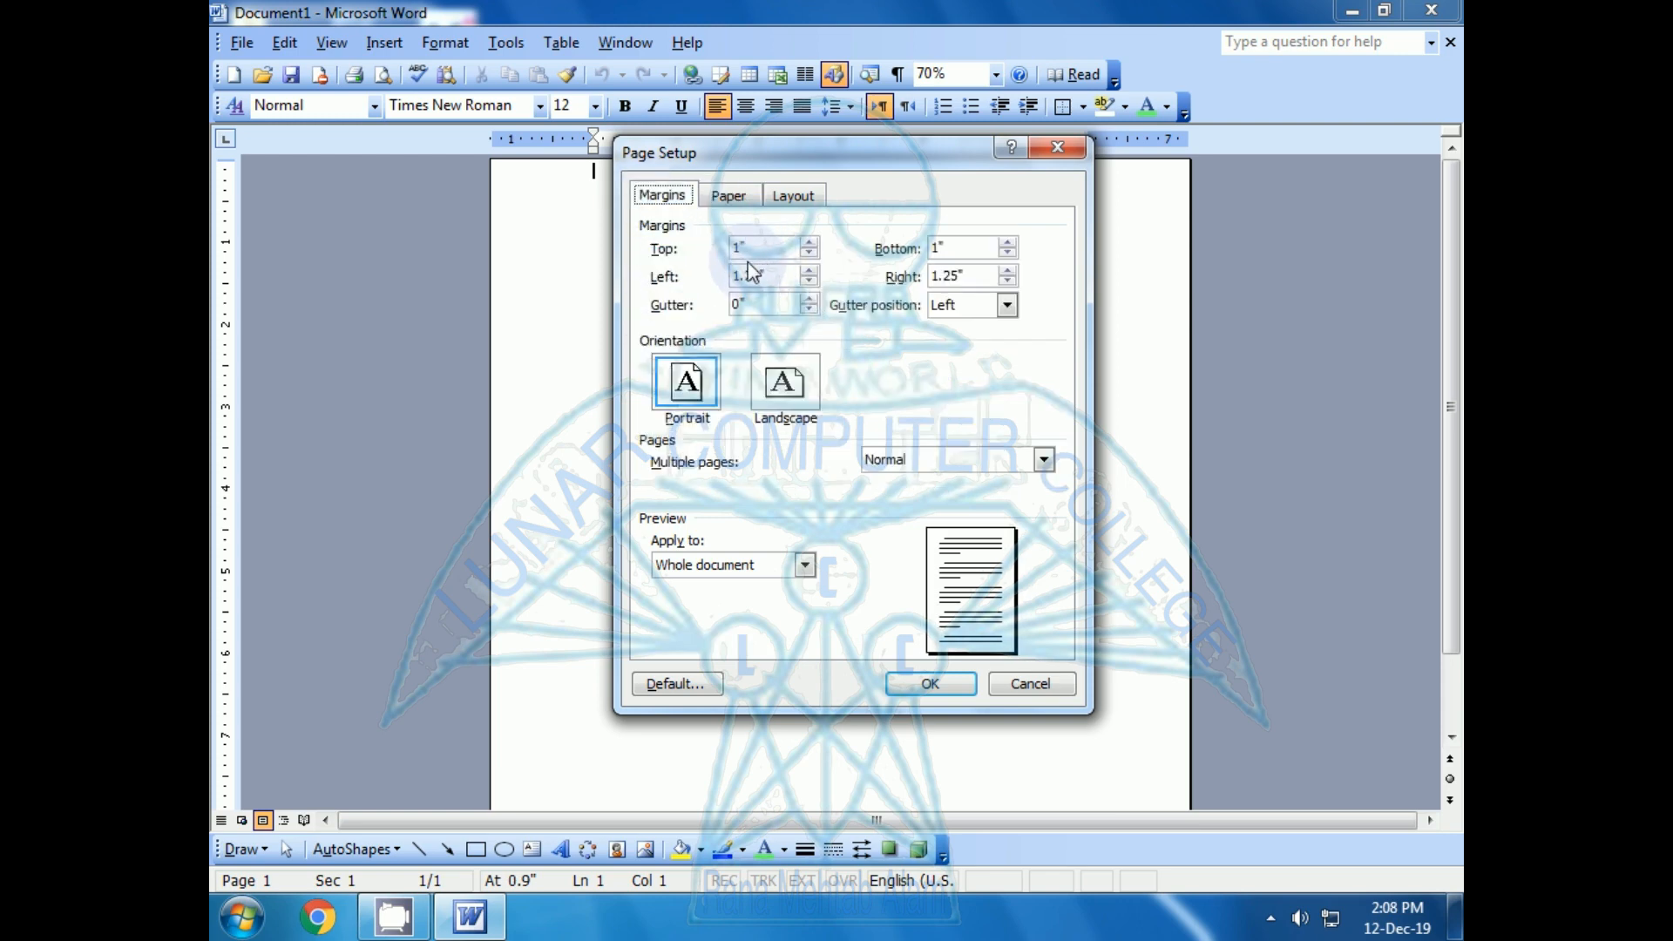
{"action": "key", "text": "Tab"}
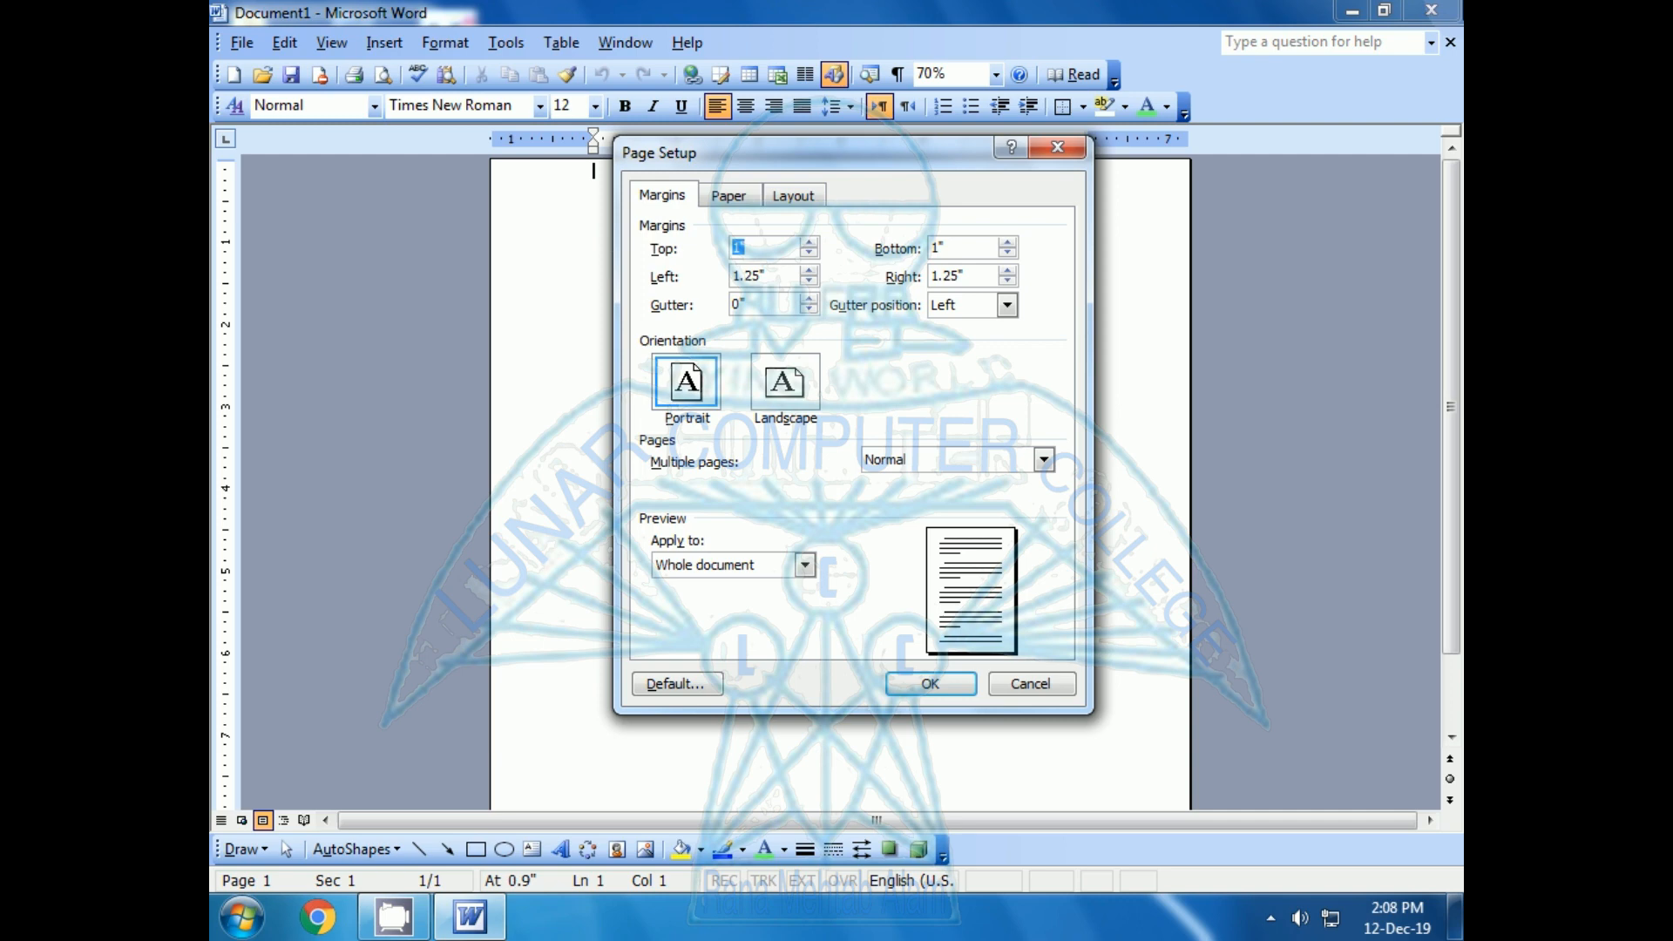
{"action": "type", "text": ".25"}
{"action": "key", "text": "Tab"}
{"action": "type", "text": ".25"}
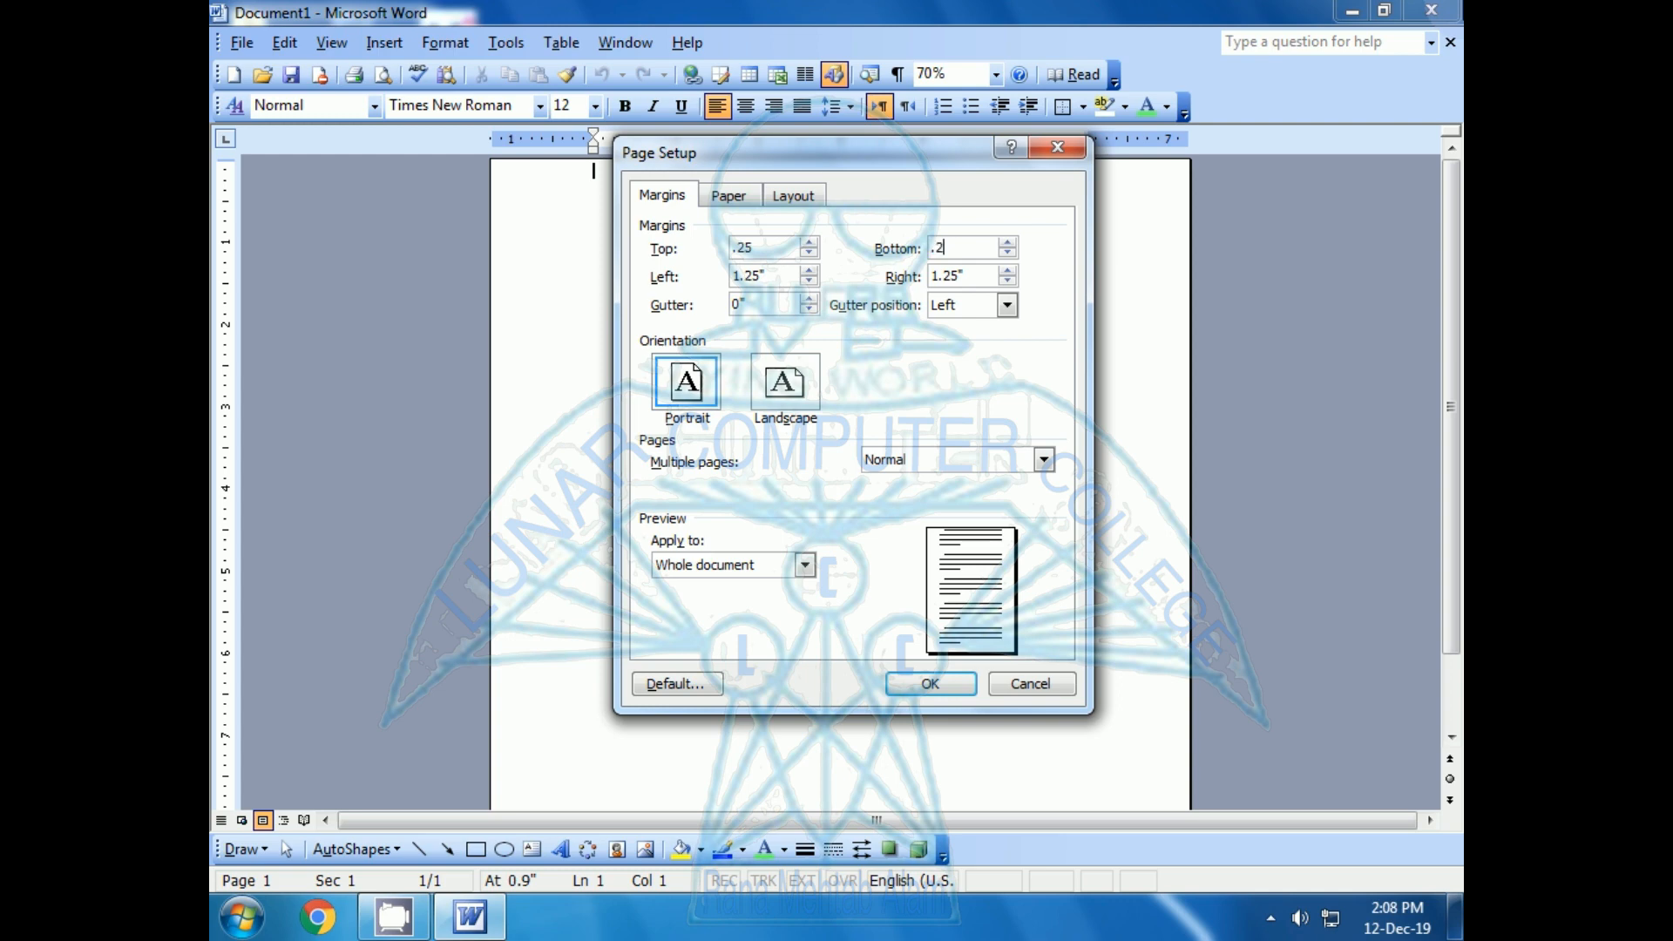
{"action": "key", "text": "Tab"}
{"action": "type", "text": ".5"}
{"action": "key", "text": "BackSpace"}
{"action": "type", "text": "25"}
{"action": "key", "text": "Tab"}
{"action": "type", "text": "."}
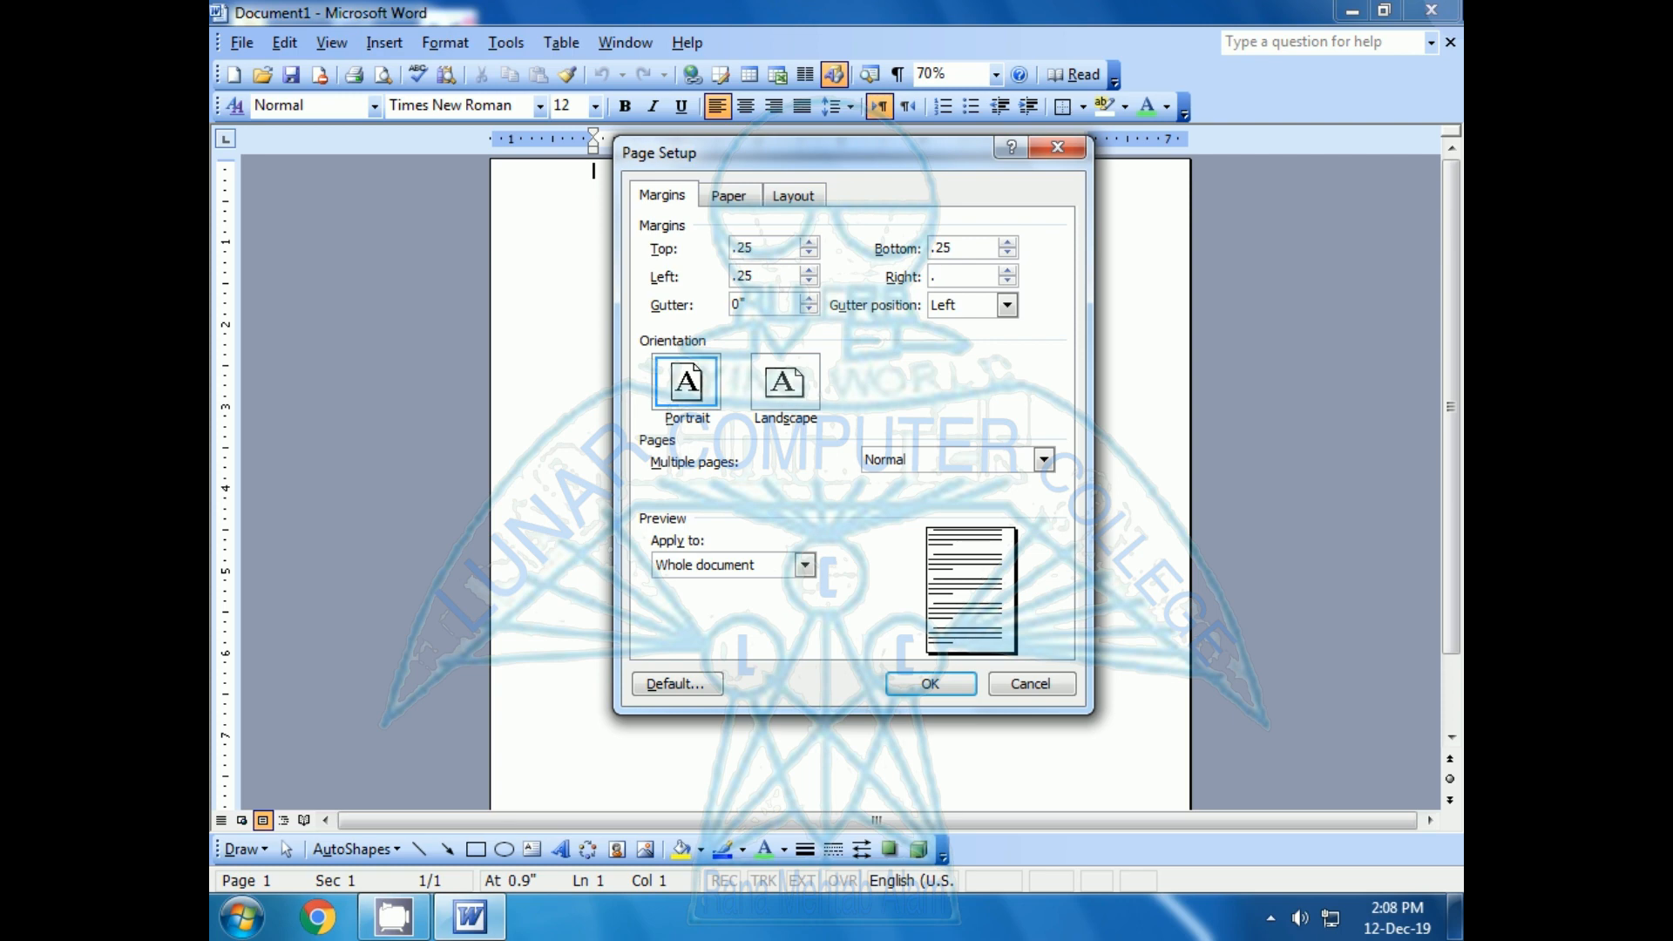
{"action": "type", "text": "."}
{"action": "key", "text": "BackSpace"}
{"action": "type", "text": "25"}
{"action": "left_click", "coordinate": [789, 383]}
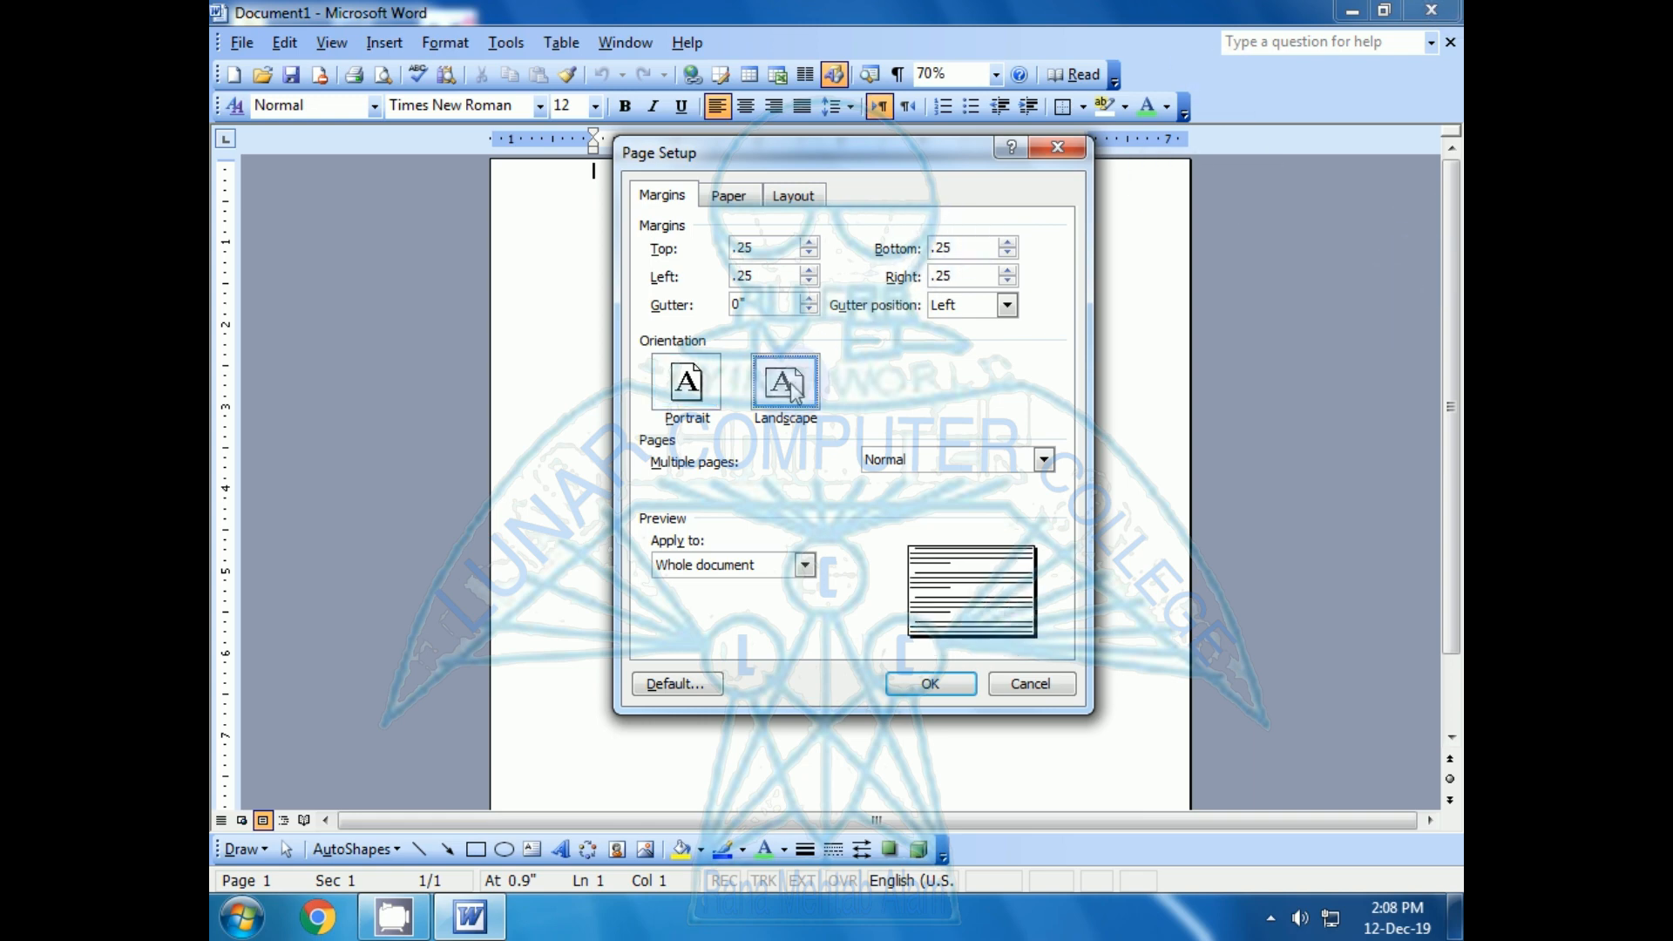
{"action": "left_click", "coordinate": [926, 686]}
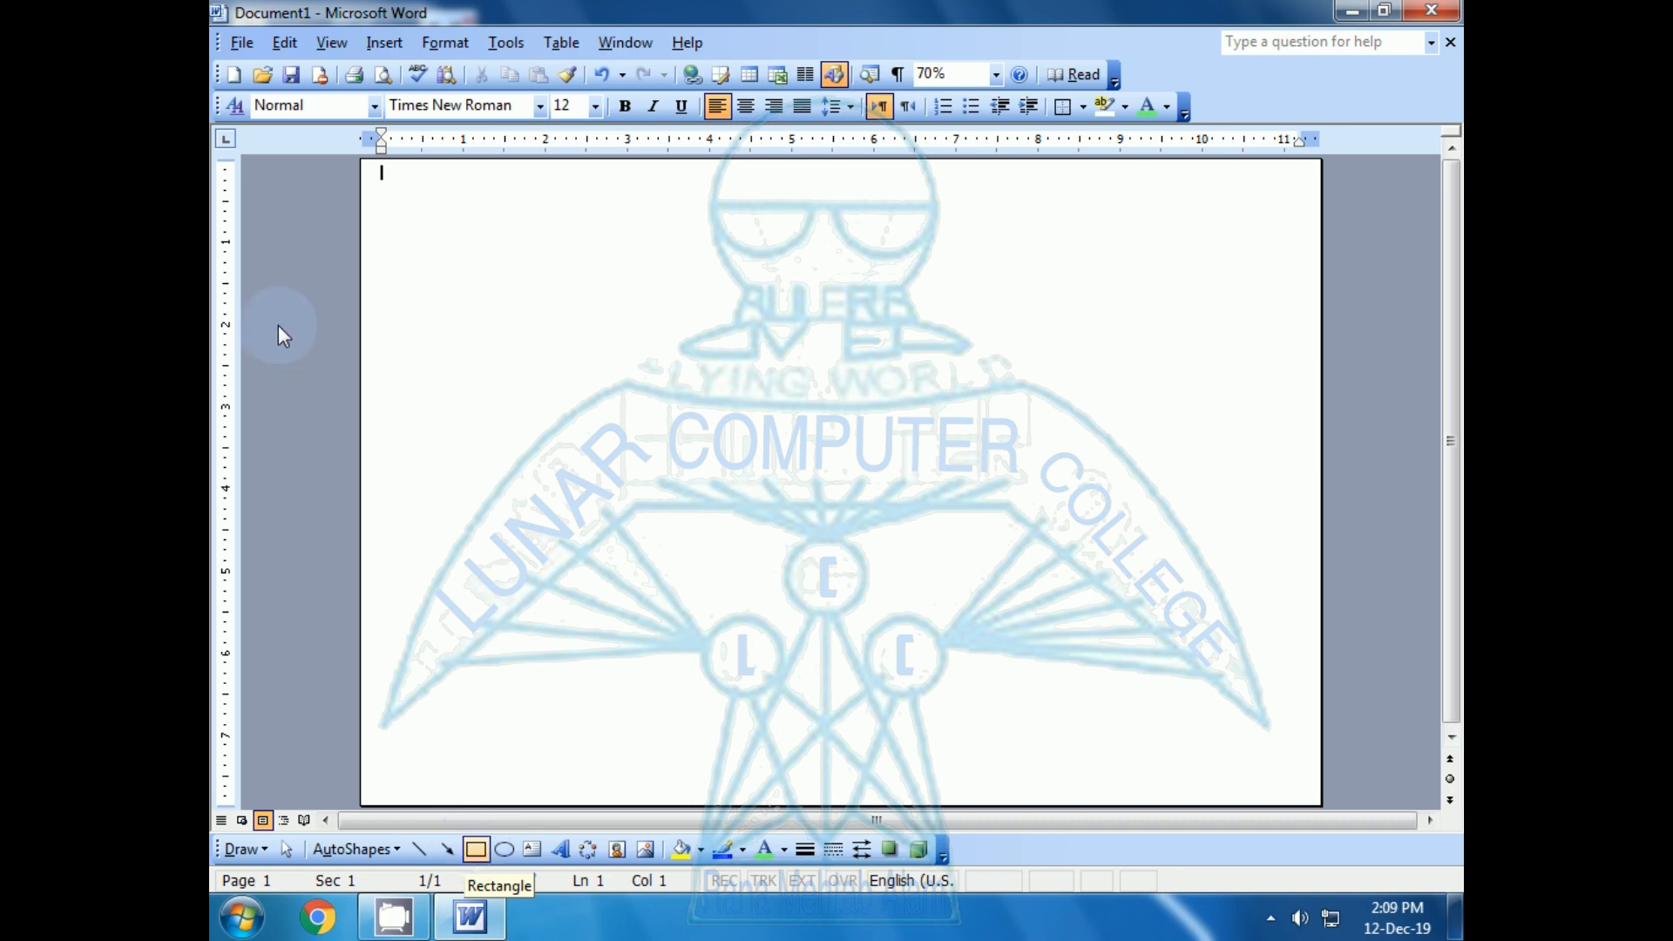
{"action": "left_click", "coordinate": [385, 43]}
{"action": "left_click", "coordinate": [772, 384]}
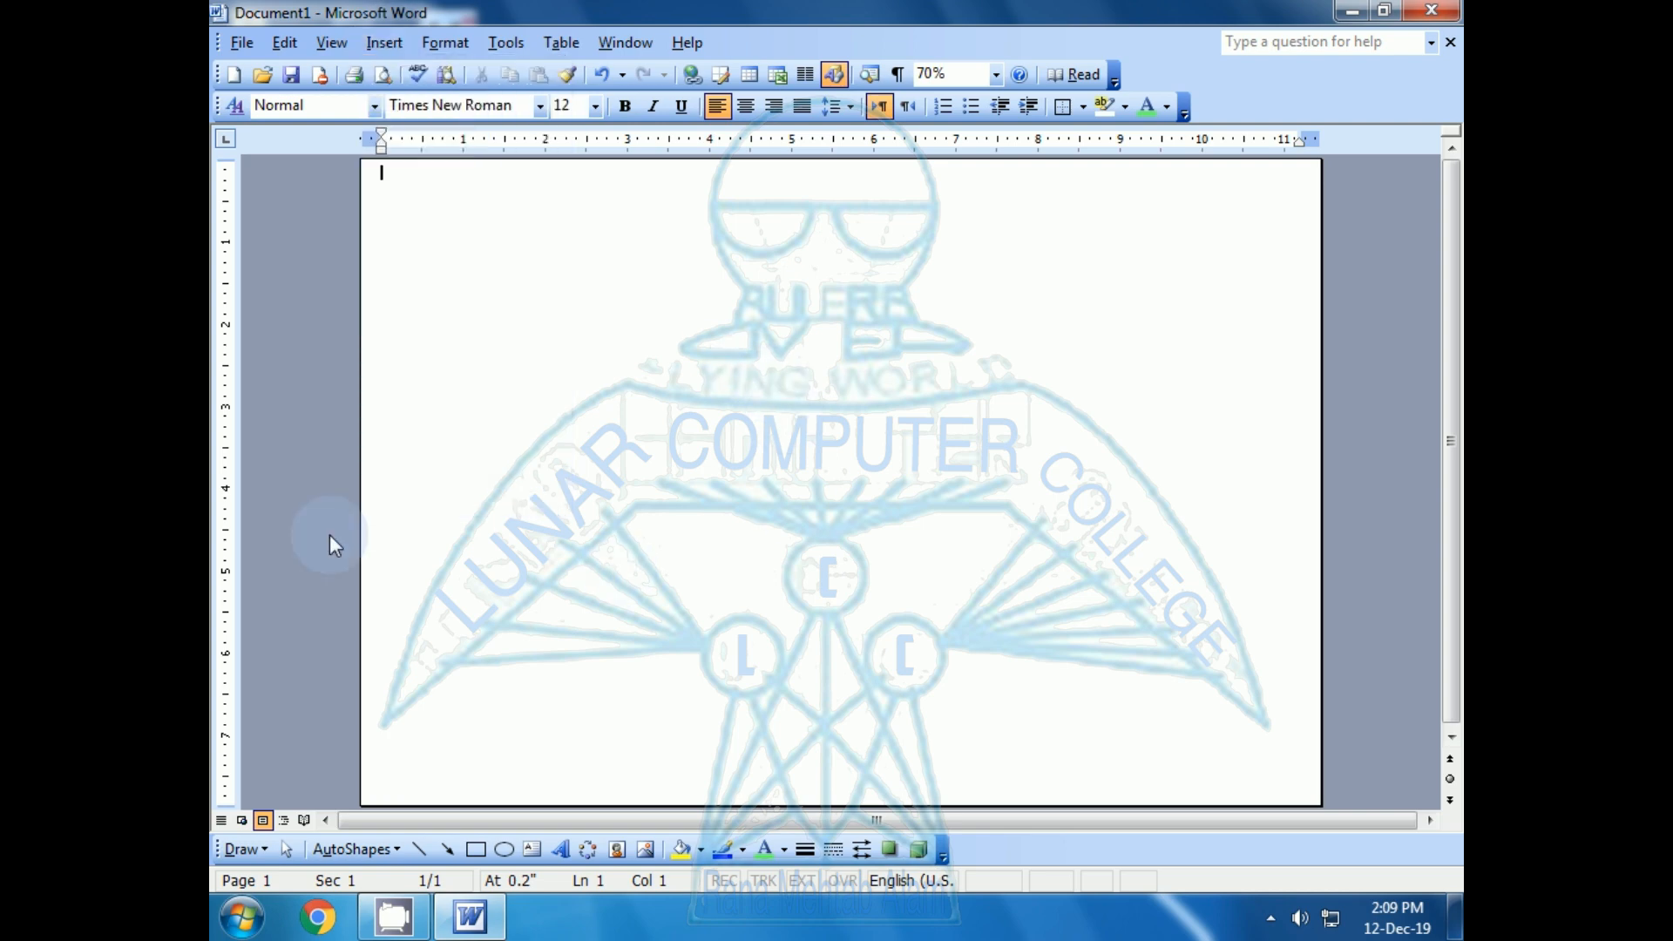
{"action": "left_click", "coordinate": [341, 47]}
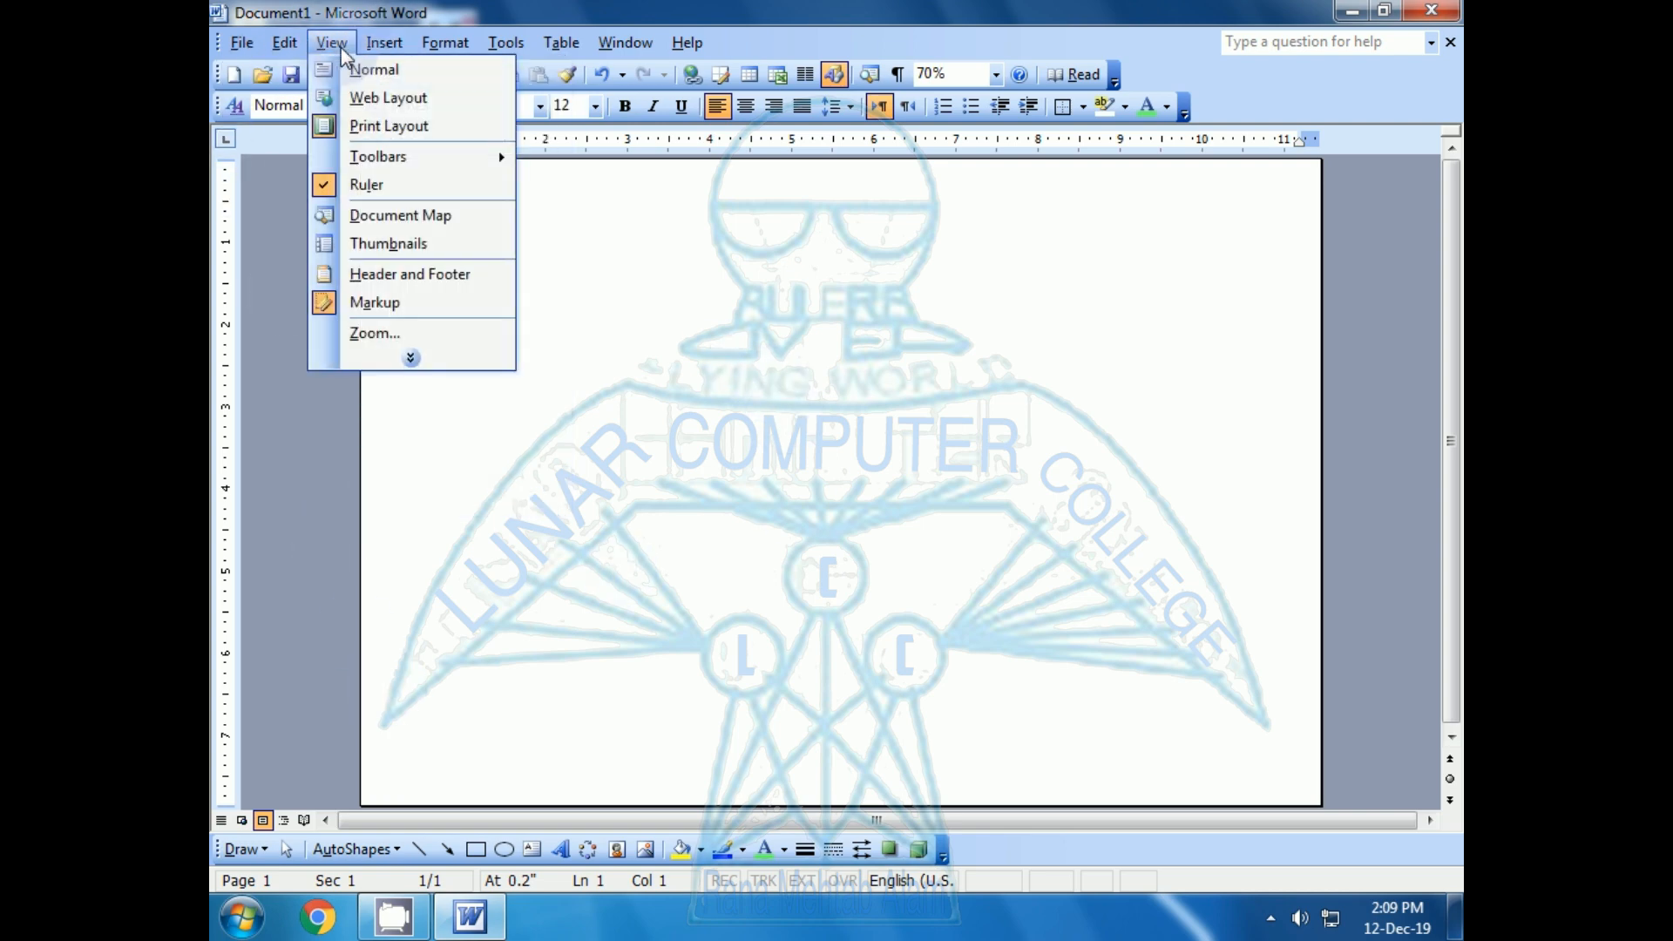
{"action": "mouse_move", "coordinate": [383, 167]}
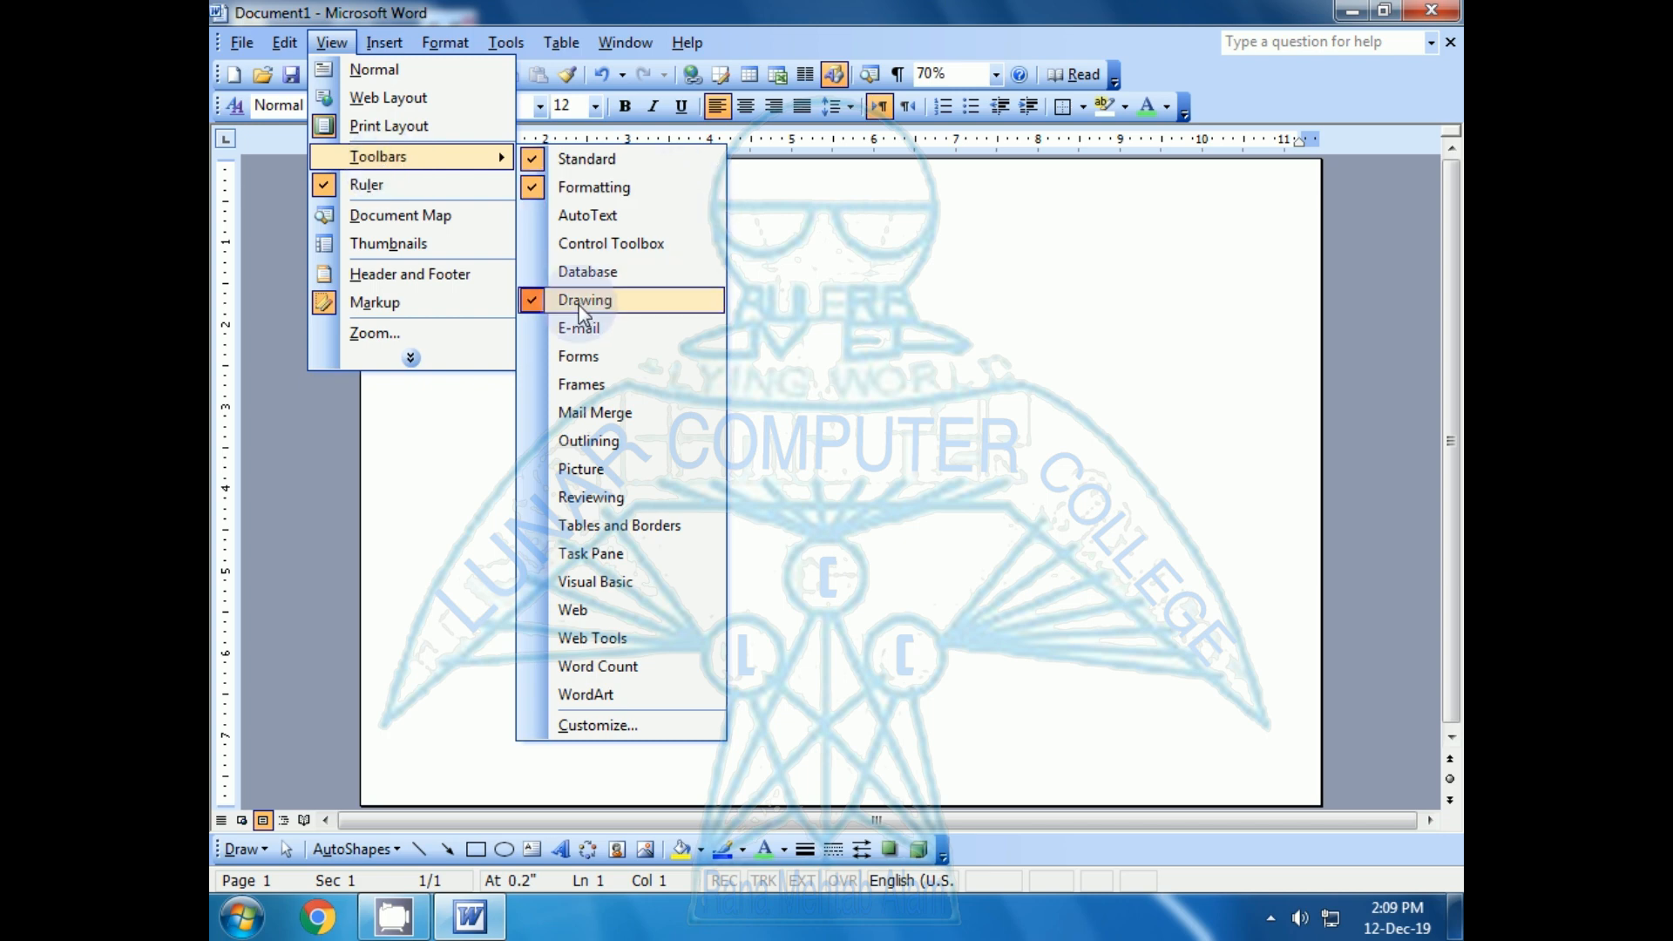
{"action": "left_click", "coordinate": [952, 400]}
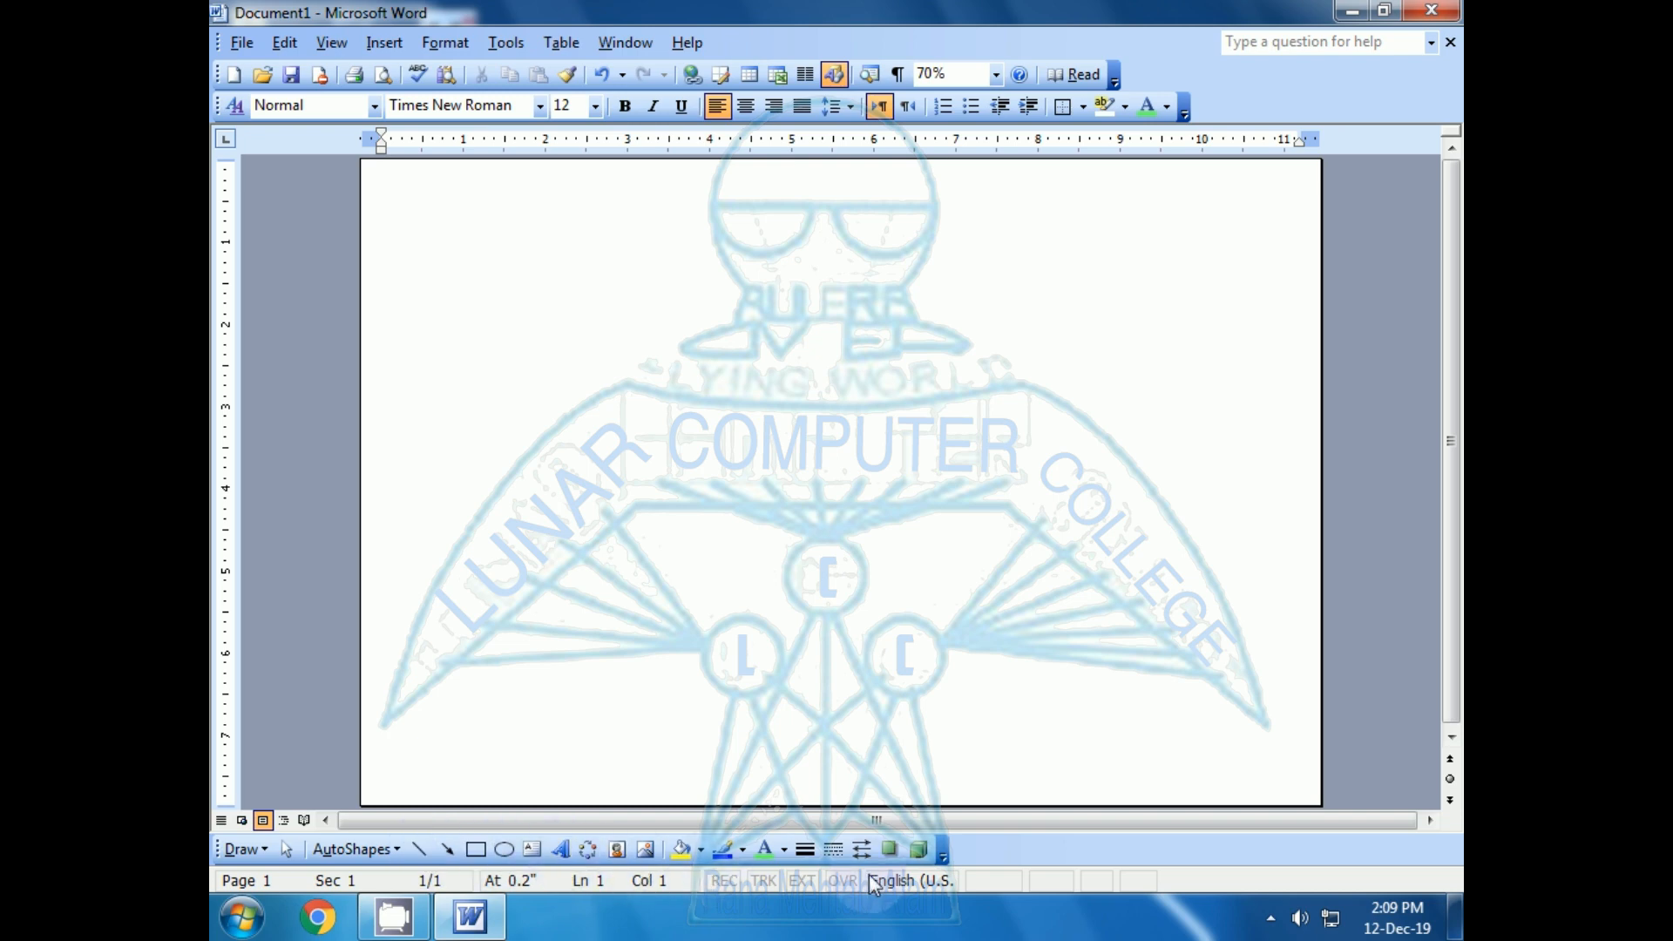
Draw a square about 2.25 inches wide in the page's upper-left corner with the Rectangle tool, without the drawing canvas.
{"action": "left_click", "coordinate": [476, 850]}
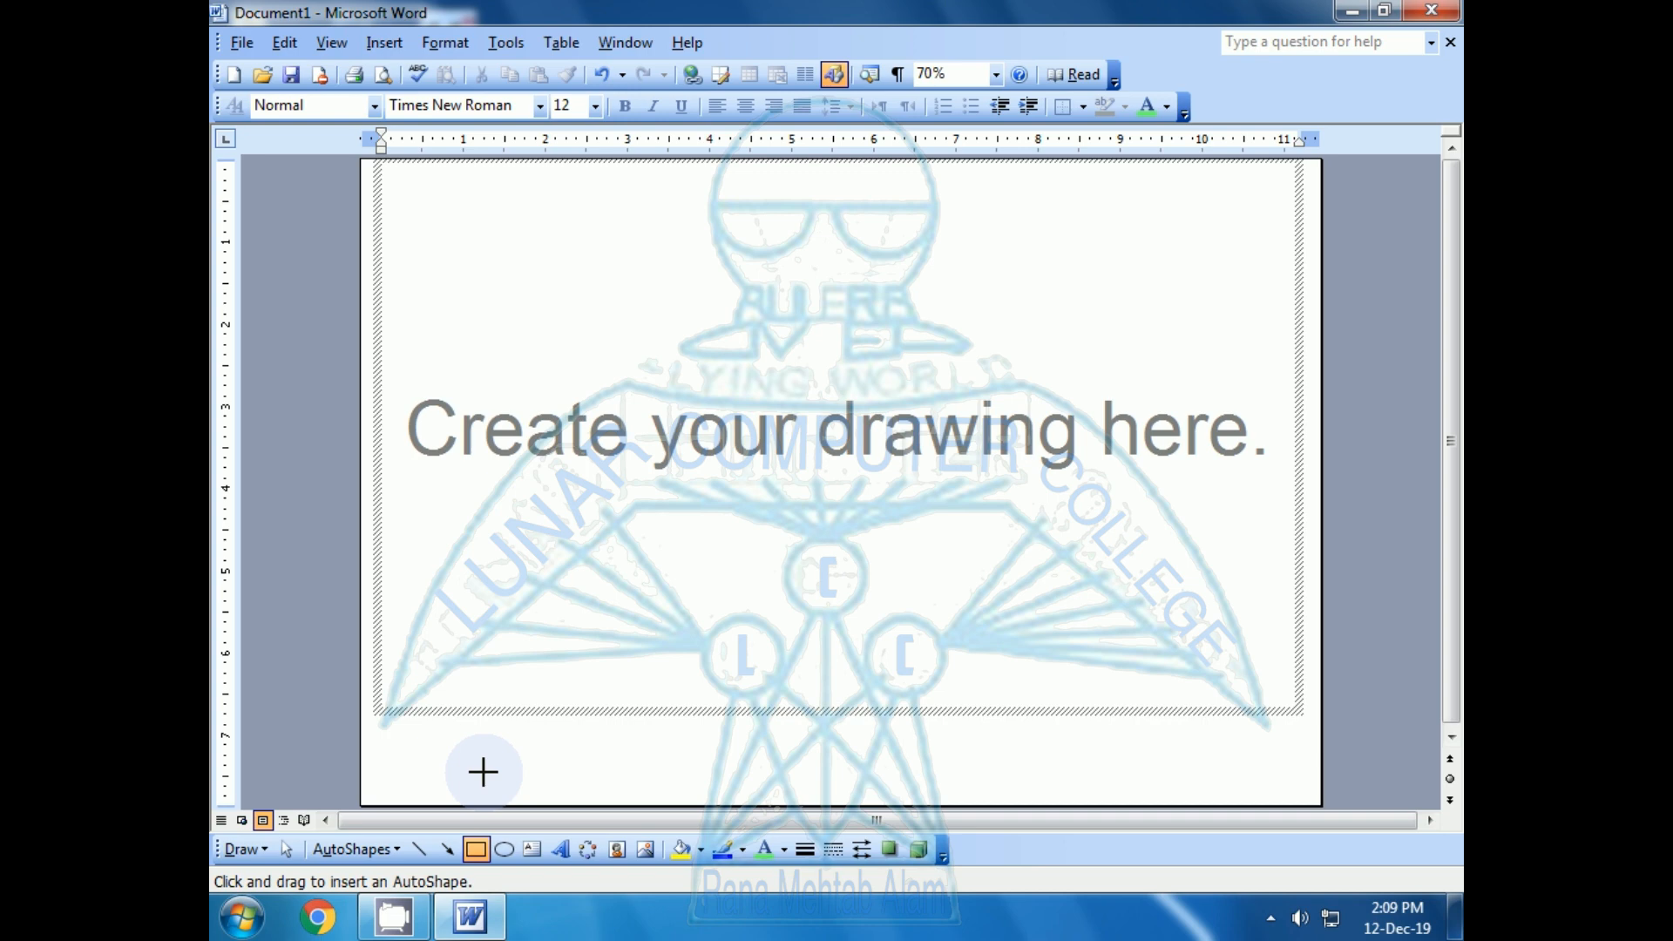
{"action": "key", "text": "Escape"}
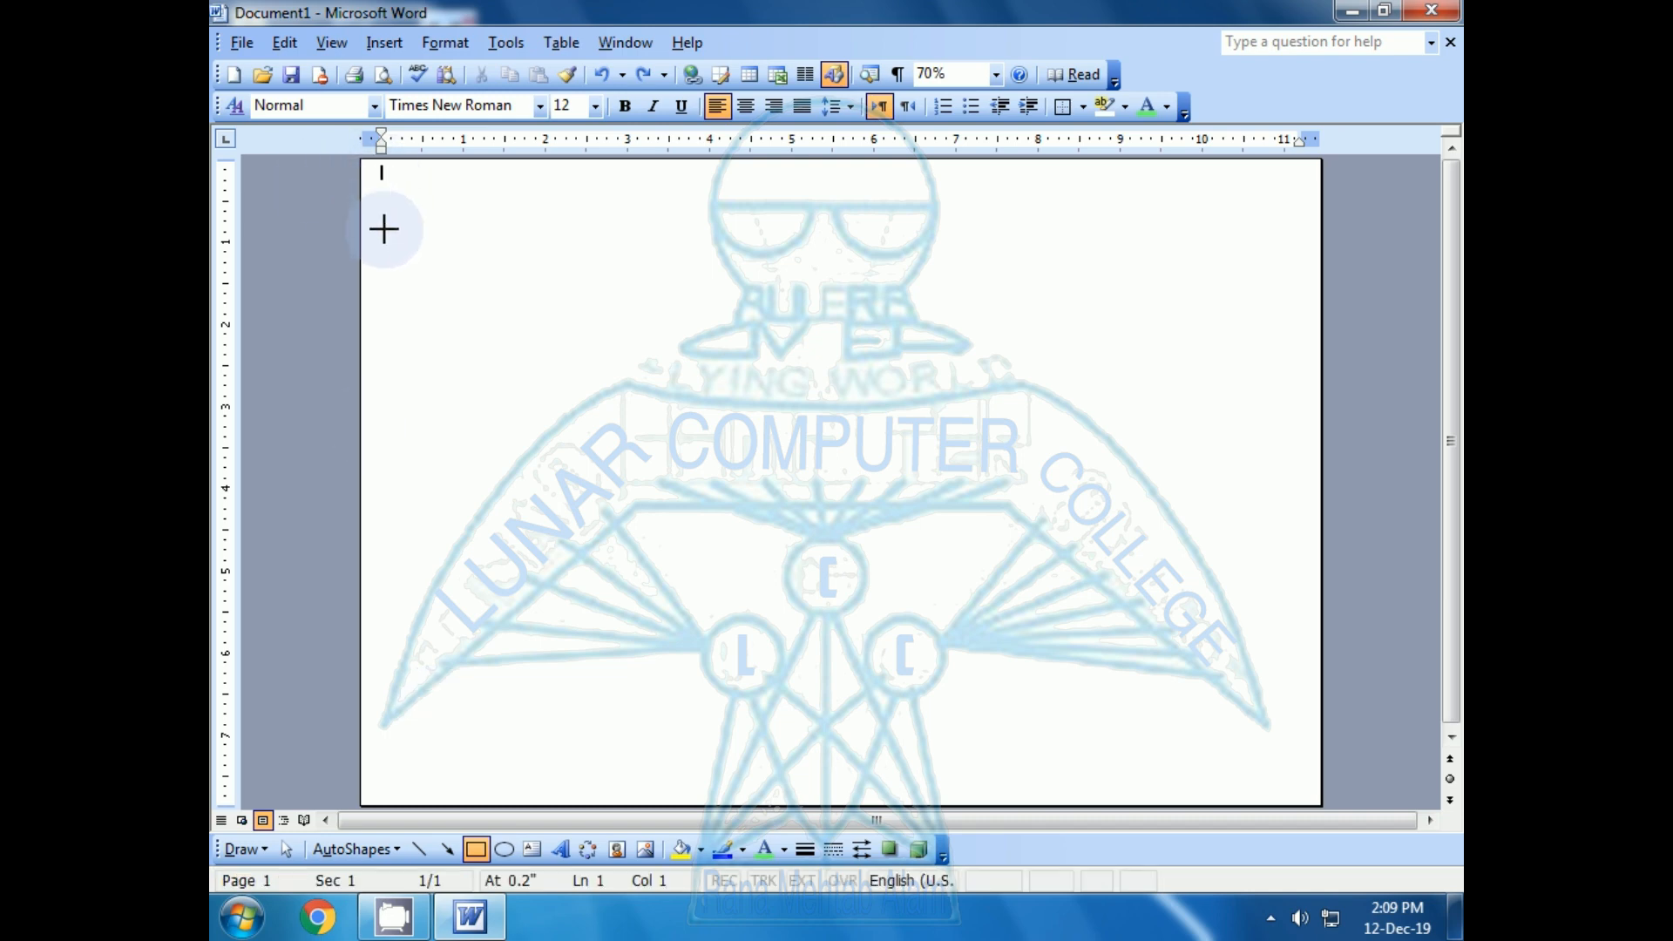
{"action": "left_click_drag", "start_coordinate": [386, 170], "coordinate": [571, 355]}
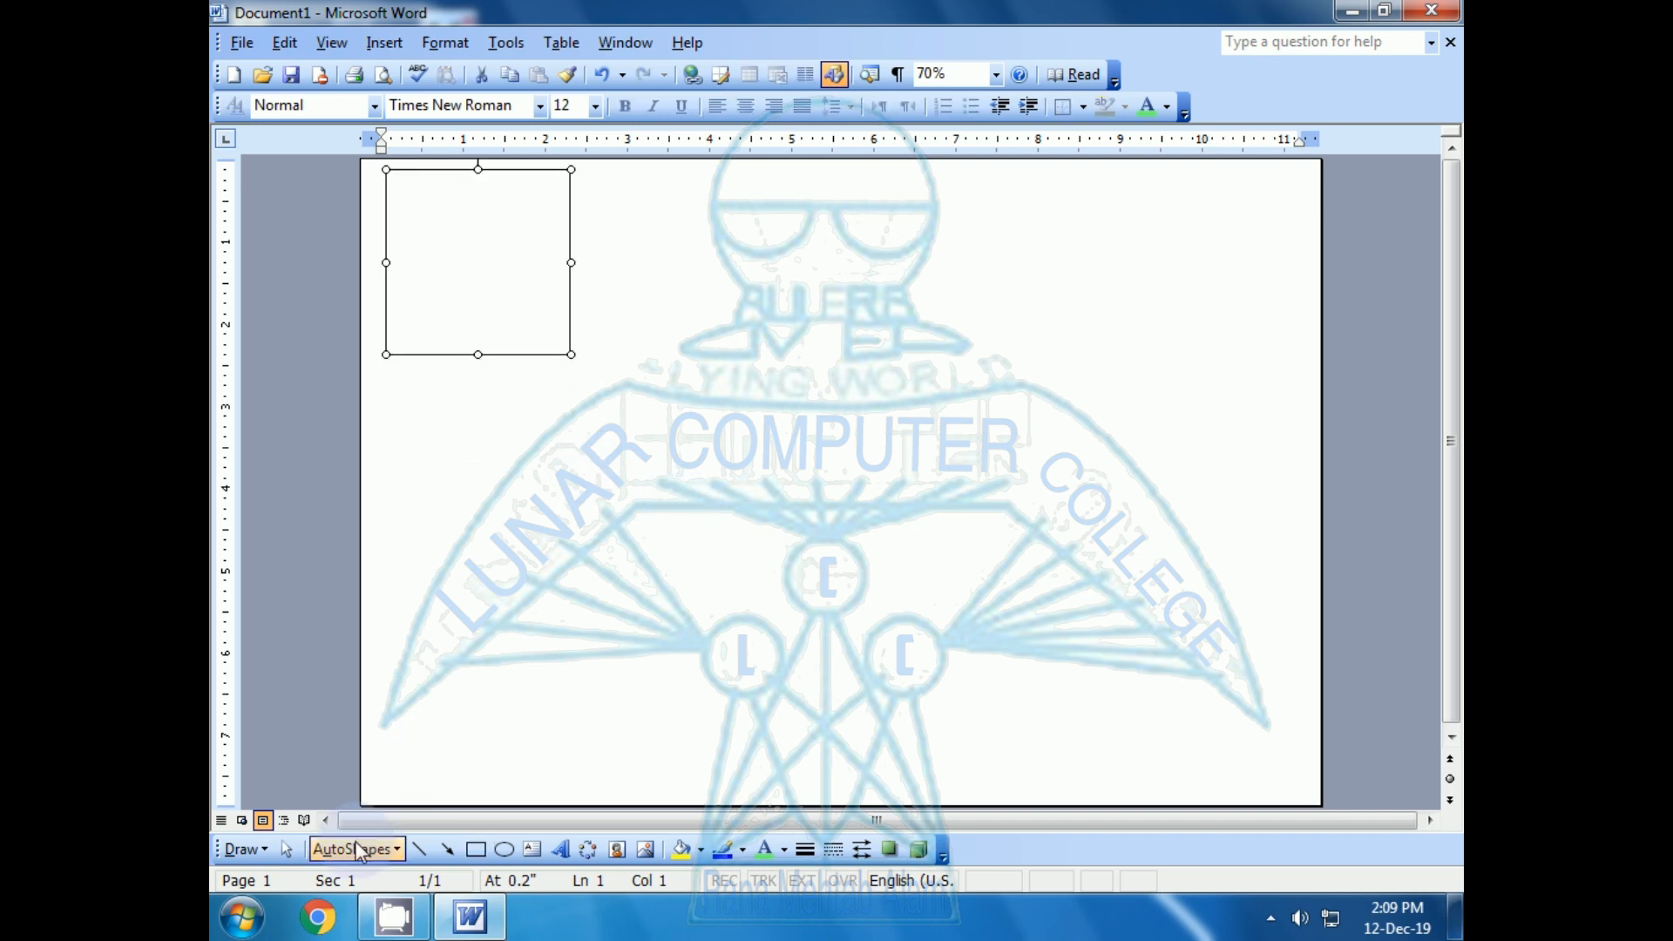
Give the square a 4½ pt double-line outline and a blue fill.
{"action": "left_click", "coordinate": [805, 850]}
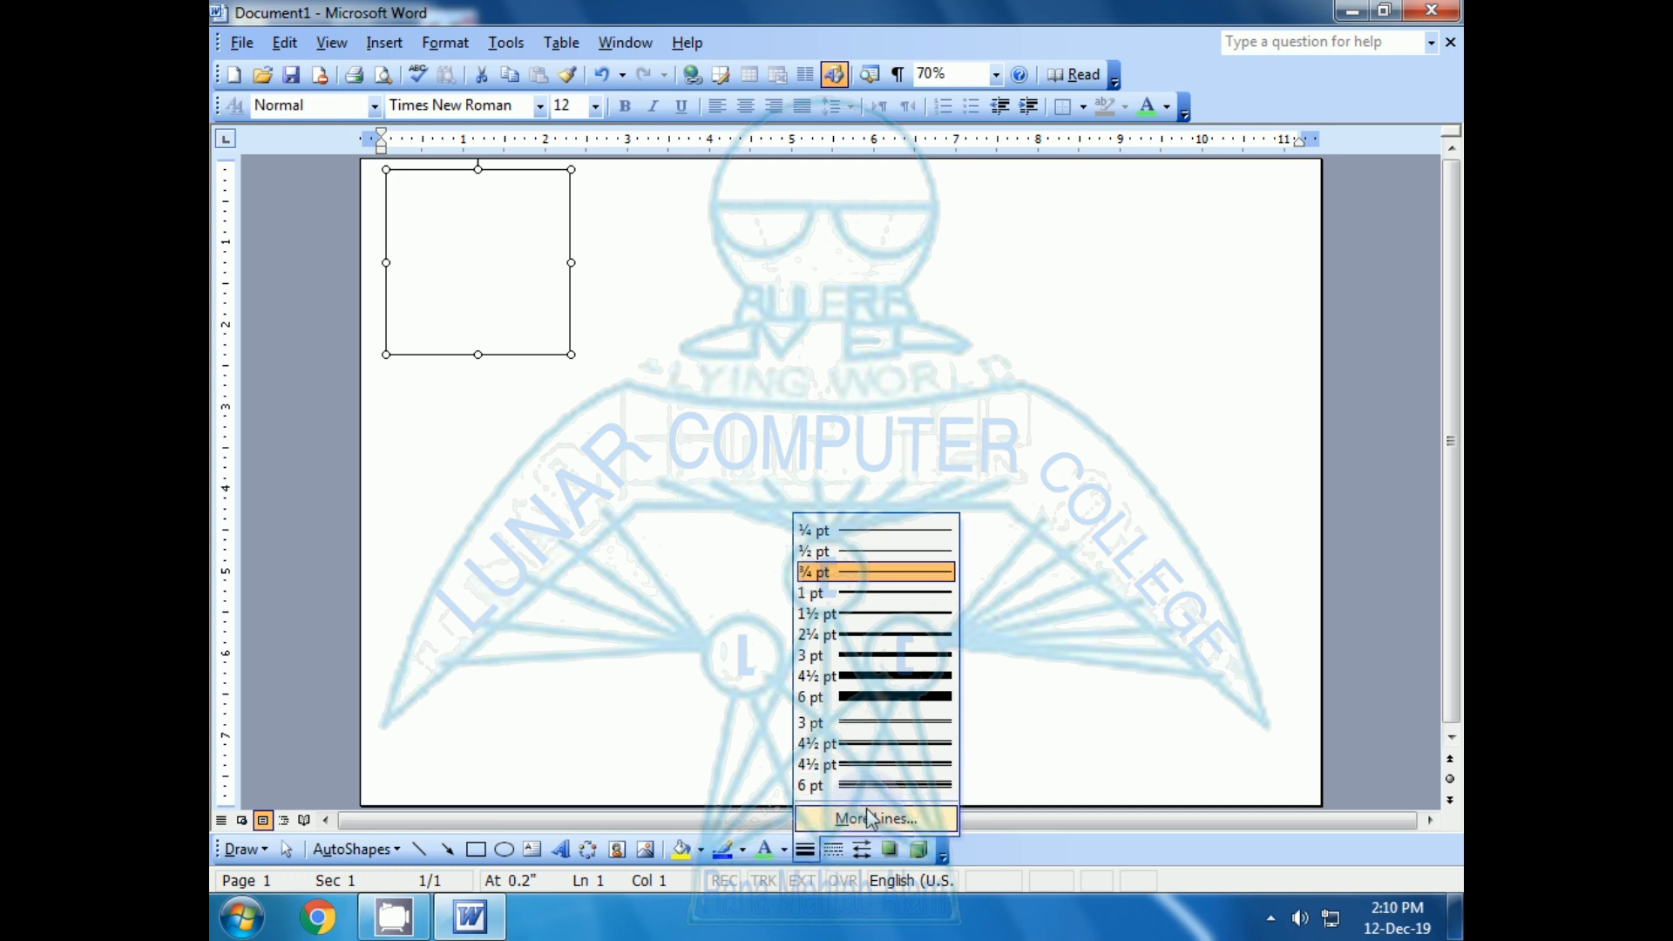
{"action": "left_click", "coordinate": [863, 769]}
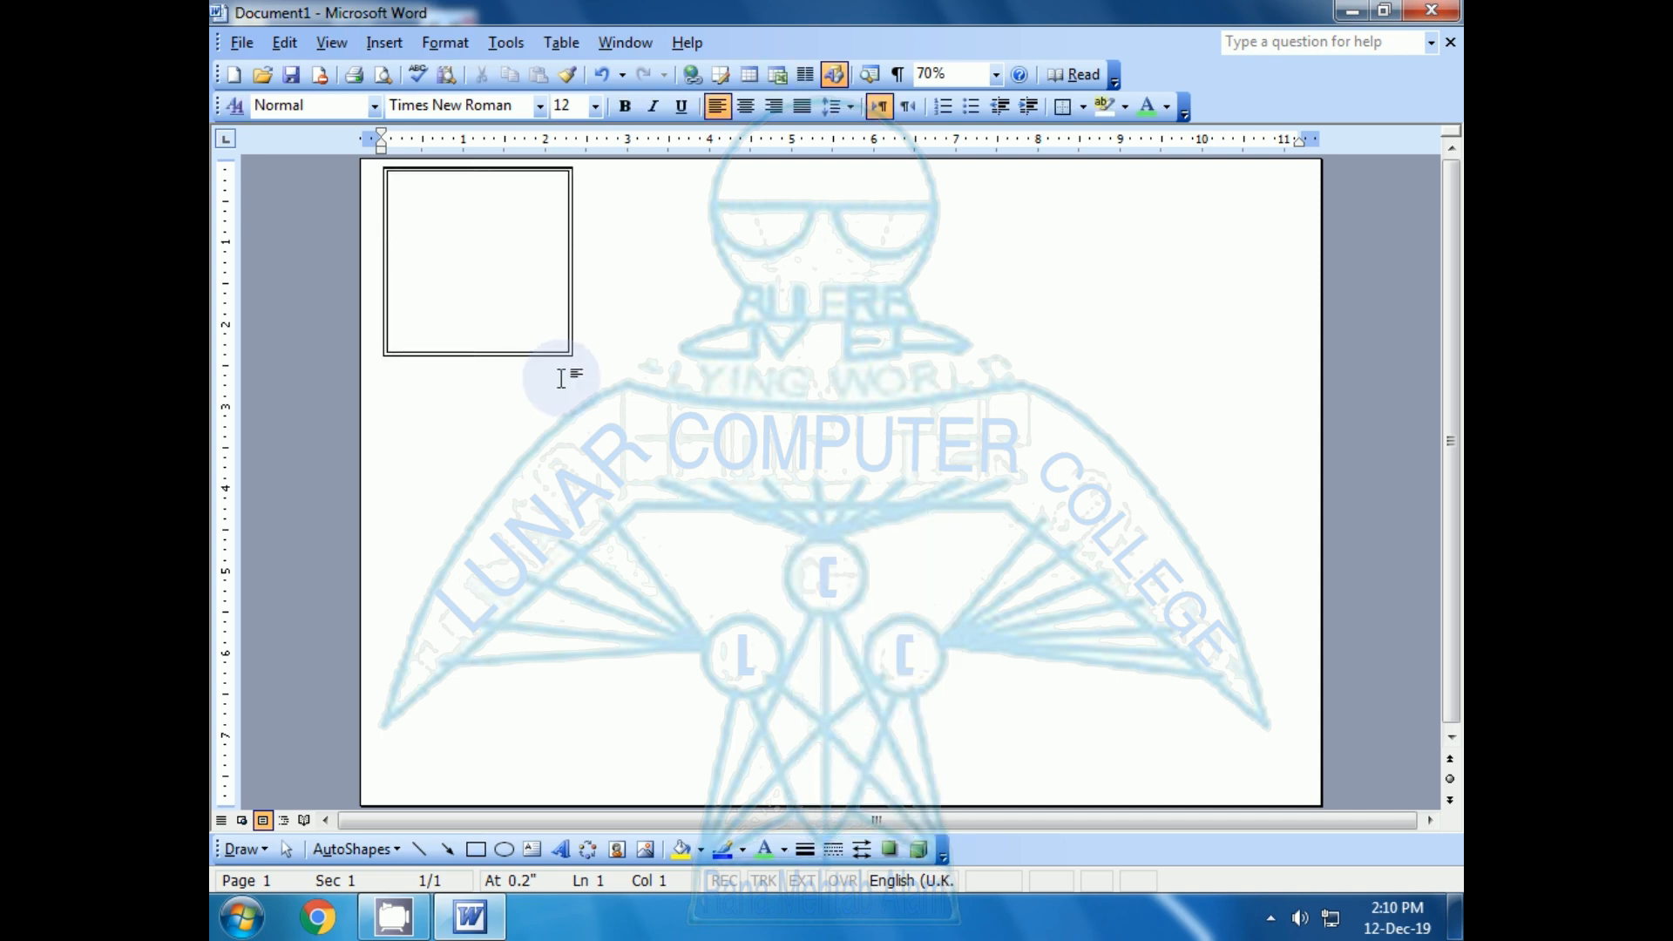
{"action": "left_click", "coordinate": [534, 355]}
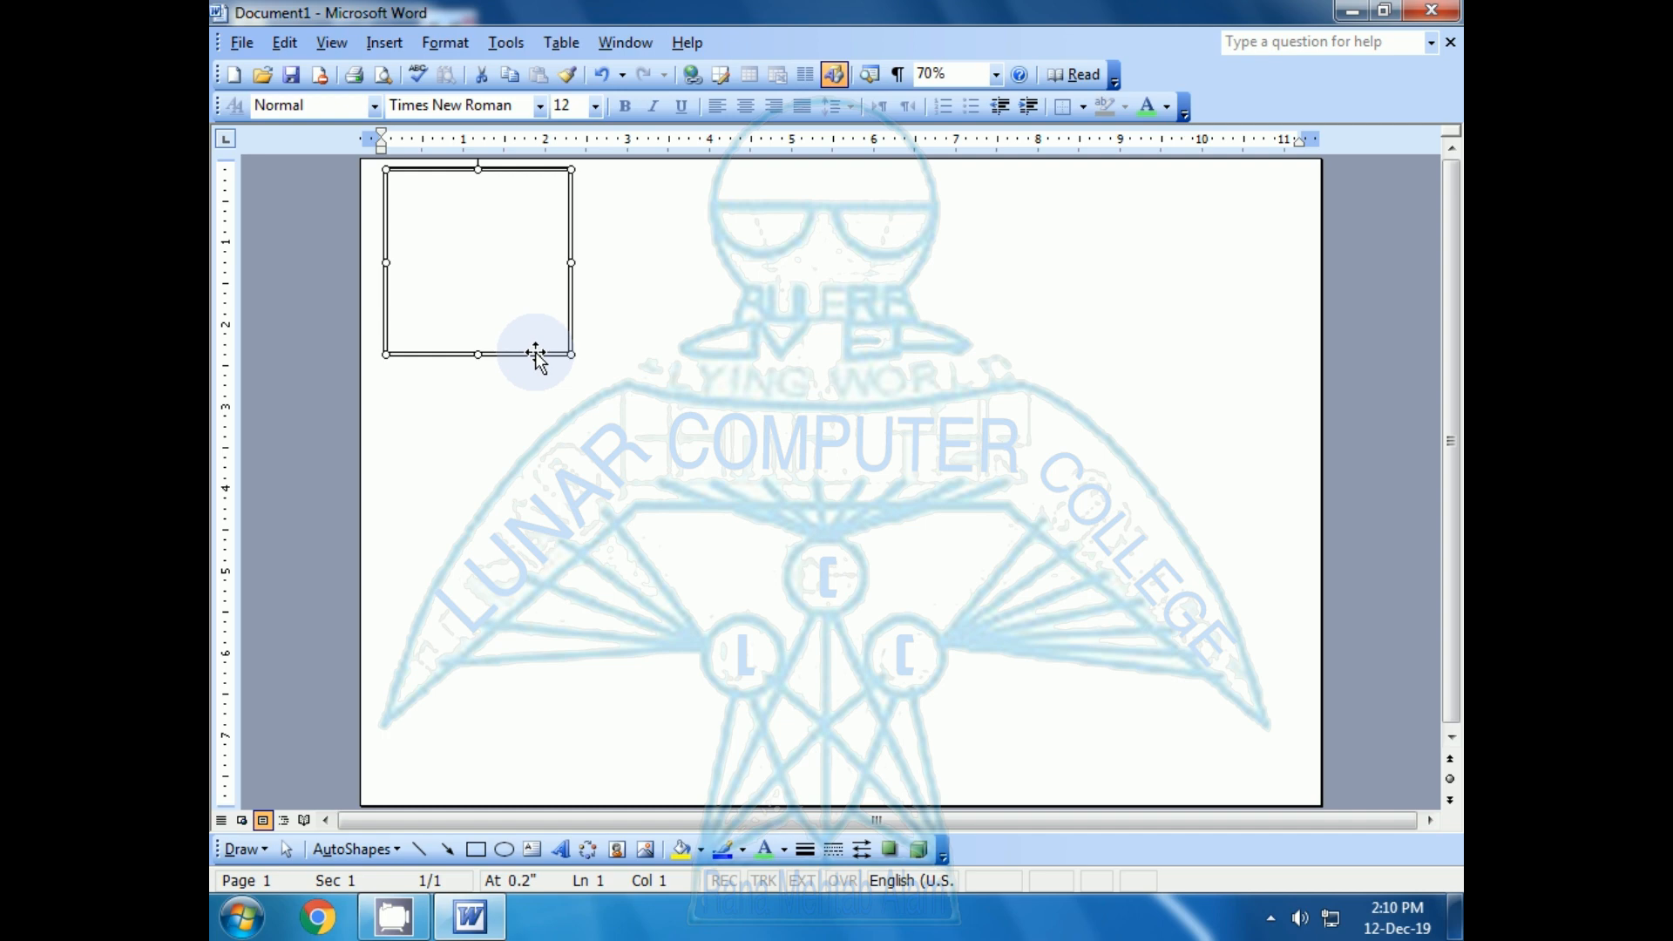
{"action": "left_click", "coordinate": [700, 851]}
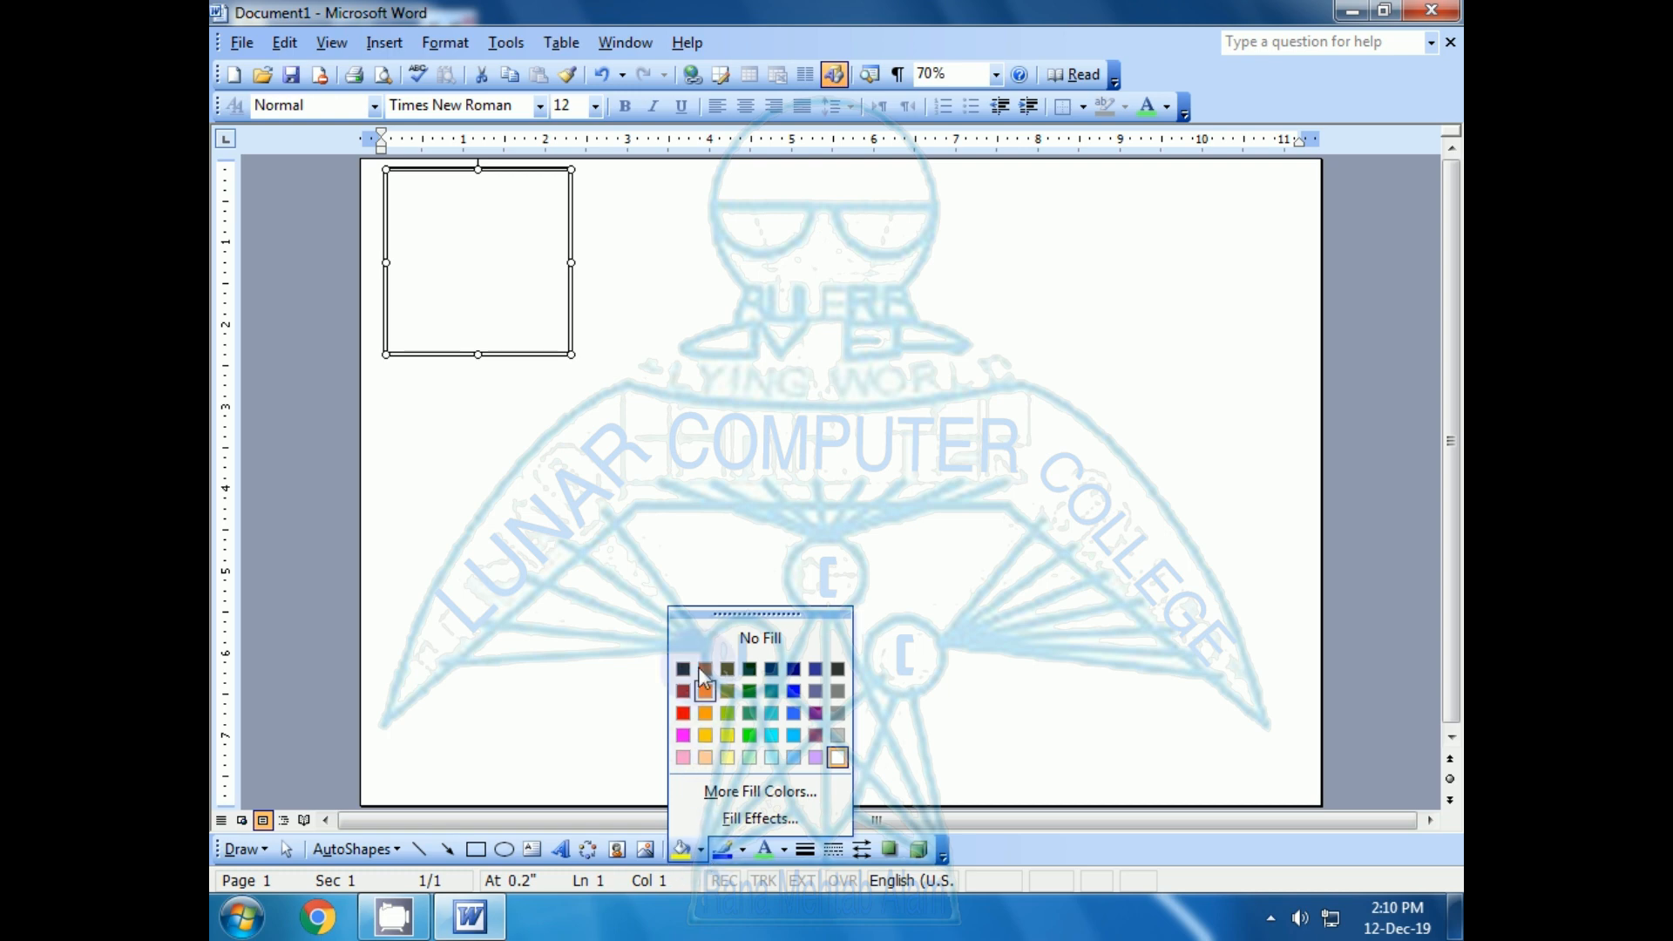
{"action": "left_click", "coordinate": [815, 671]}
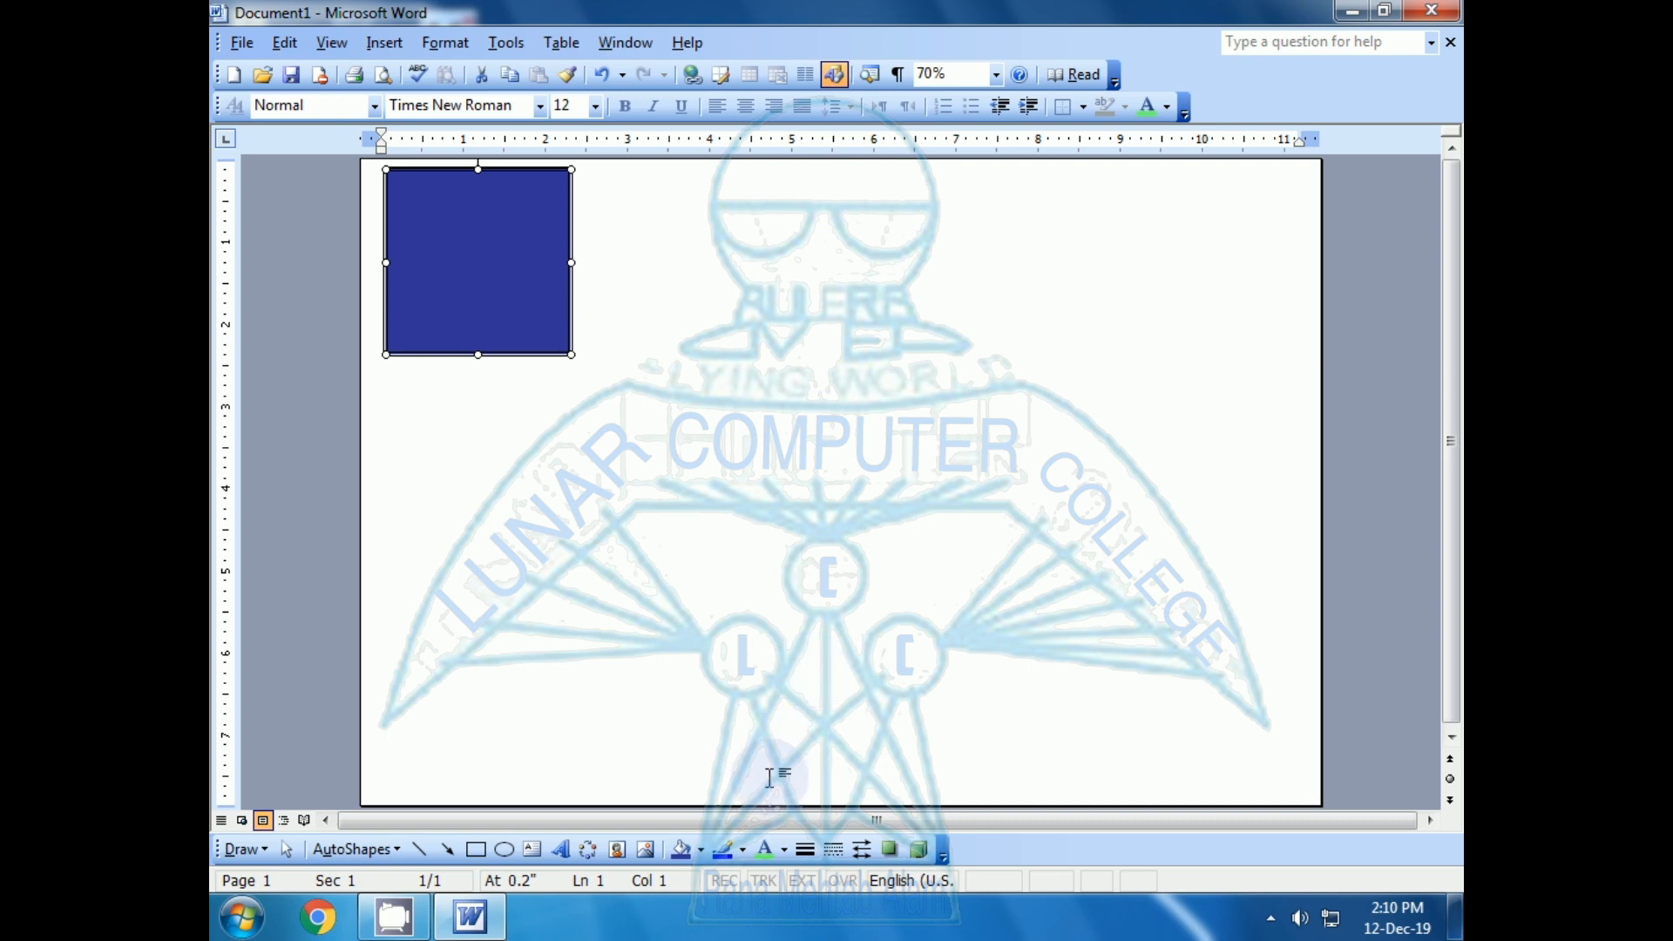
{"action": "left_click", "coordinate": [699, 851]}
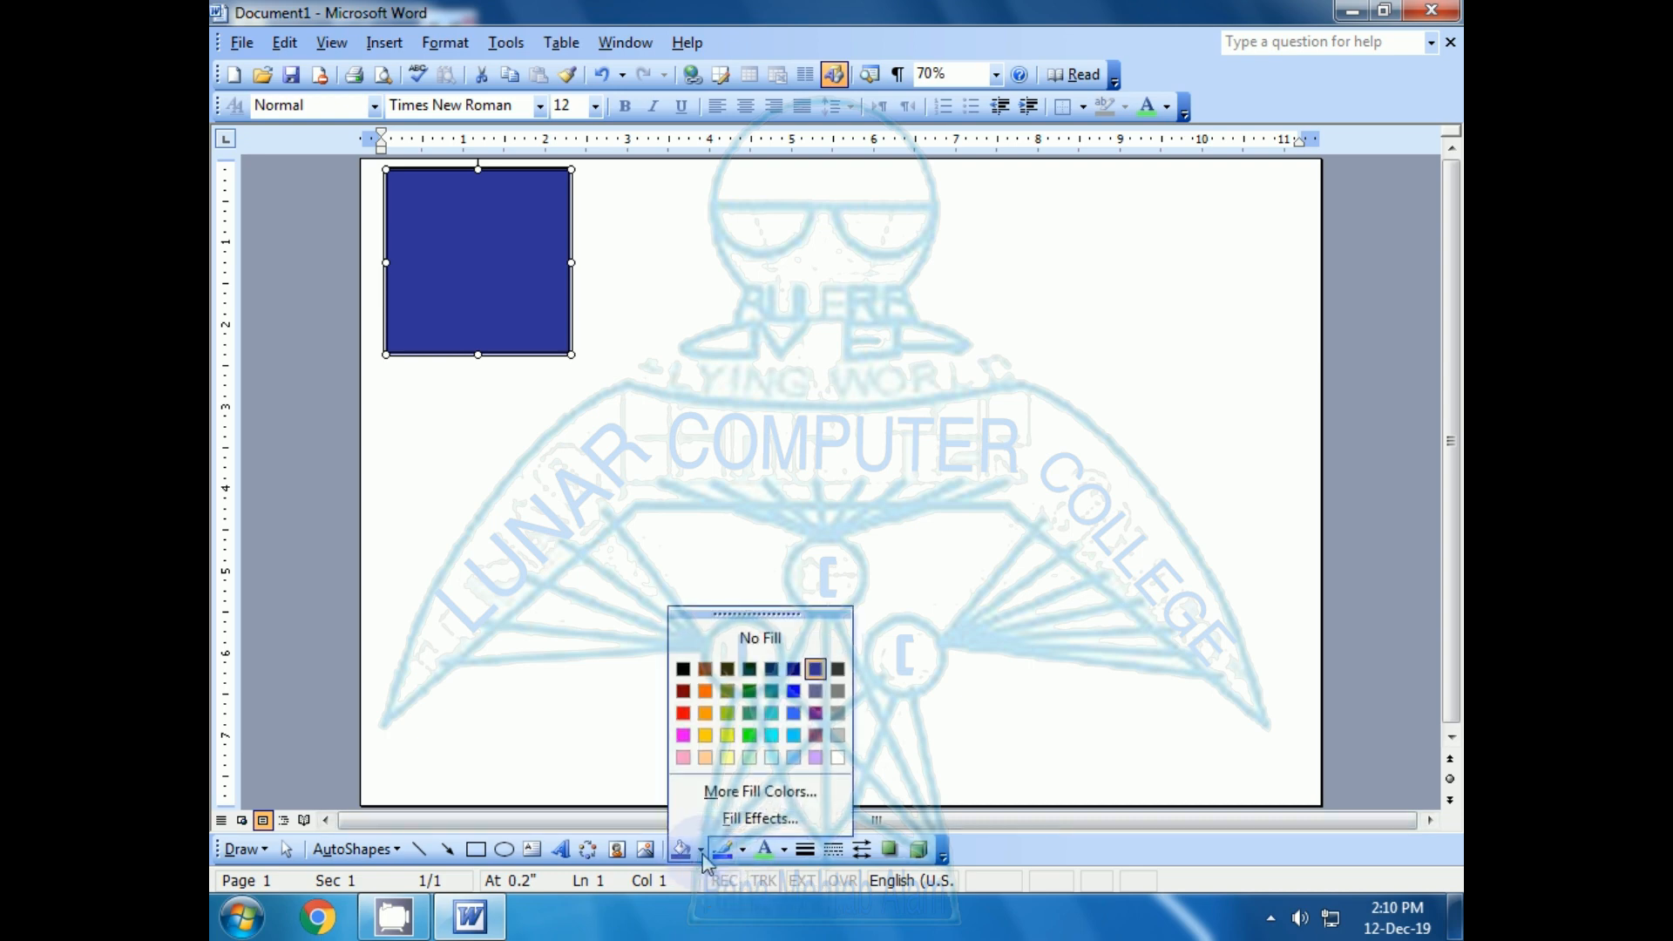
{"action": "left_click", "coordinate": [793, 692]}
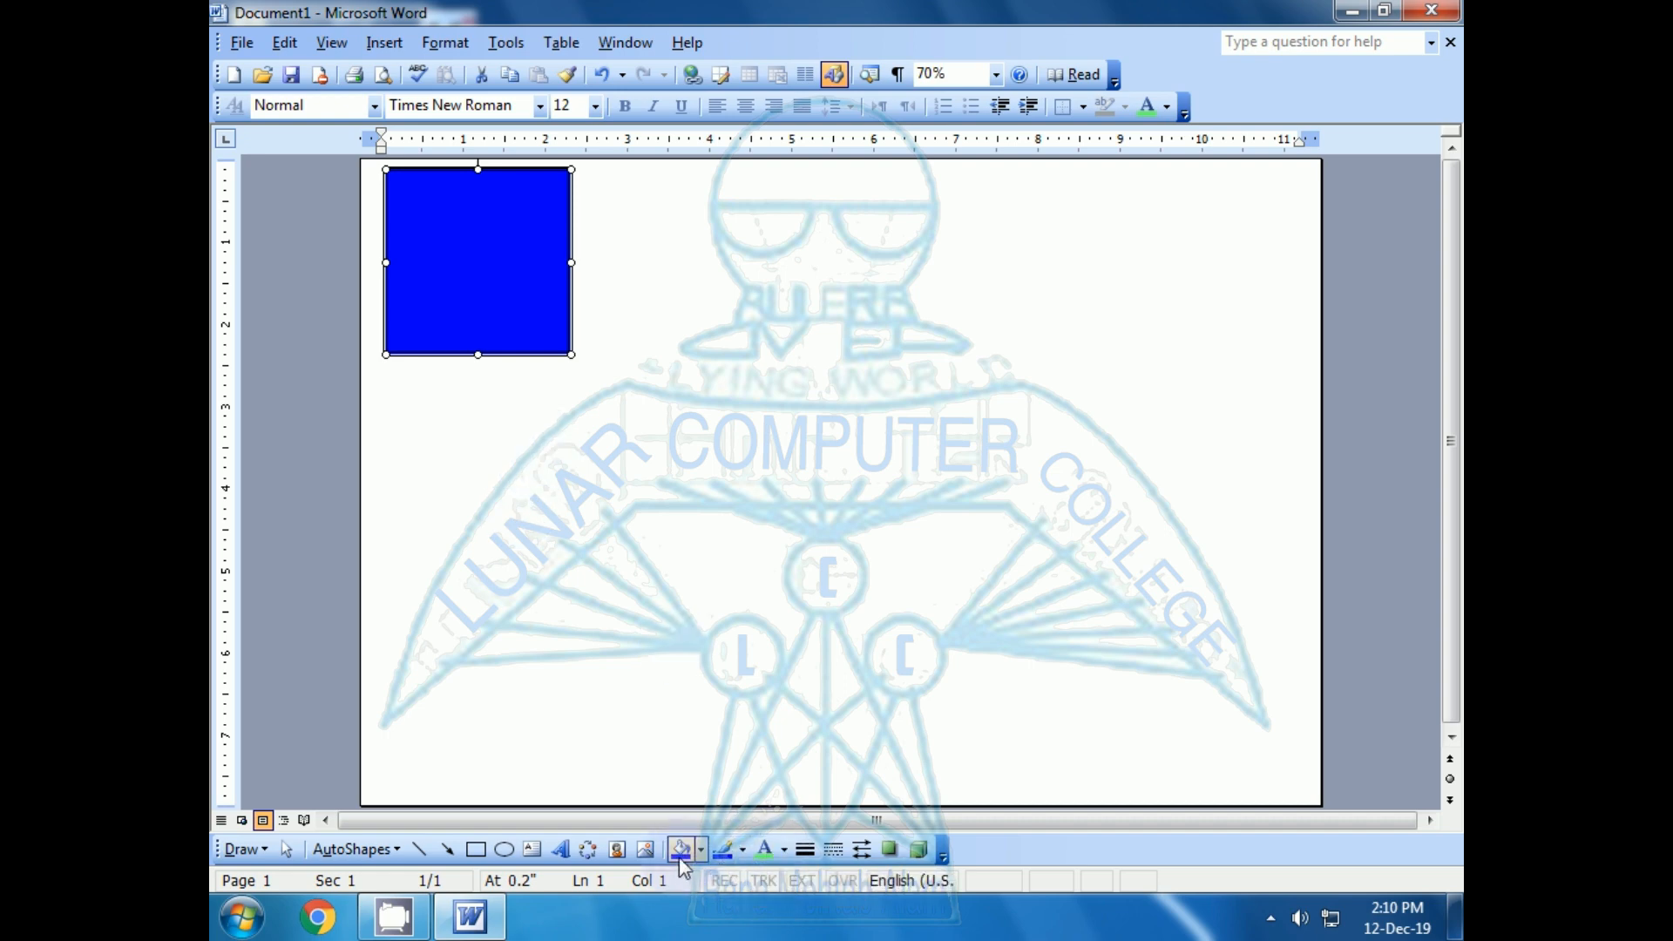
Enable text entry inside the blue square with Add Text.
{"action": "left_click", "coordinate": [451, 361]}
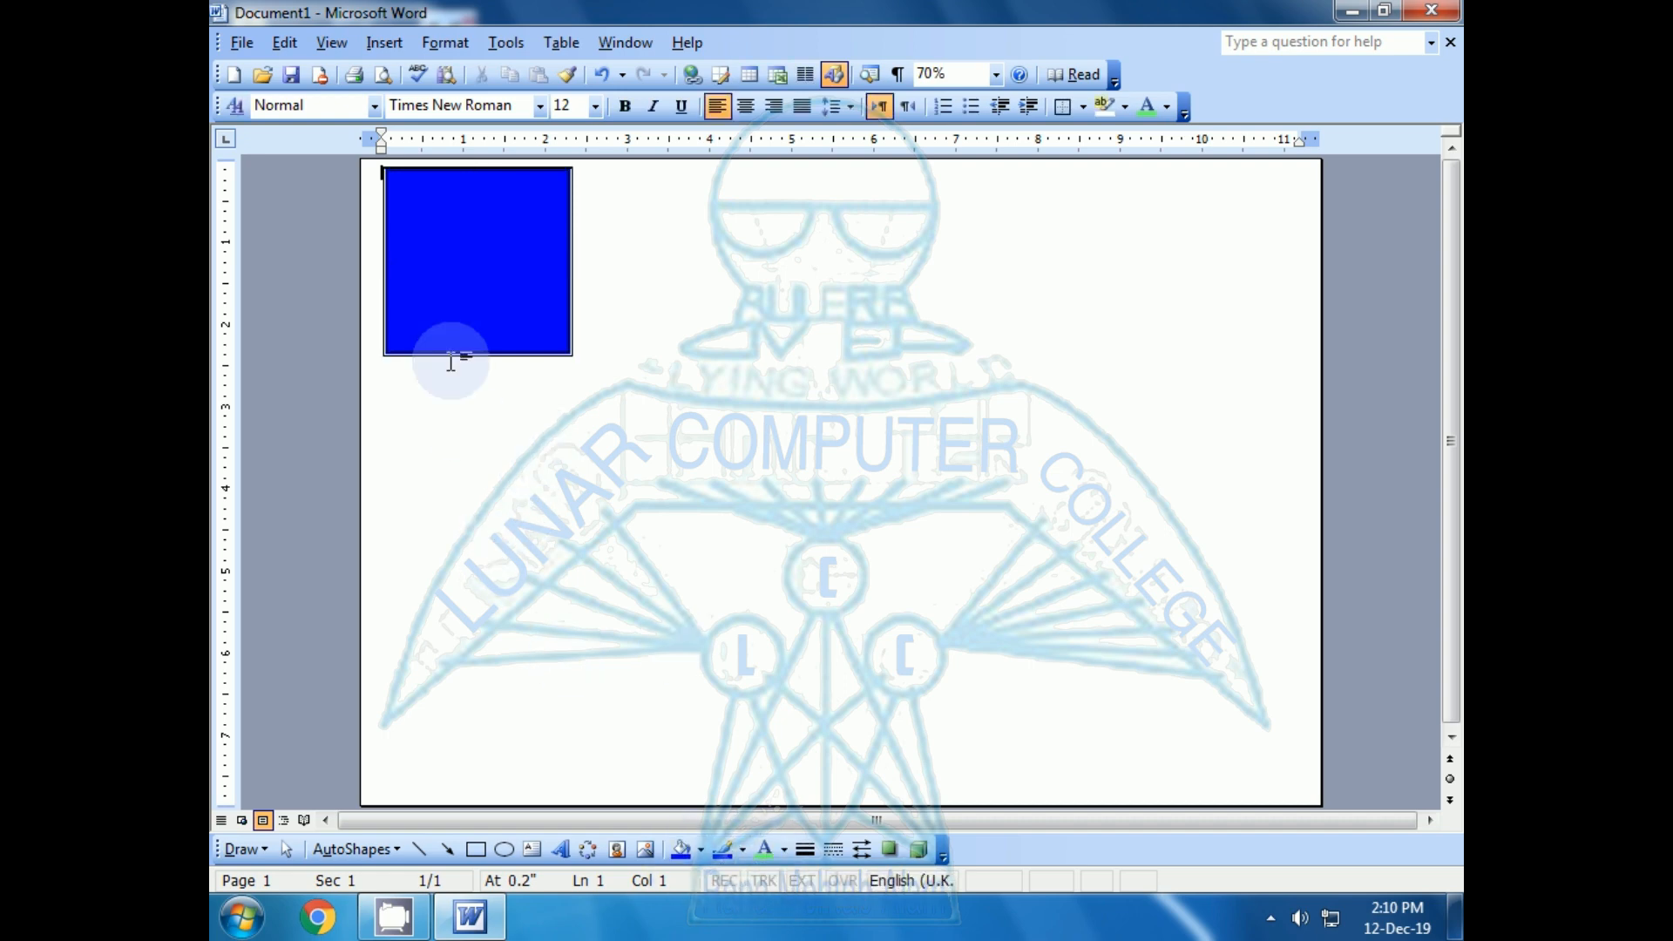
{"action": "left_click", "coordinate": [446, 347]}
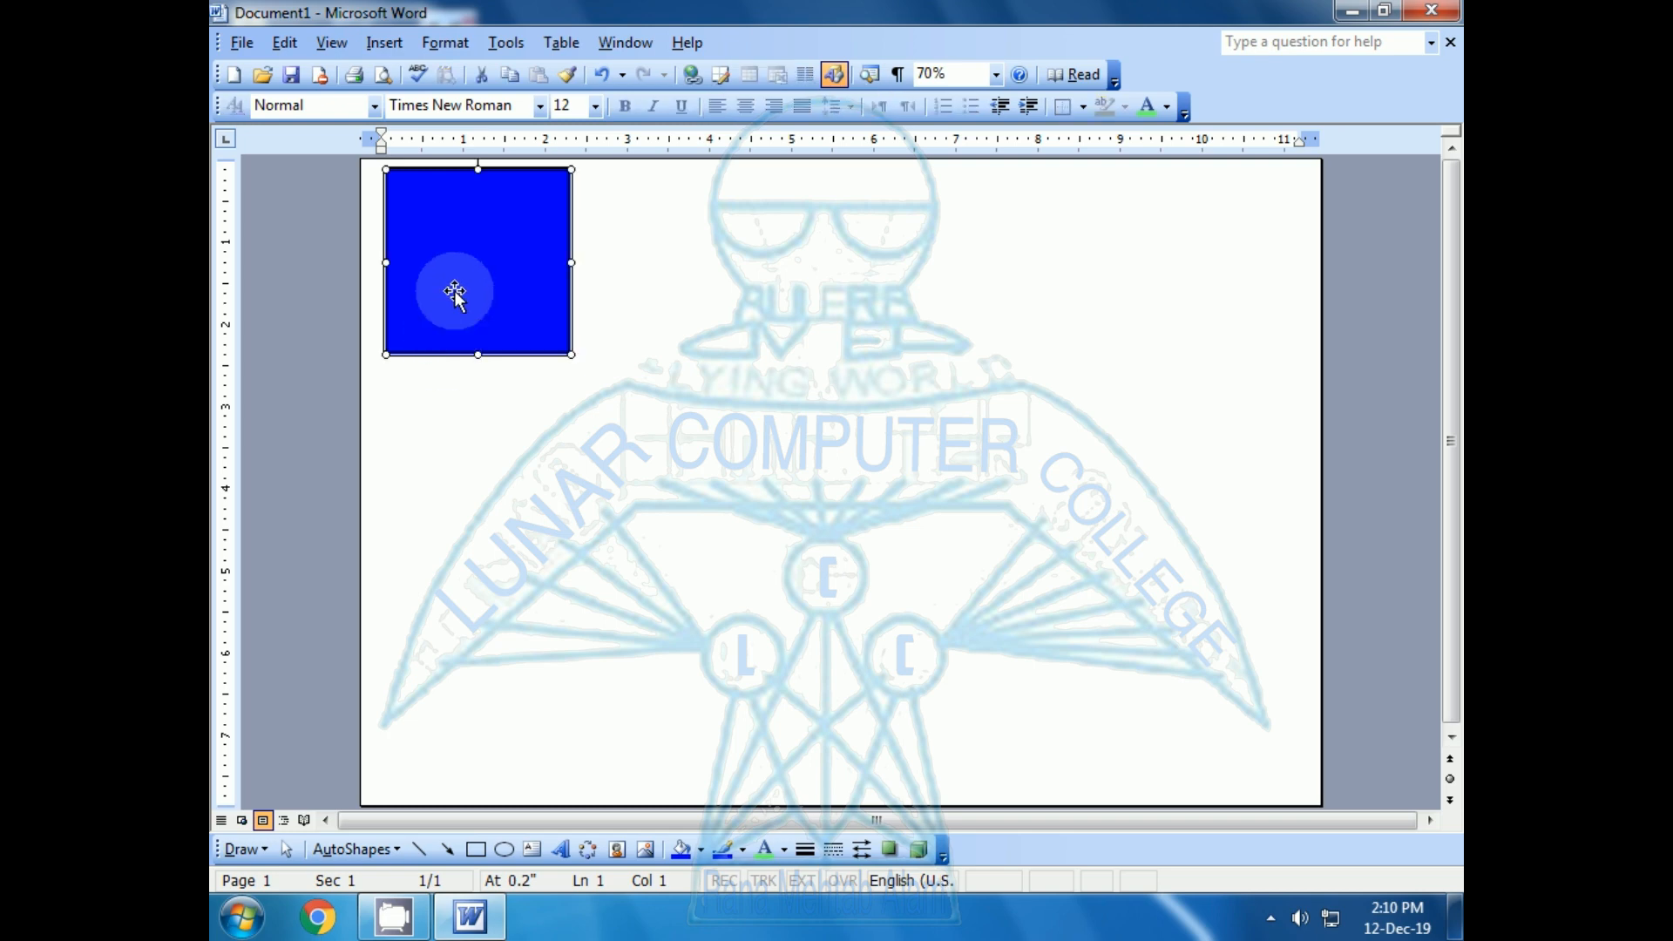
{"action": "right_click", "coordinate": [442, 245]}
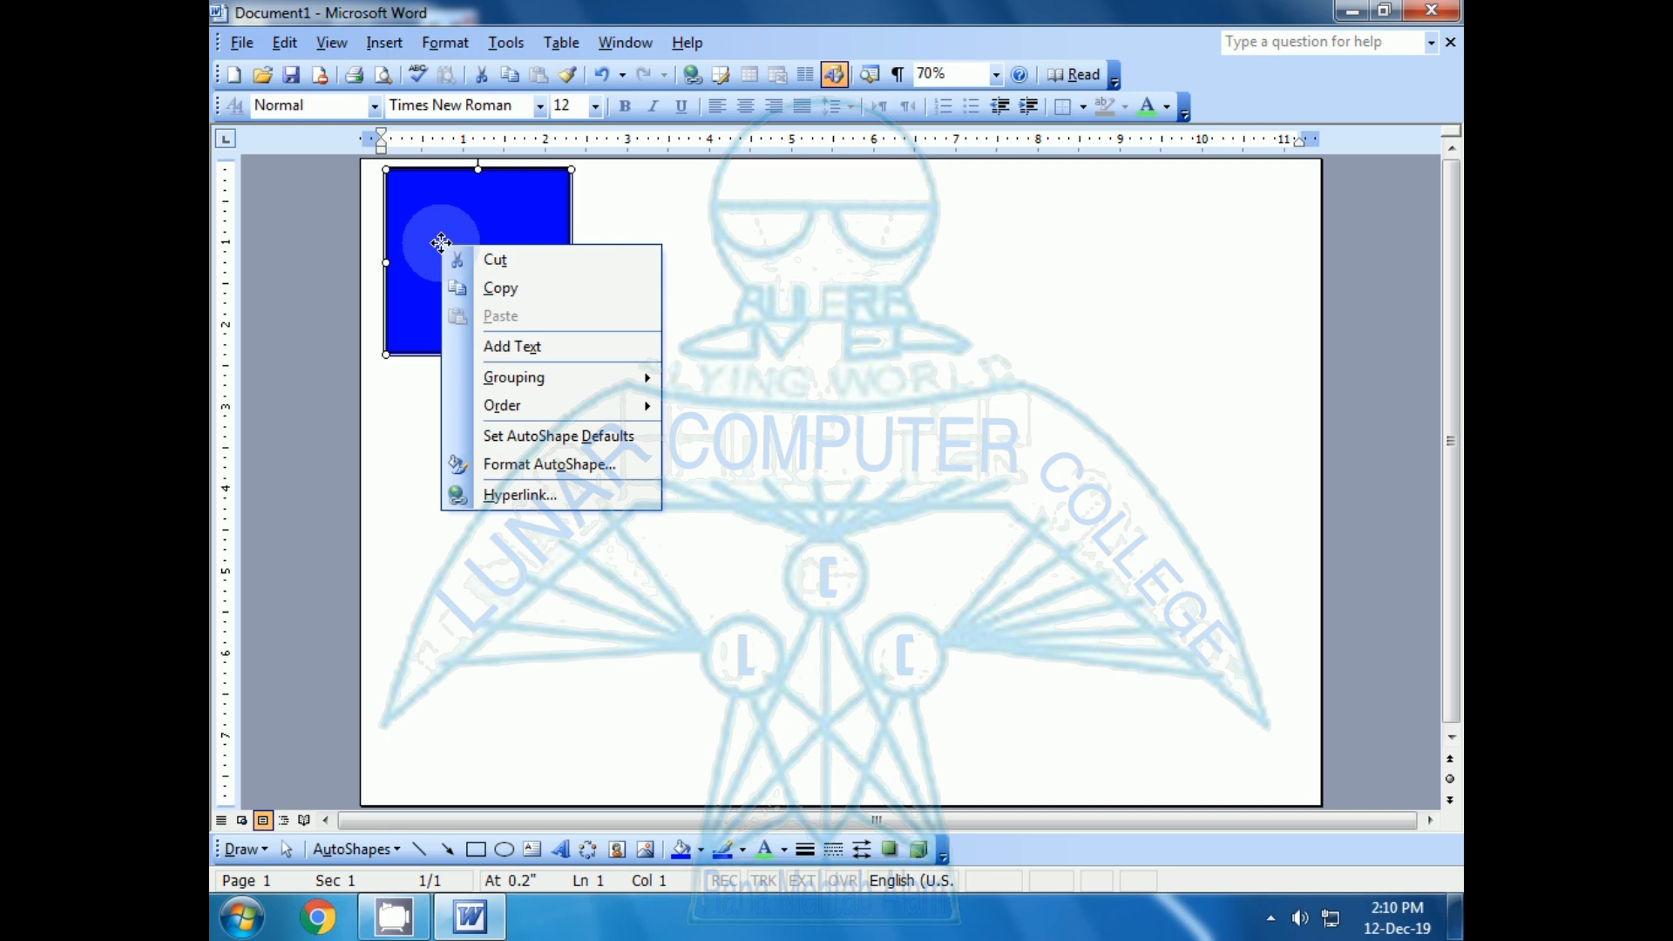
{"action": "left_click", "coordinate": [413, 474]}
{"action": "left_click", "coordinate": [449, 243]}
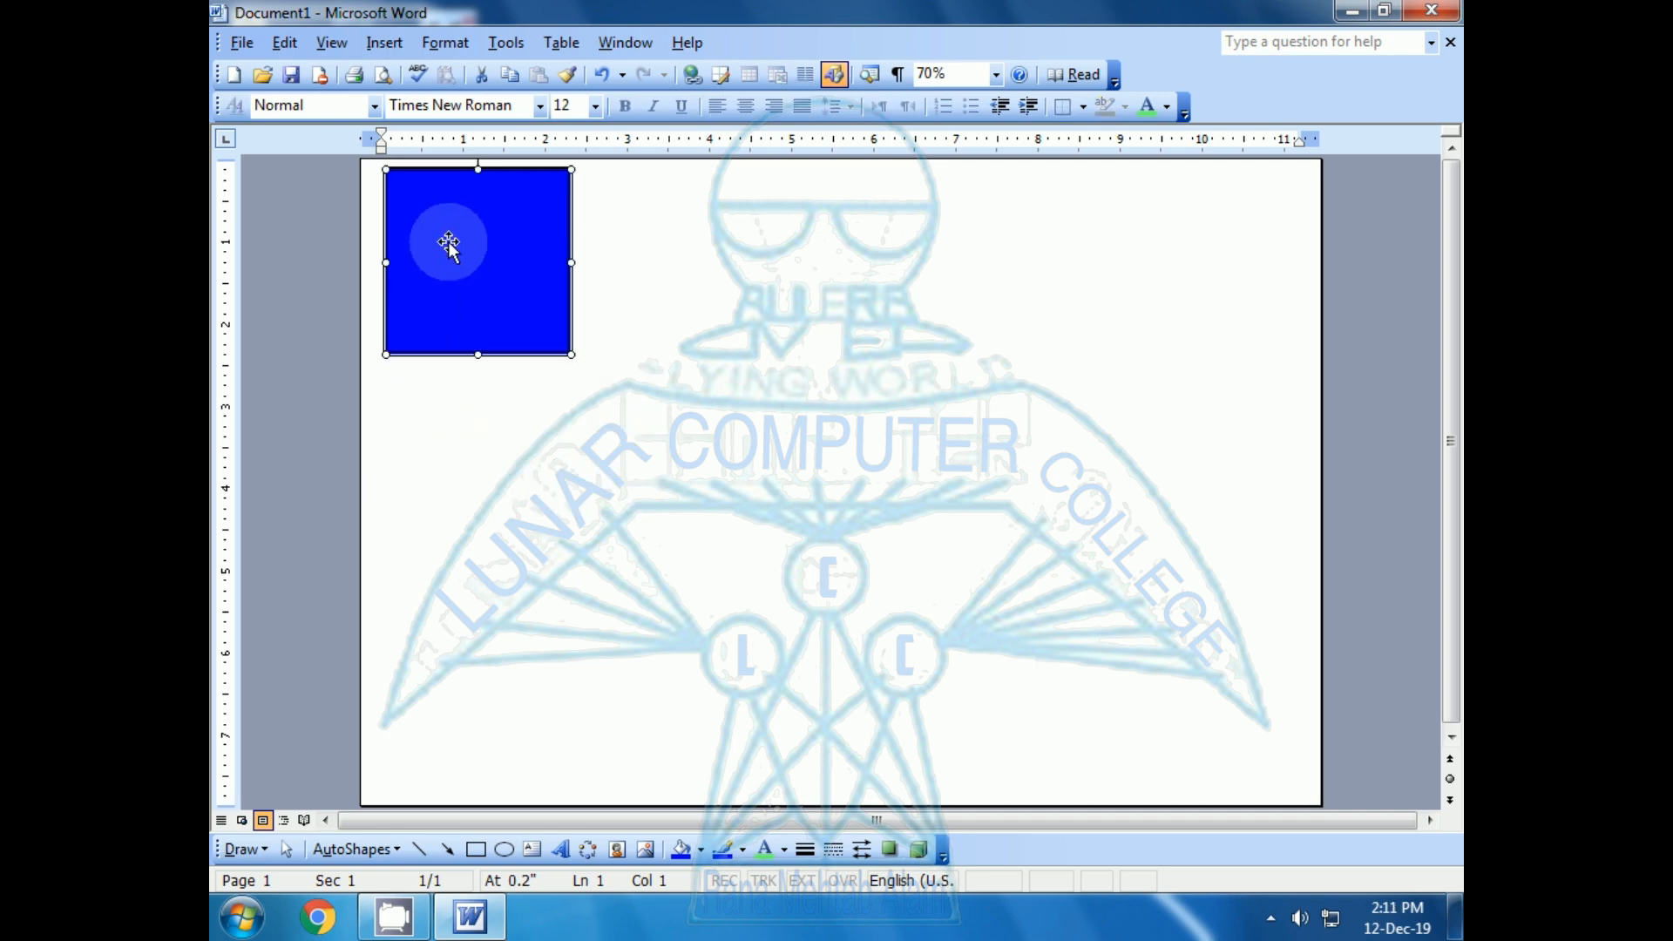
{"action": "right_click", "coordinate": [449, 243]}
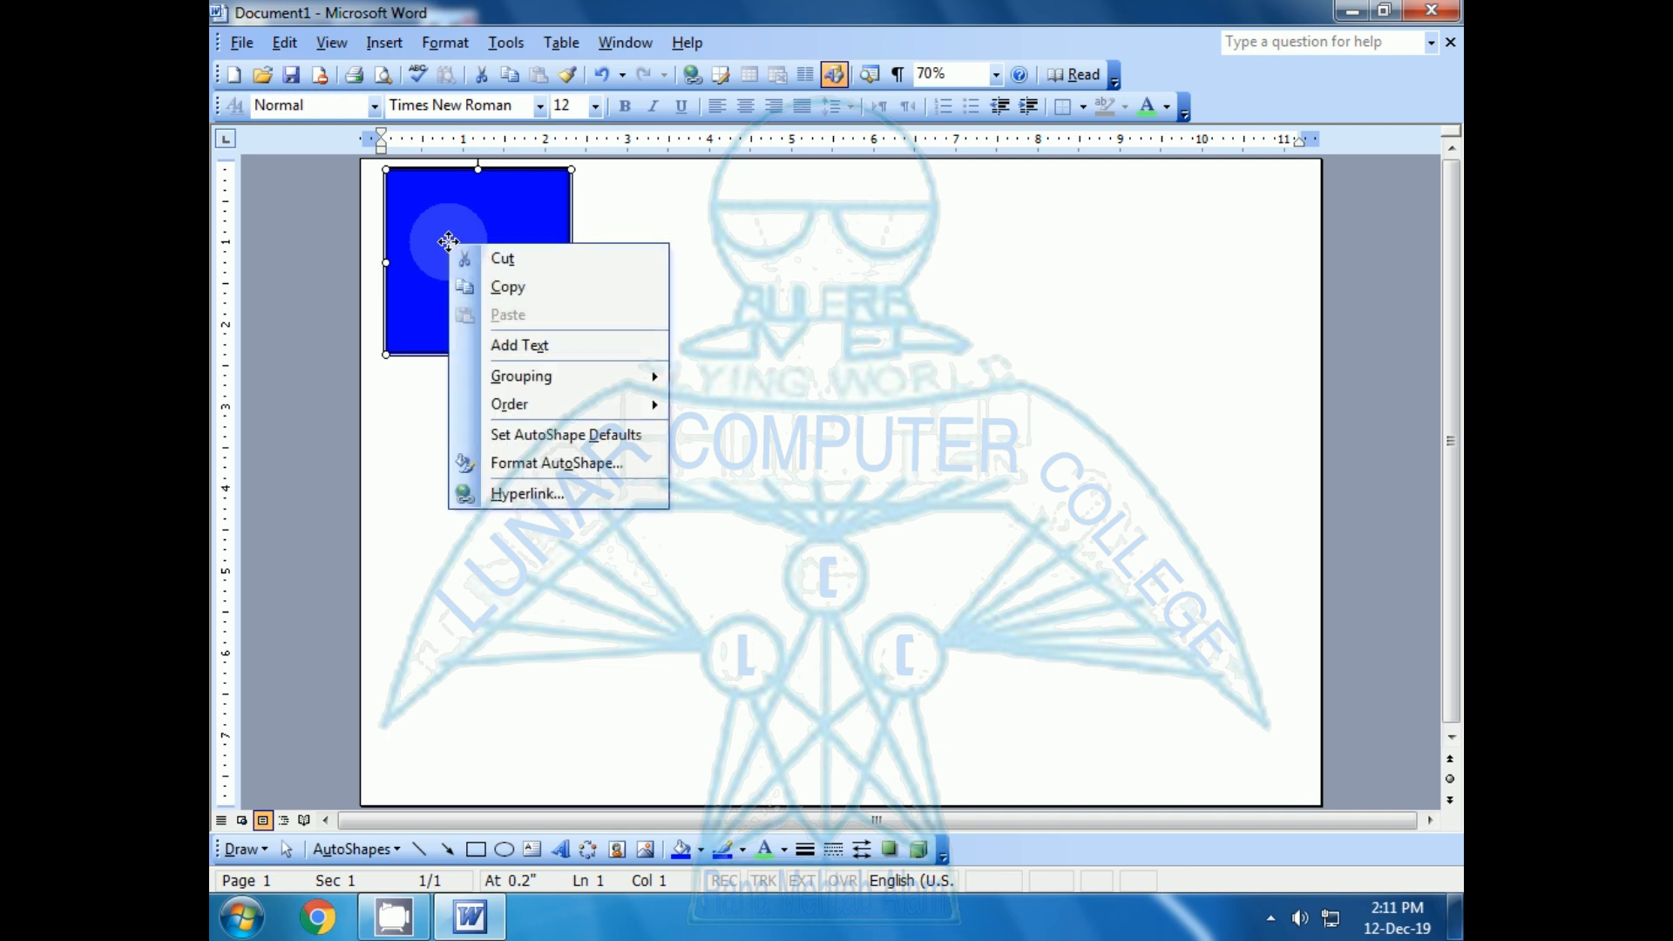
{"action": "left_click", "coordinate": [512, 346]}
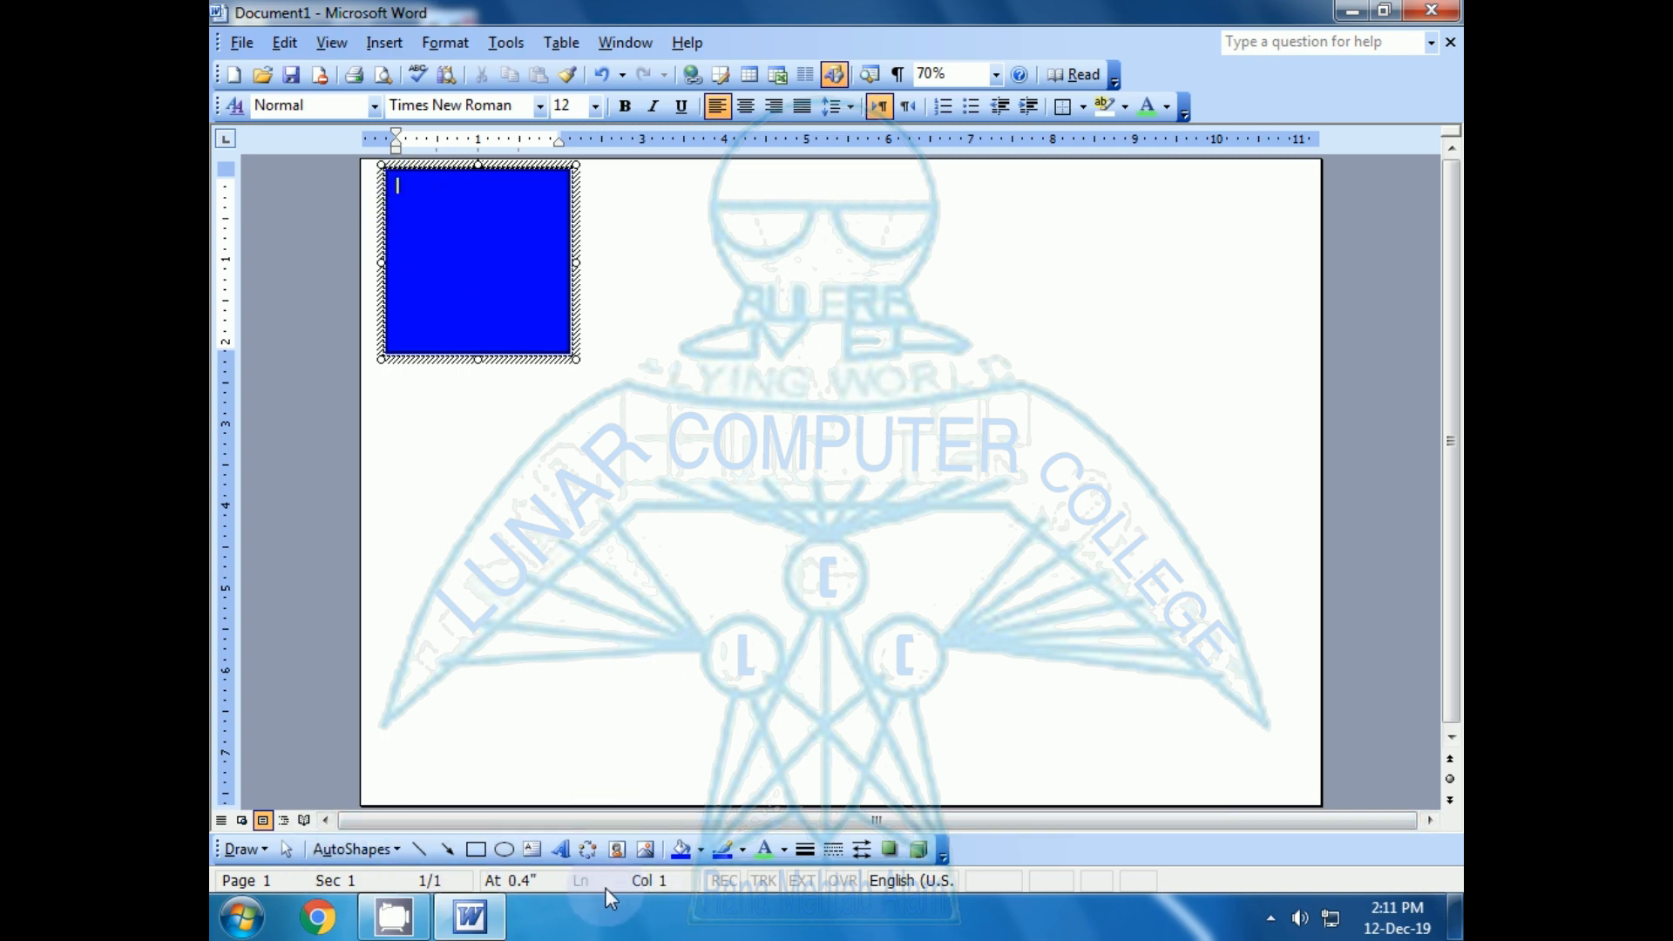
Insert the second 50709941_2... portrait from the jeesika folder within Wallpapers on drive D into the blue square.
{"action": "left_click", "coordinate": [646, 855]}
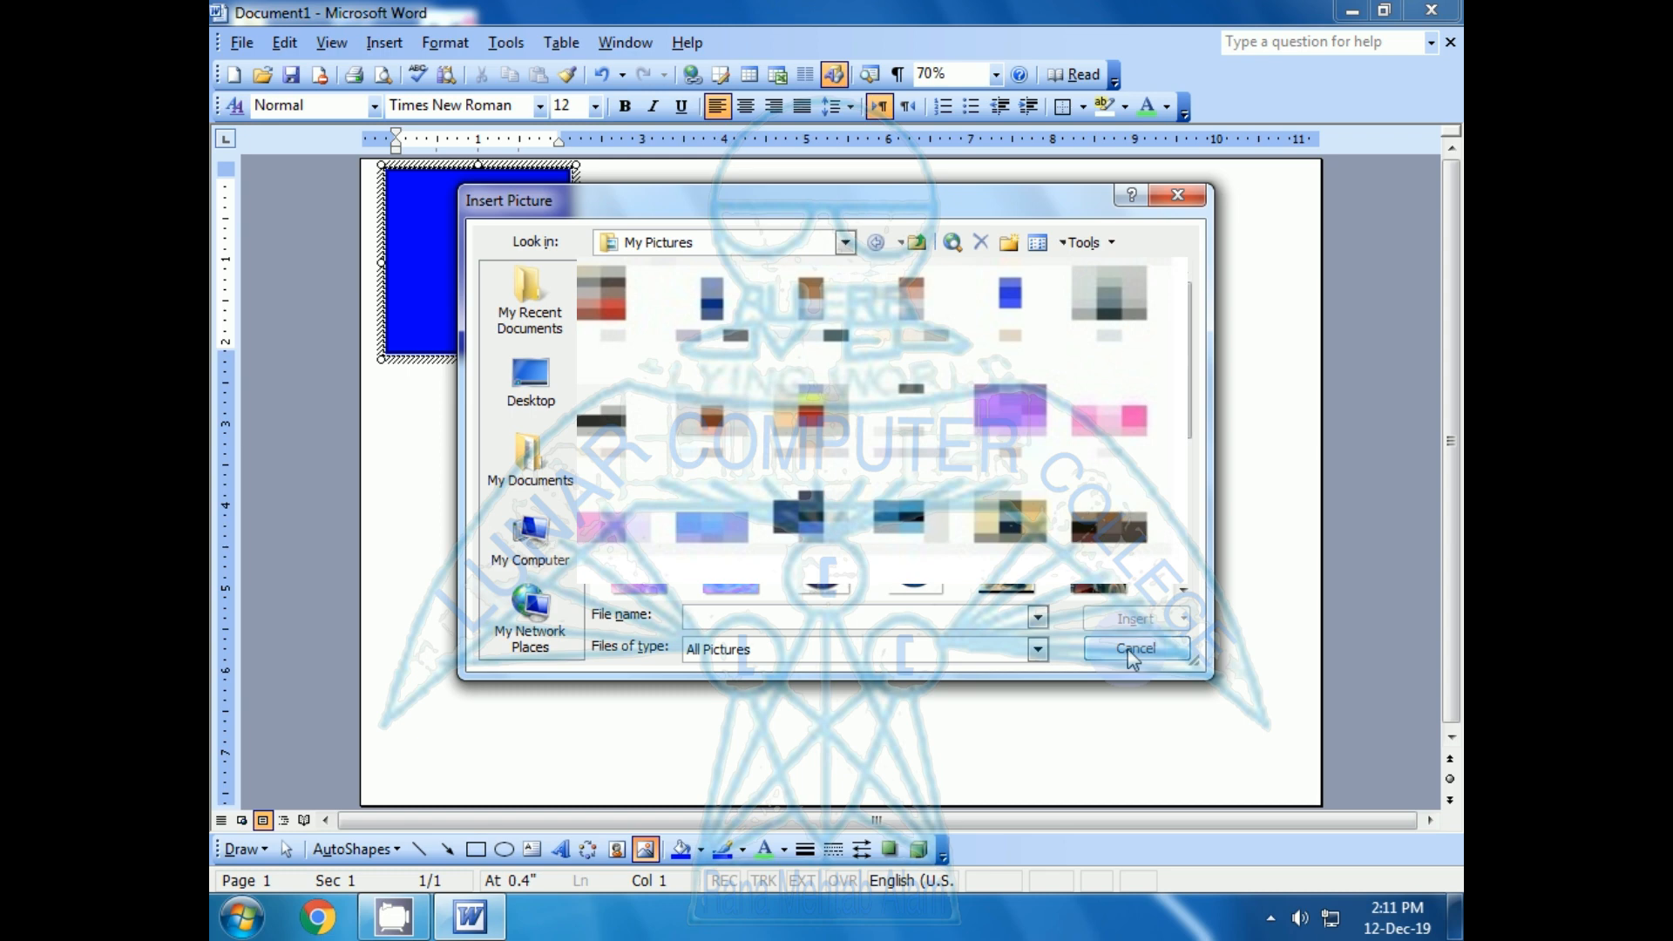
{"action": "left_click", "coordinate": [529, 542]}
{"action": "double_click", "coordinate": [730, 370]}
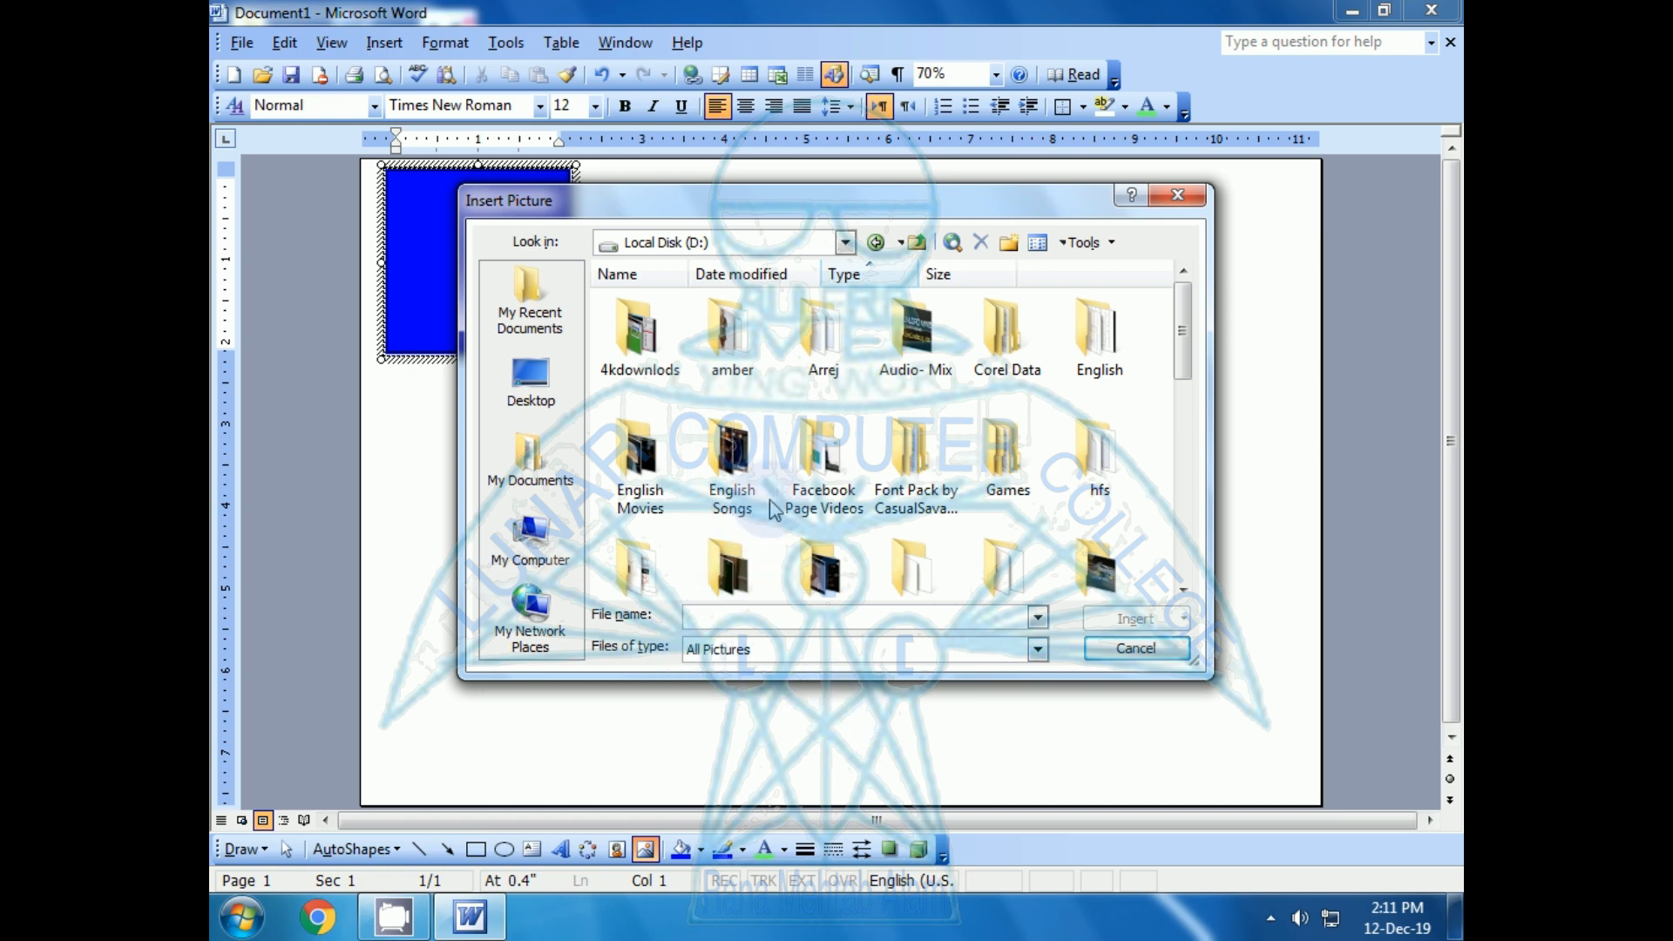
{"action": "left_click", "coordinate": [799, 501]}
{"action": "key", "text": "w"}
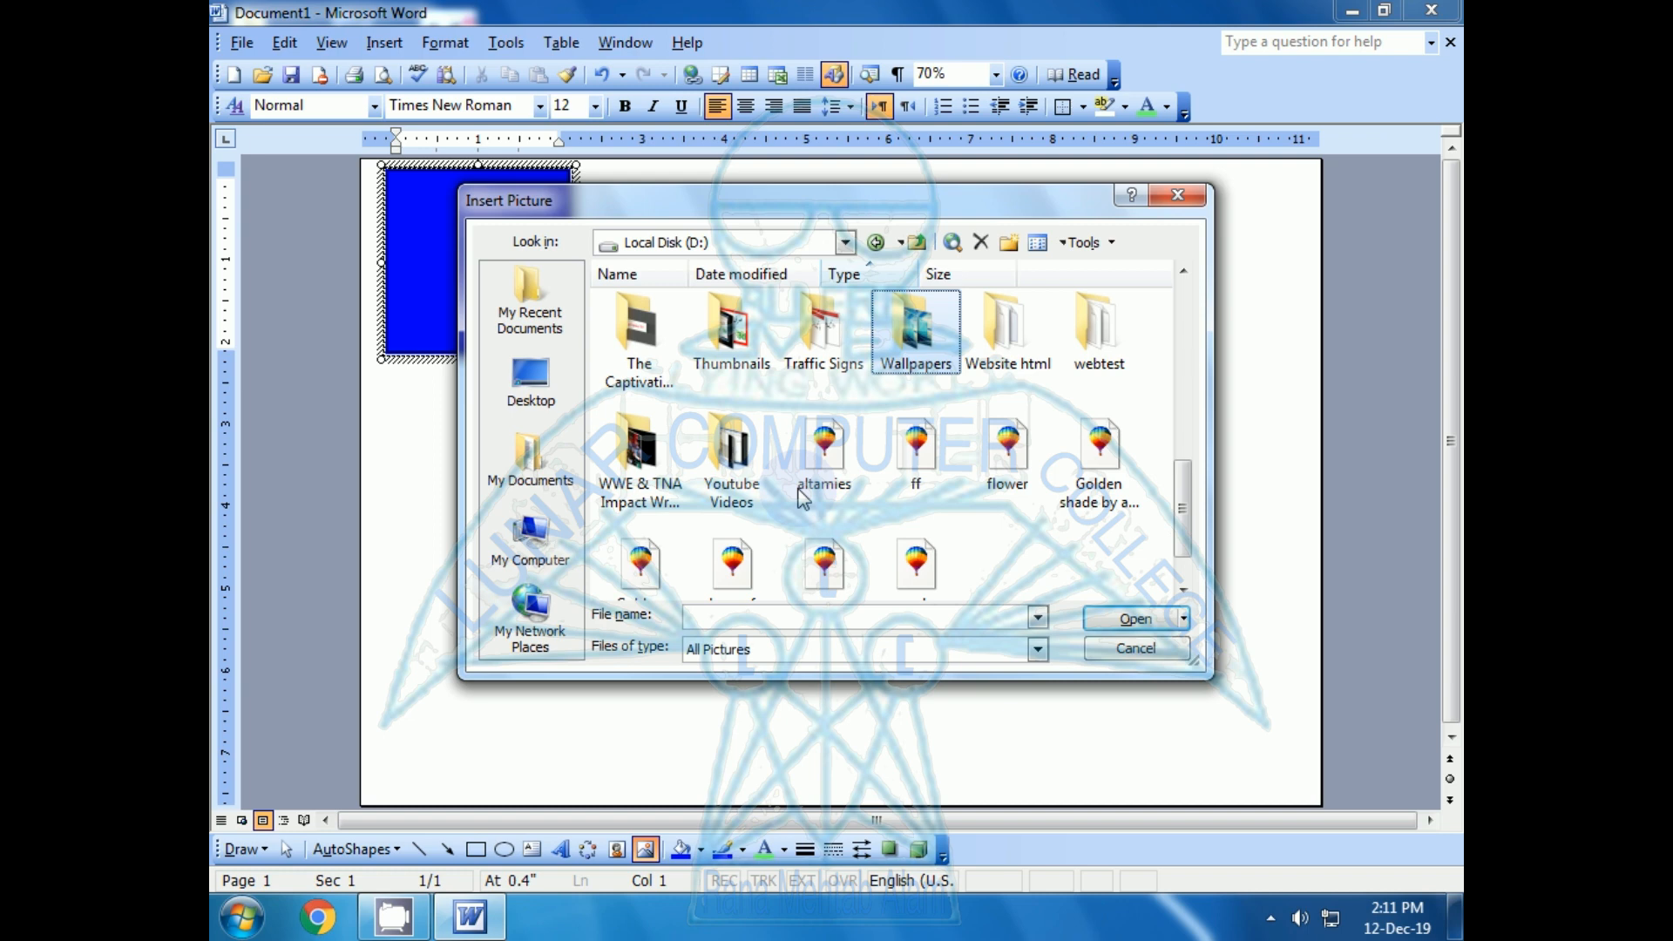
{"action": "key", "text": "Return"}
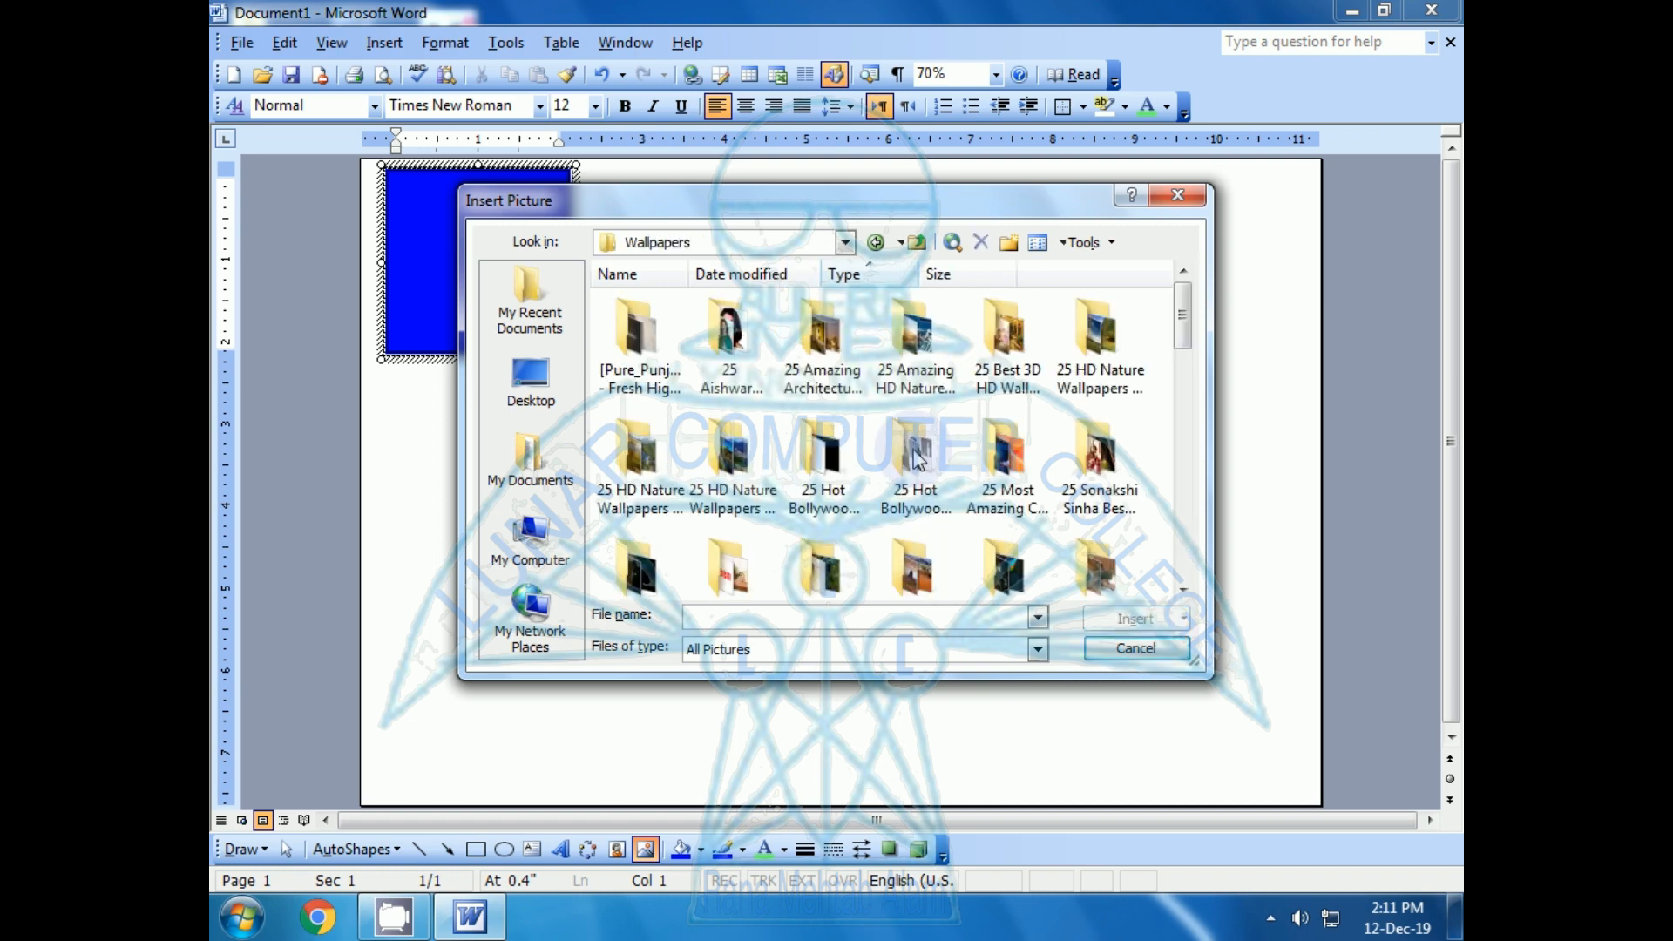
{"action": "left_click", "coordinate": [902, 375]}
{"action": "key", "text": "j"}
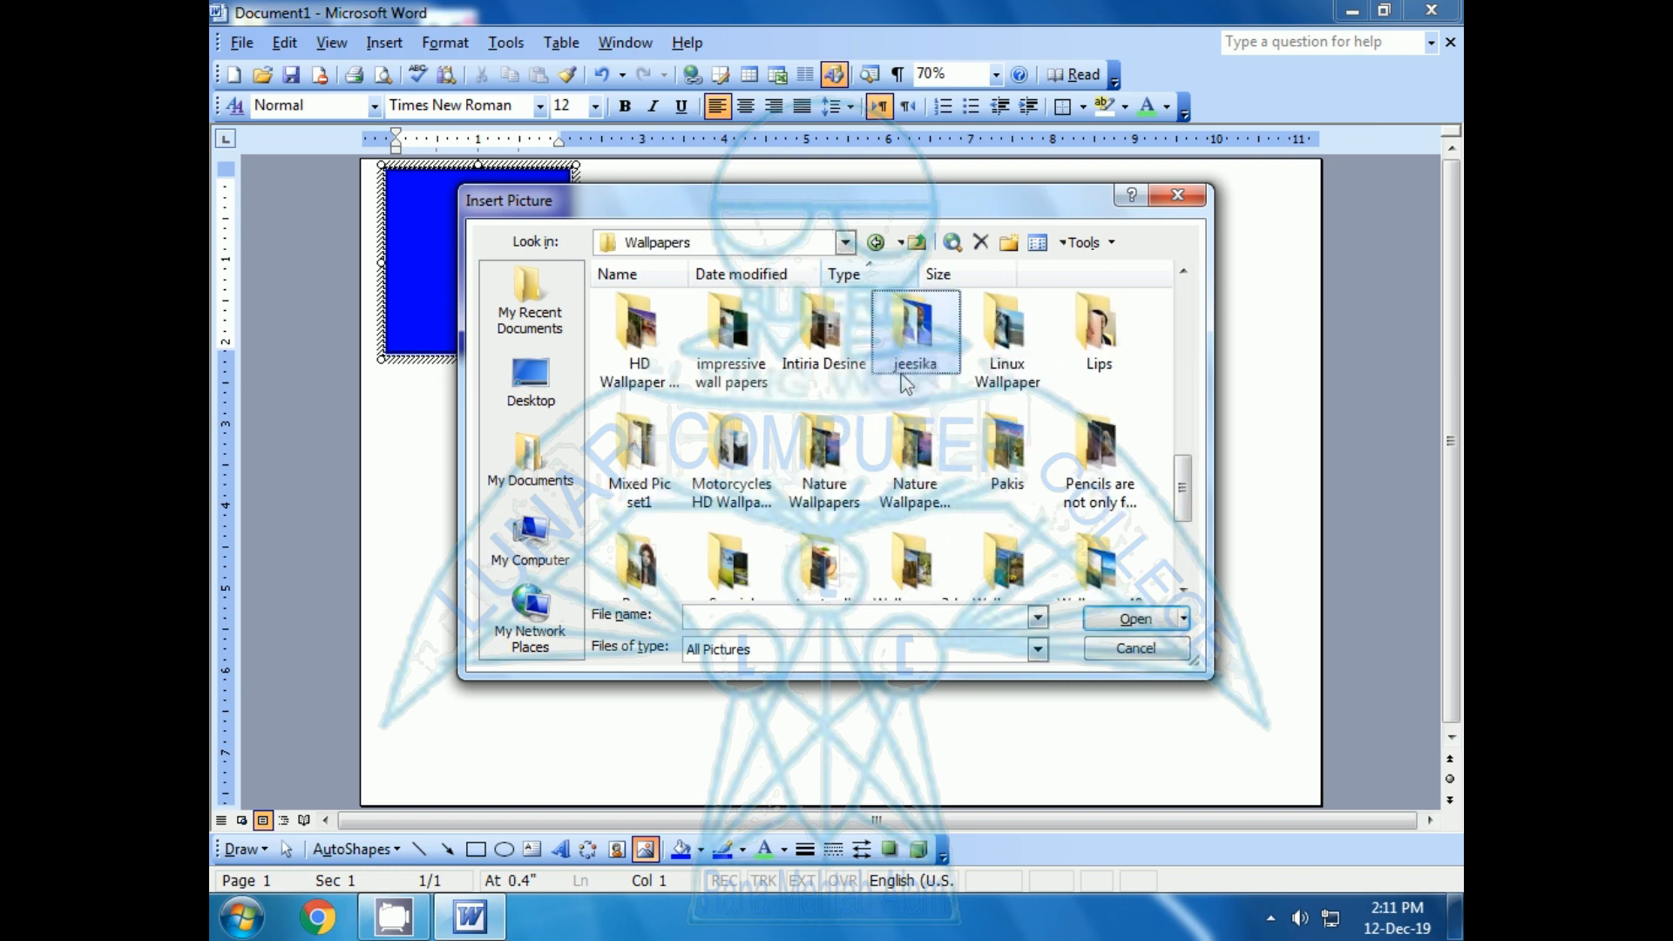
{"action": "double_click", "coordinate": [906, 384]}
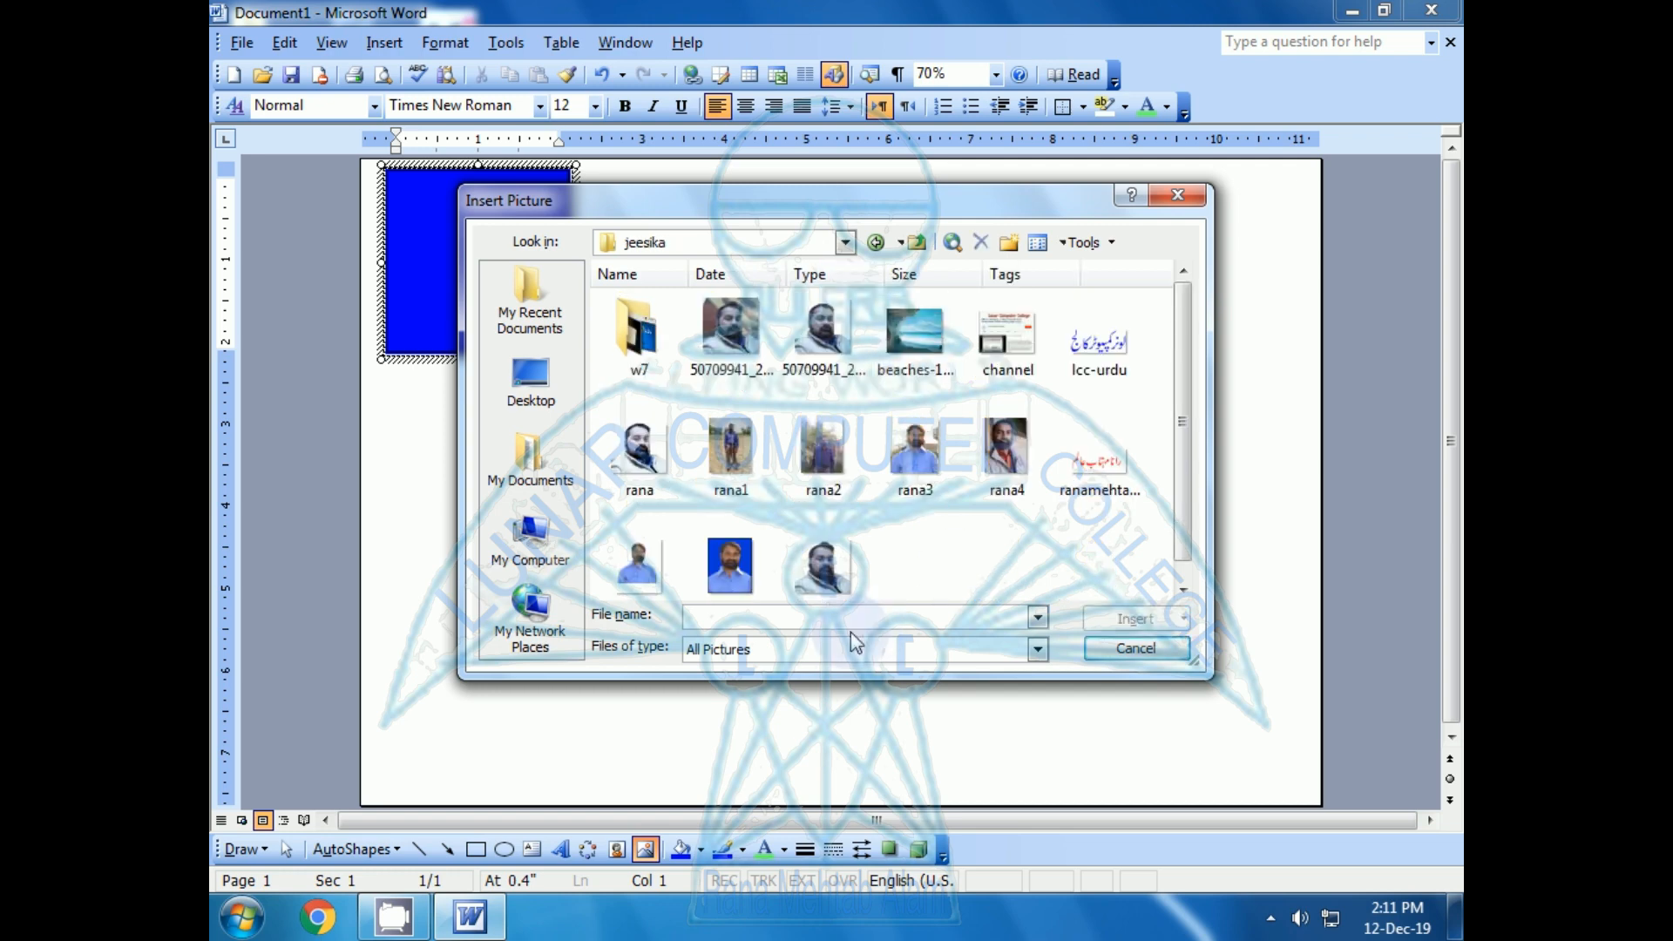
{"action": "double_click", "coordinate": [812, 325]}
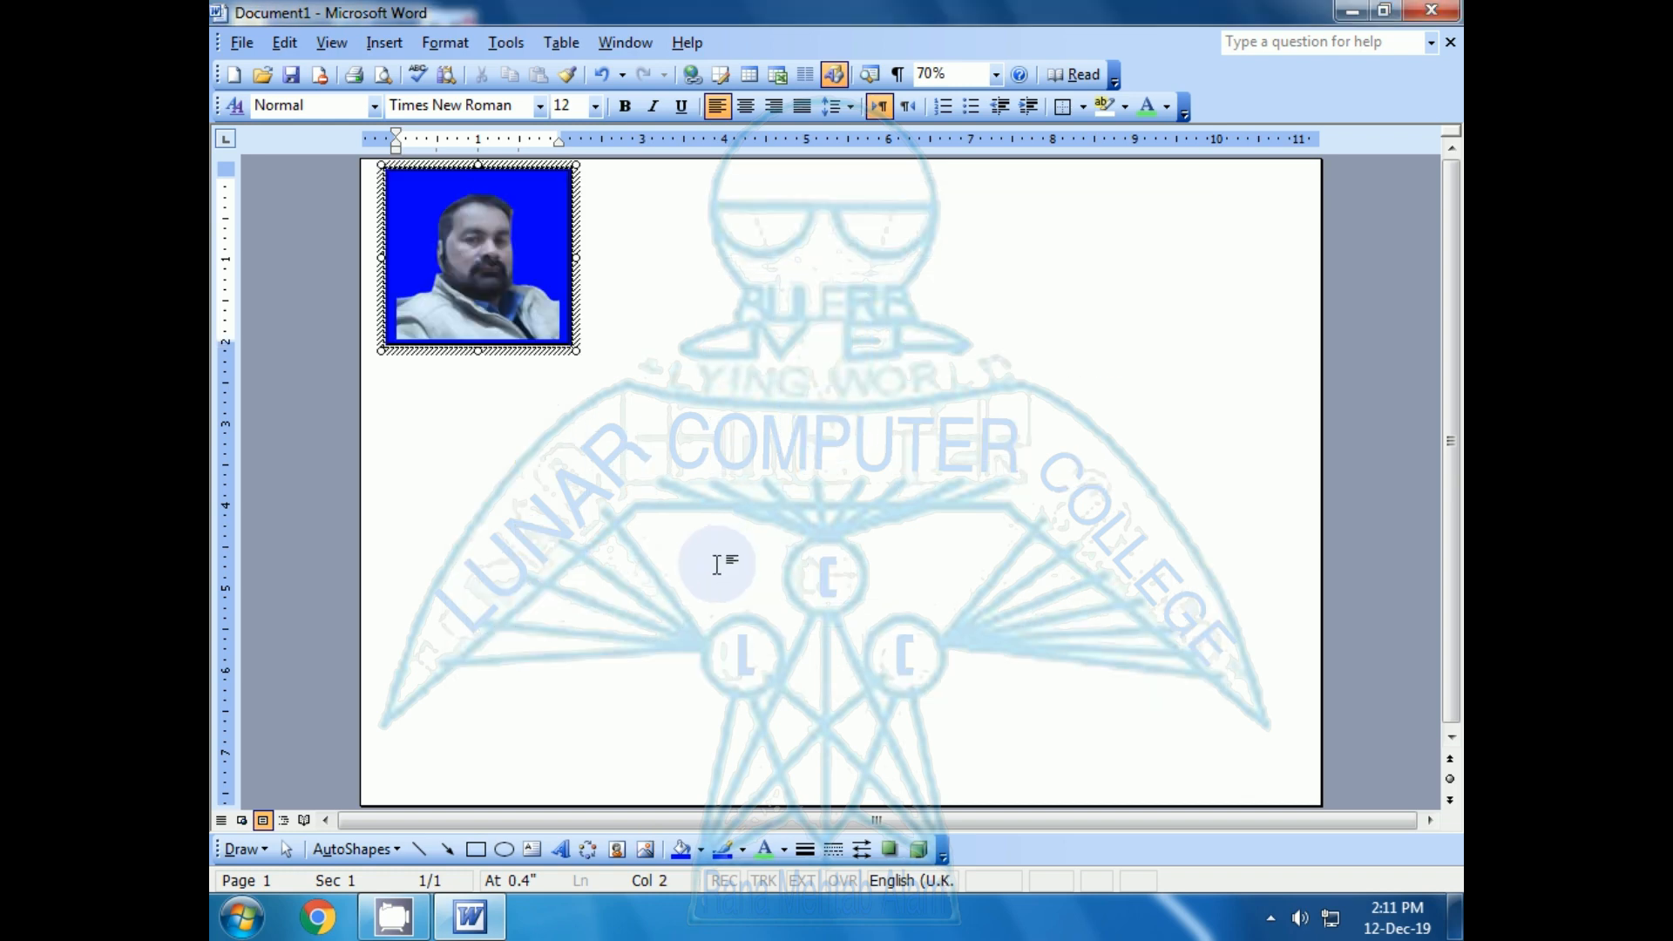
{"action": "left_click", "coordinate": [467, 255]}
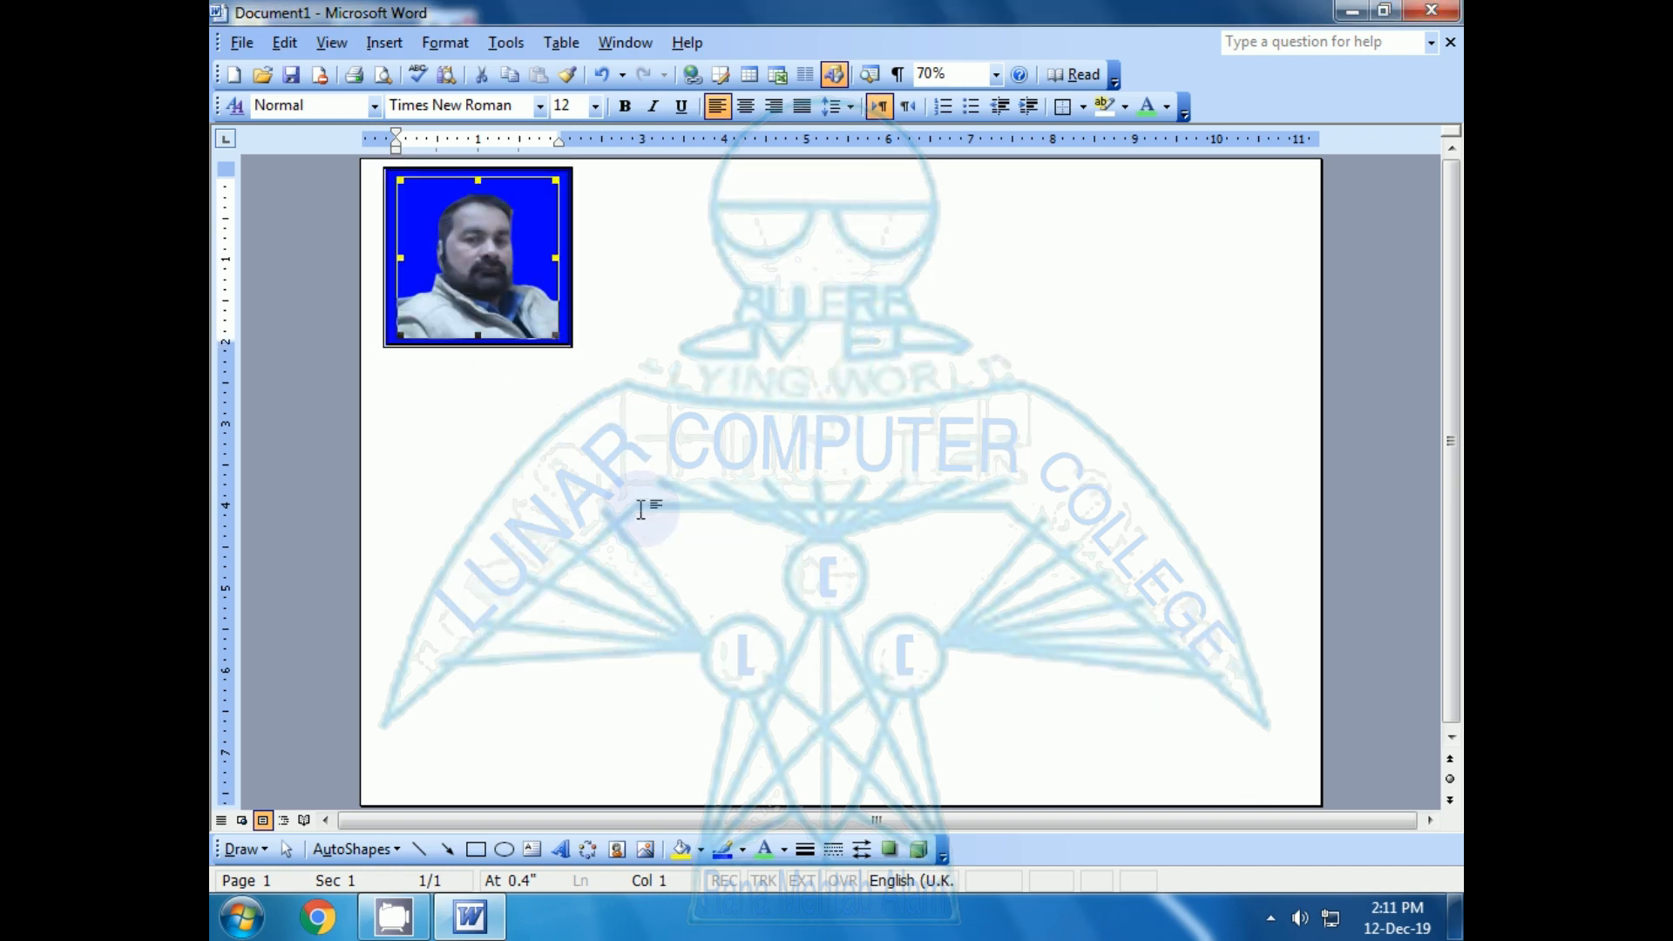
{"action": "left_click", "coordinate": [641, 510]}
{"action": "left_click", "coordinate": [488, 240]}
{"action": "left_click", "coordinate": [568, 697]}
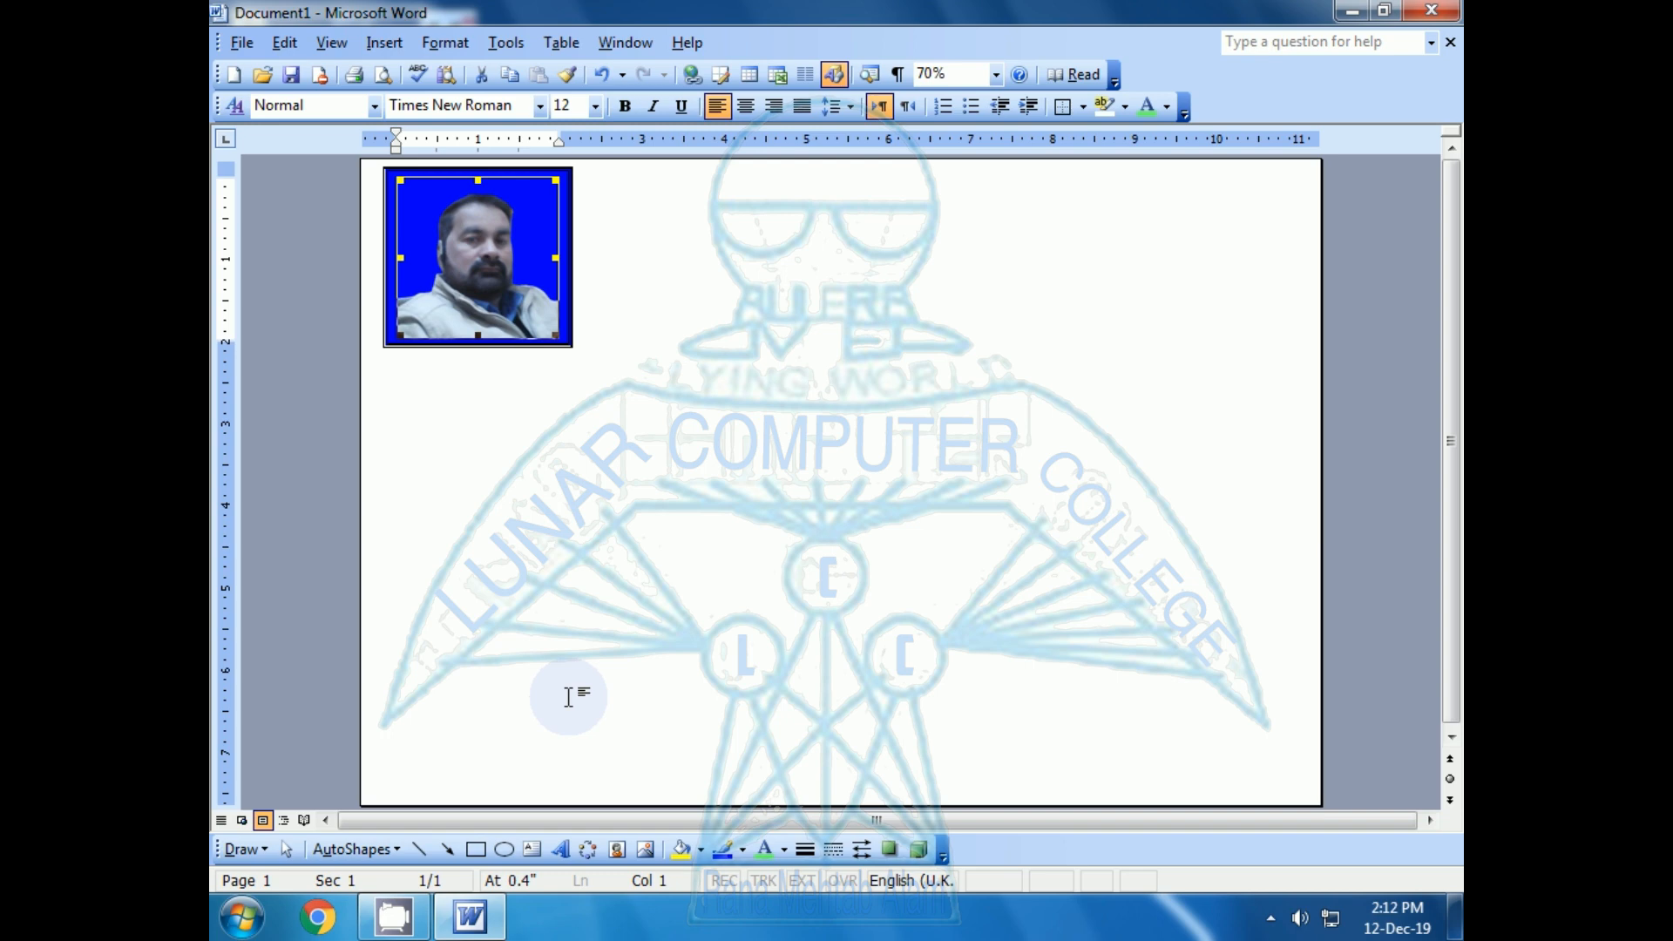
{"action": "left_click", "coordinate": [537, 583]}
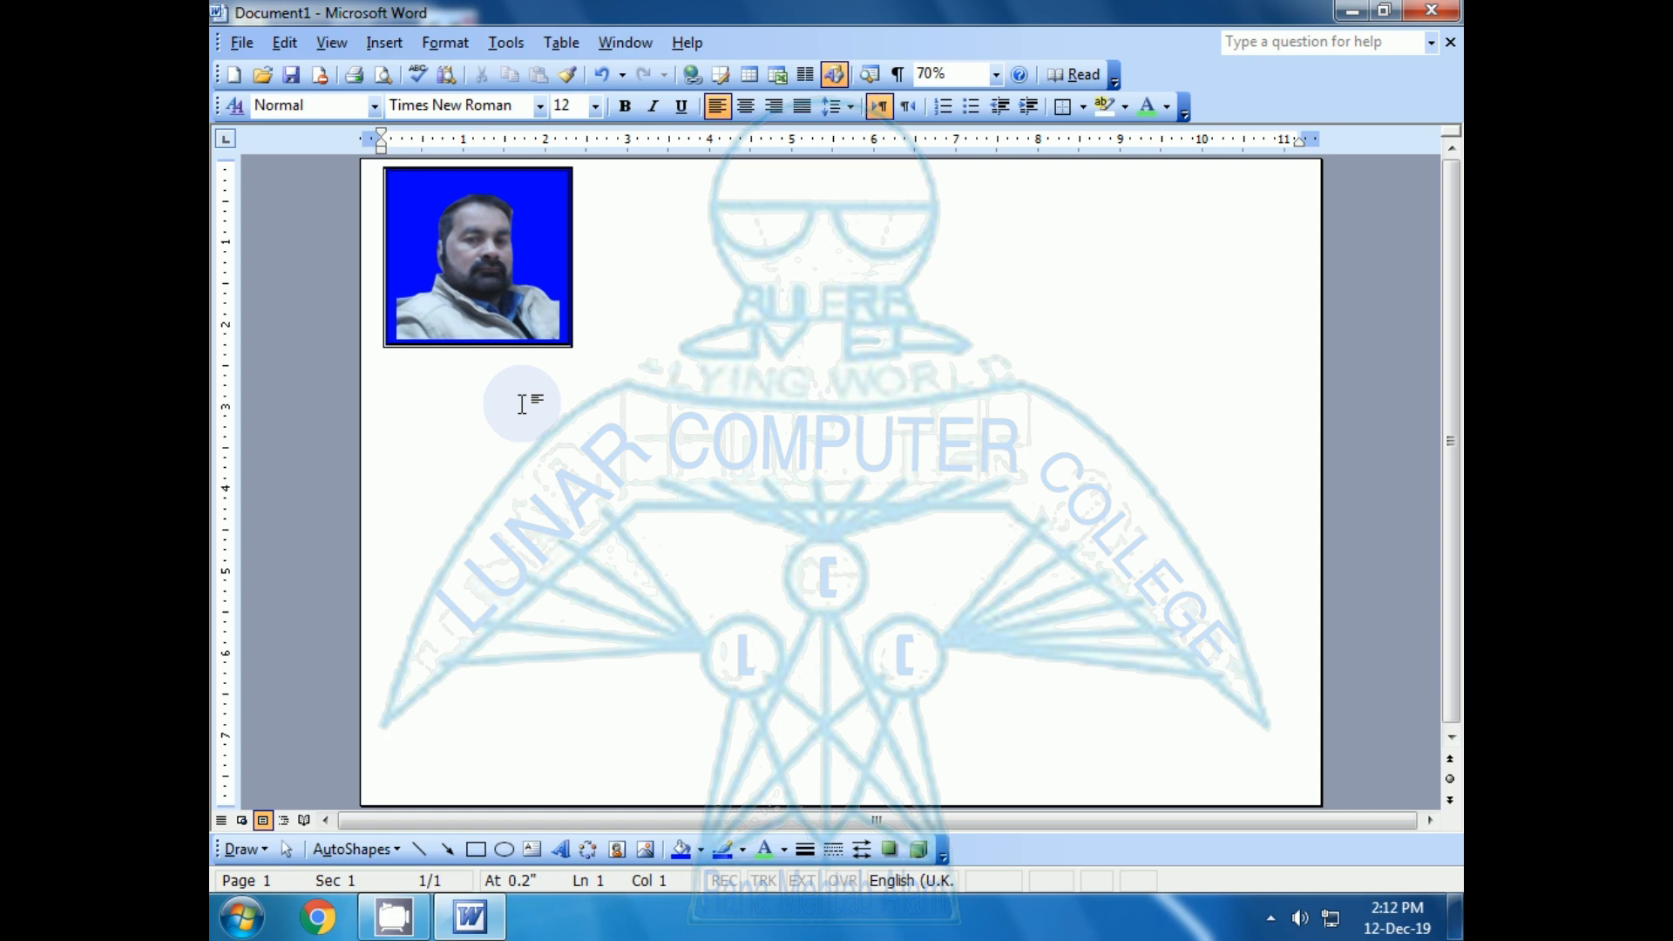
{"action": "left_click", "coordinate": [460, 279]}
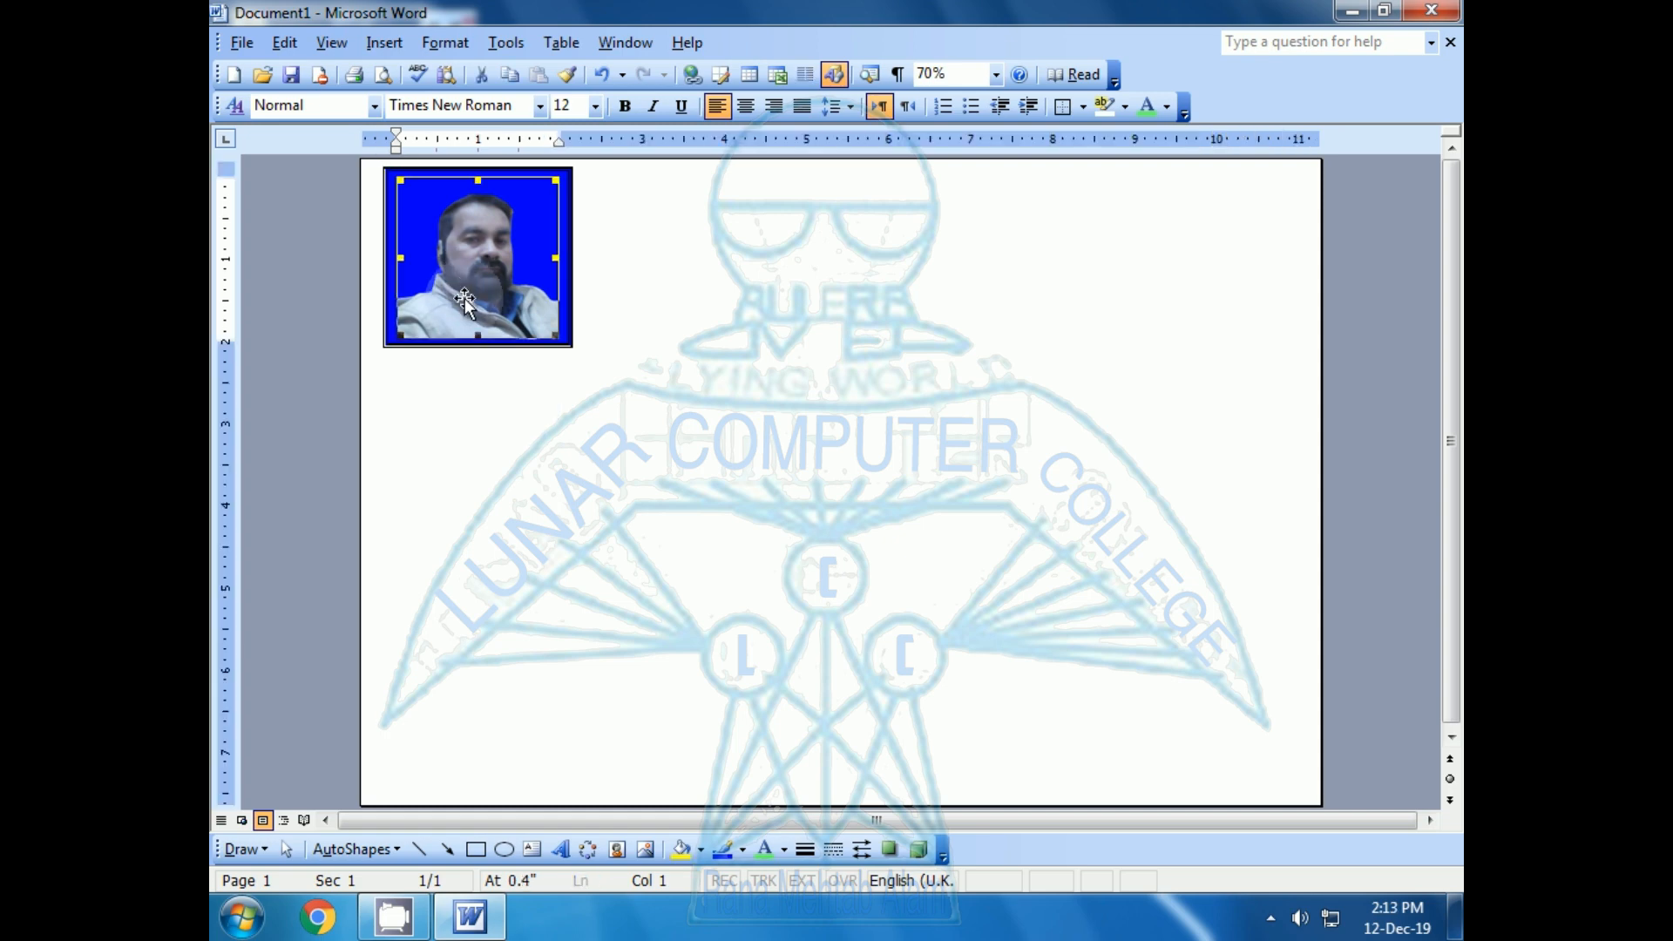
{"action": "left_click", "coordinate": [573, 534]}
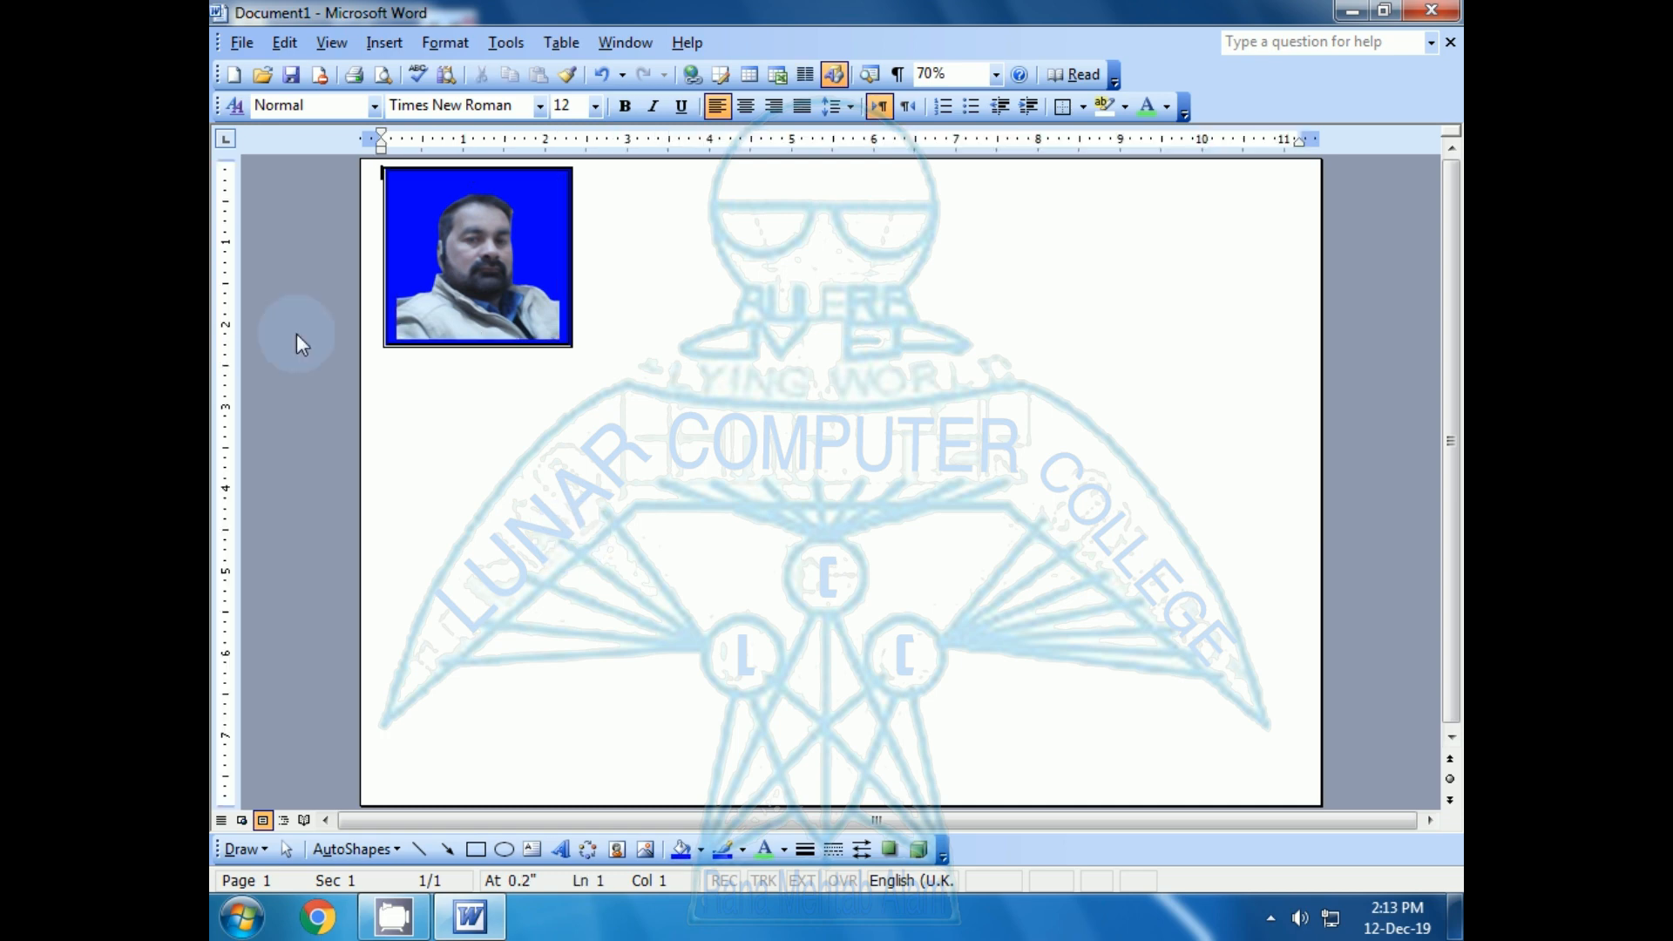
{"action": "left_click", "coordinate": [433, 446]}
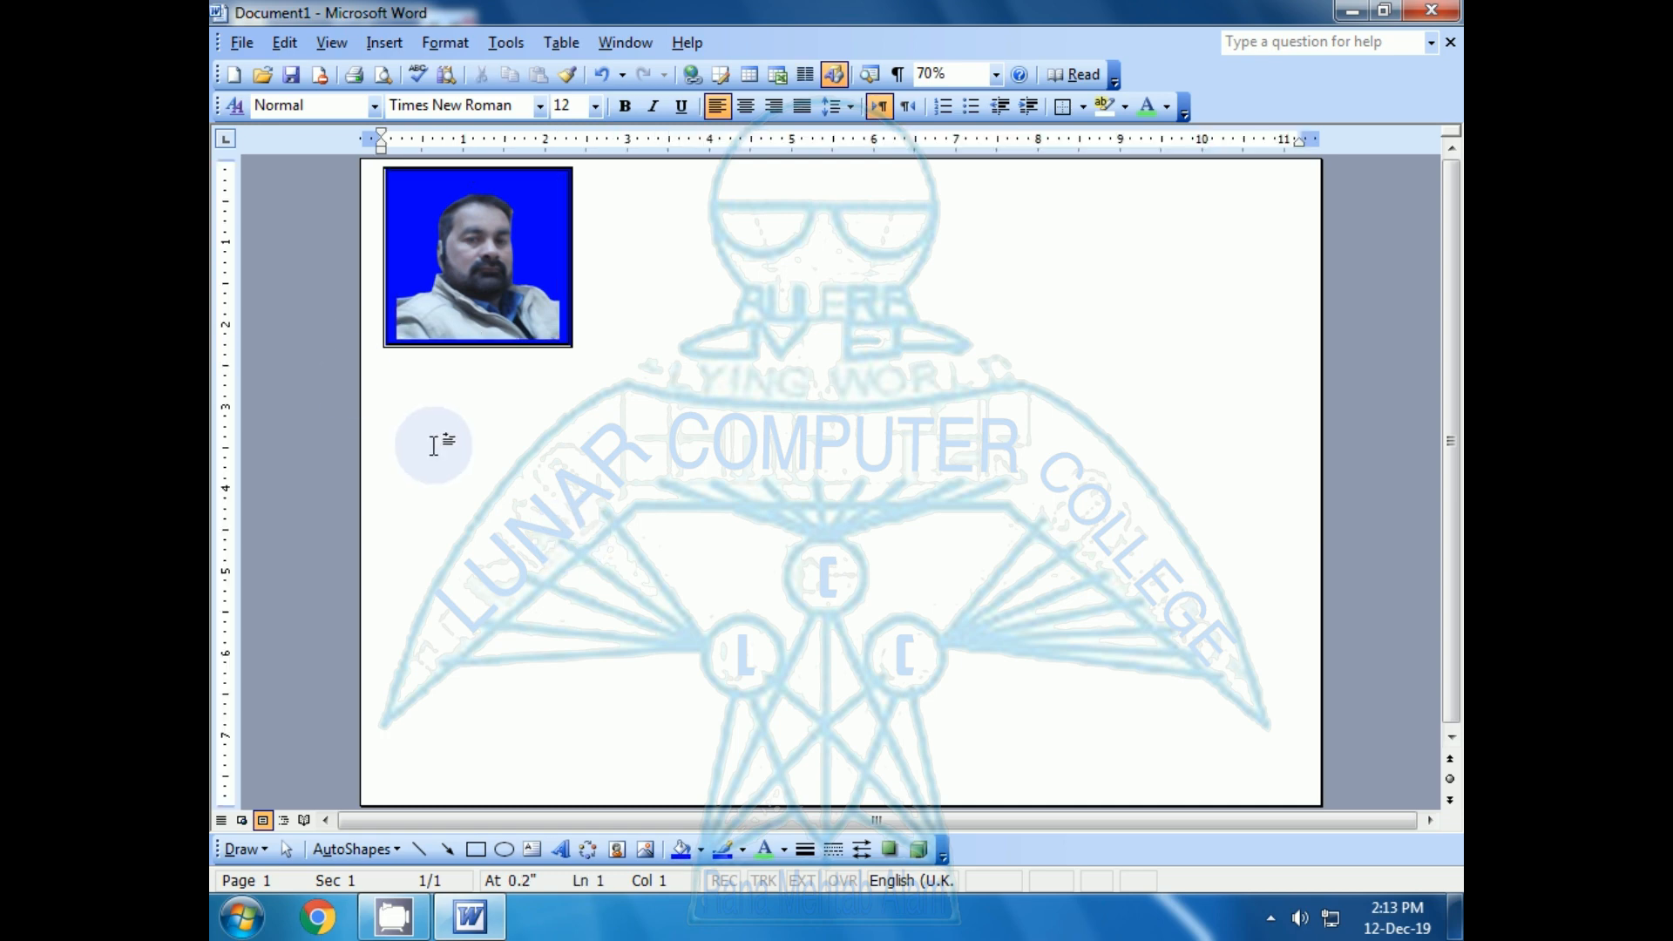
Duplicate the blue picture square and place the copy just right of the original, level with it and with a small gap.
{"action": "left_click", "coordinate": [458, 340]}
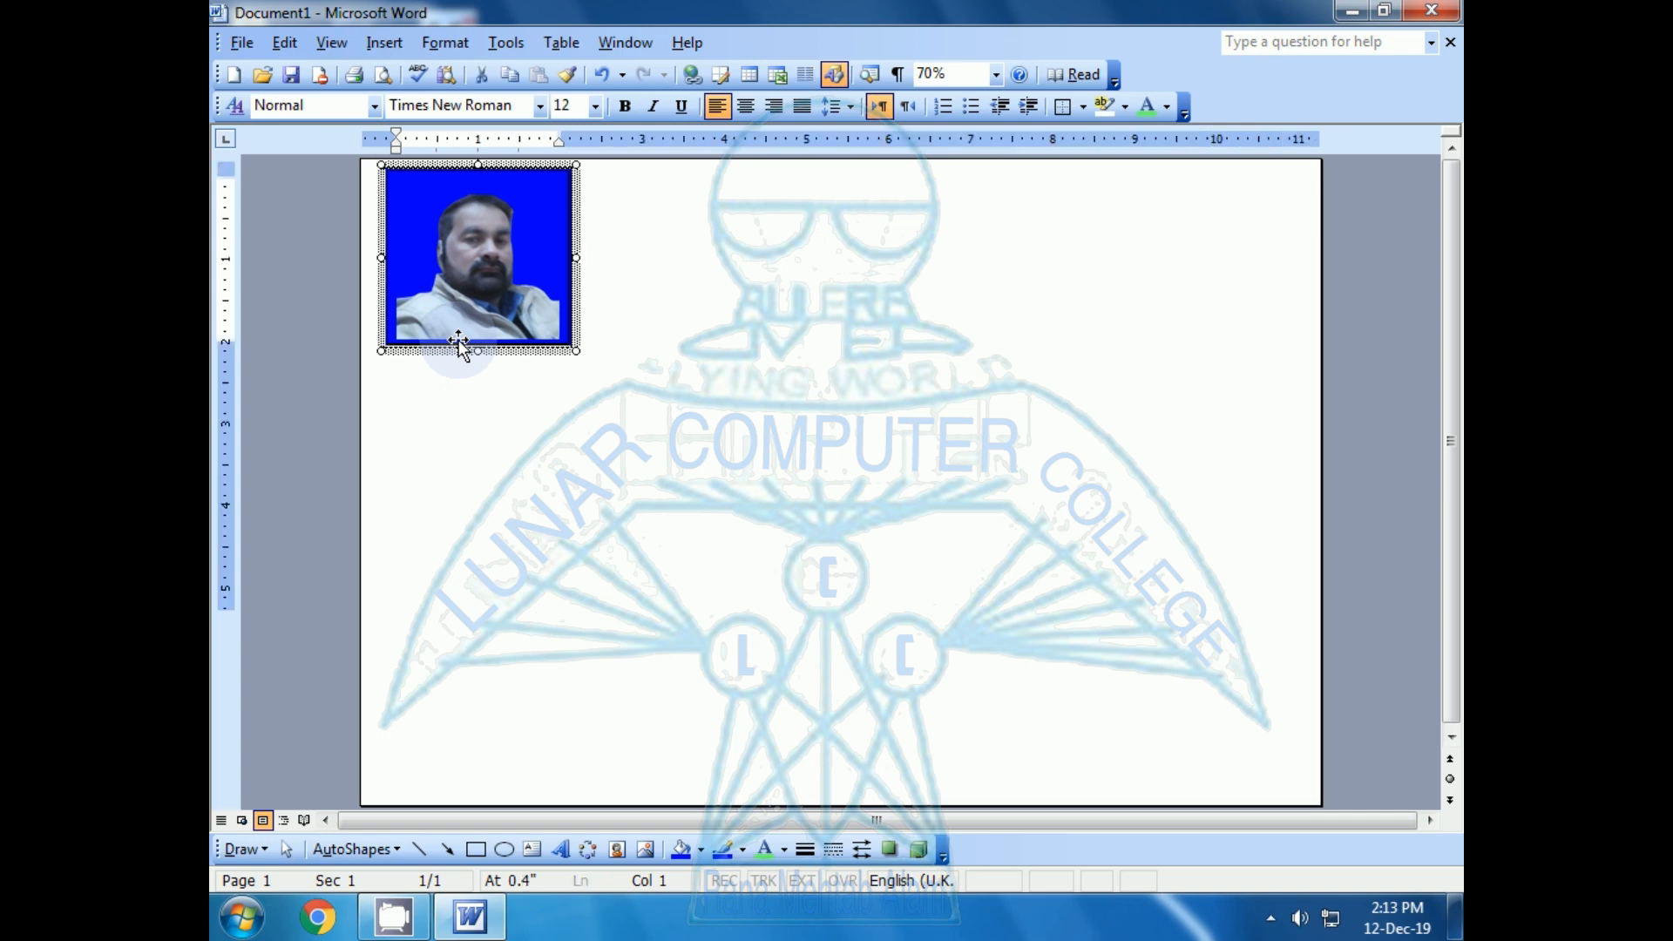
{"action": "key", "text": "ctrl+d"}
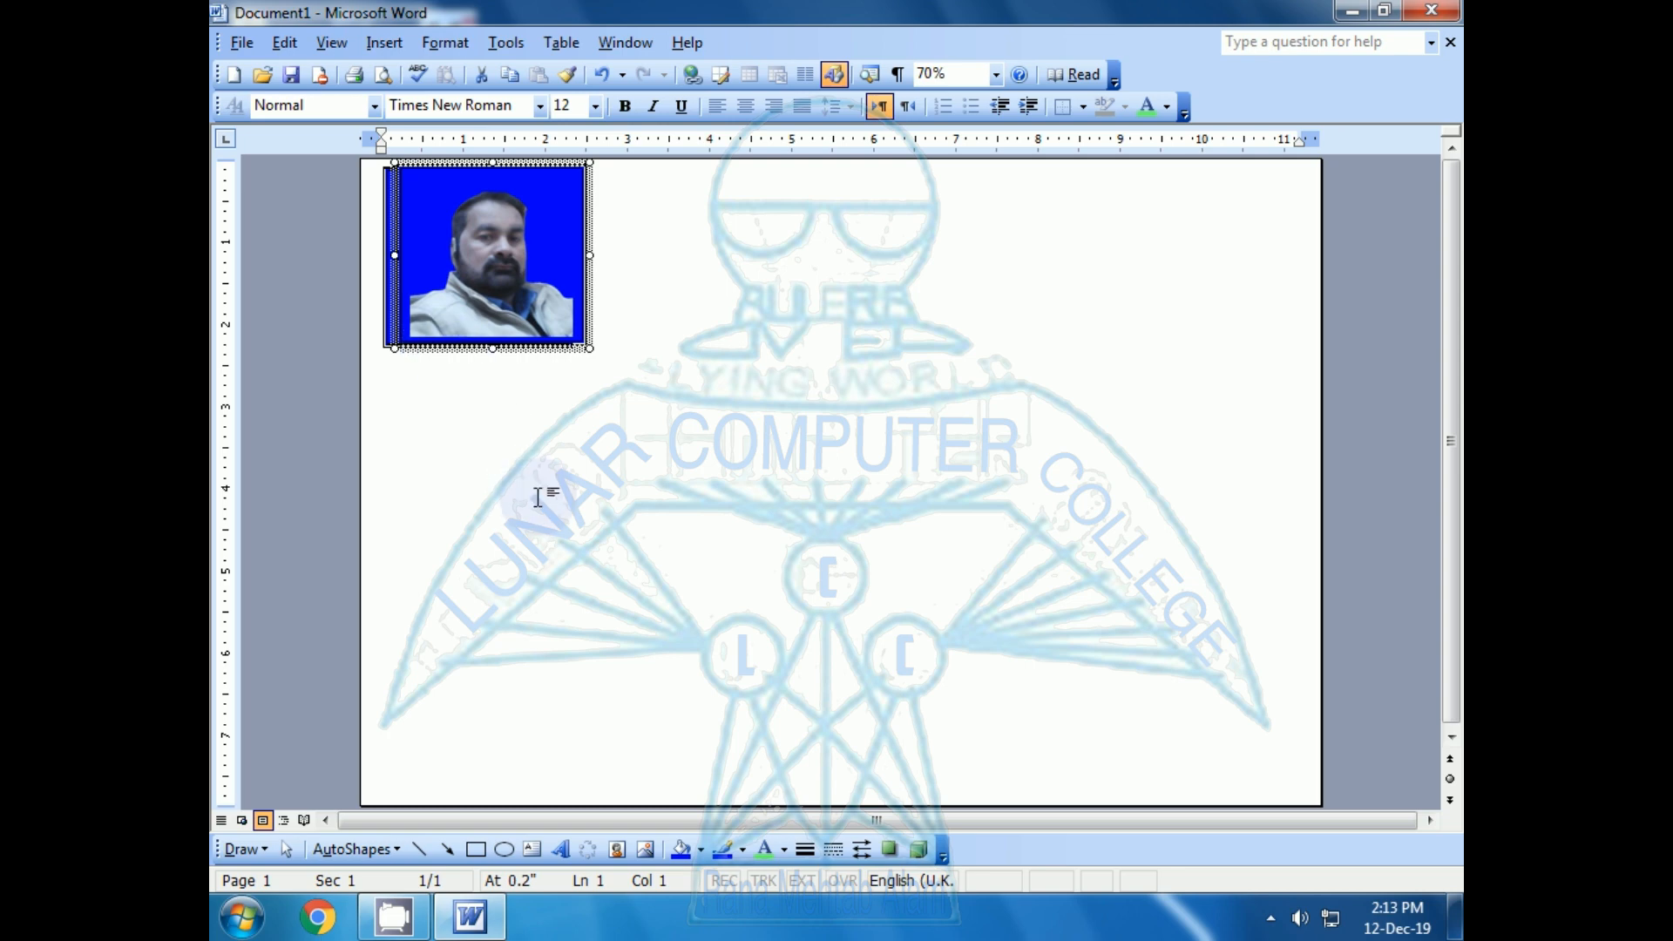
{"action": "key", "text": "Right"}
{"action": "key", "text": "Right"}
{"action": "key", "text": "Right"}
{"action": "key", "text": "Right"}
{"action": "key", "text": "Right"}
{"action": "key", "text": "Right"}
{"action": "key", "text": "Right"}
{"action": "key", "text": "Right"}
{"action": "key", "text": "Right"}
{"action": "key", "text": "Right"}
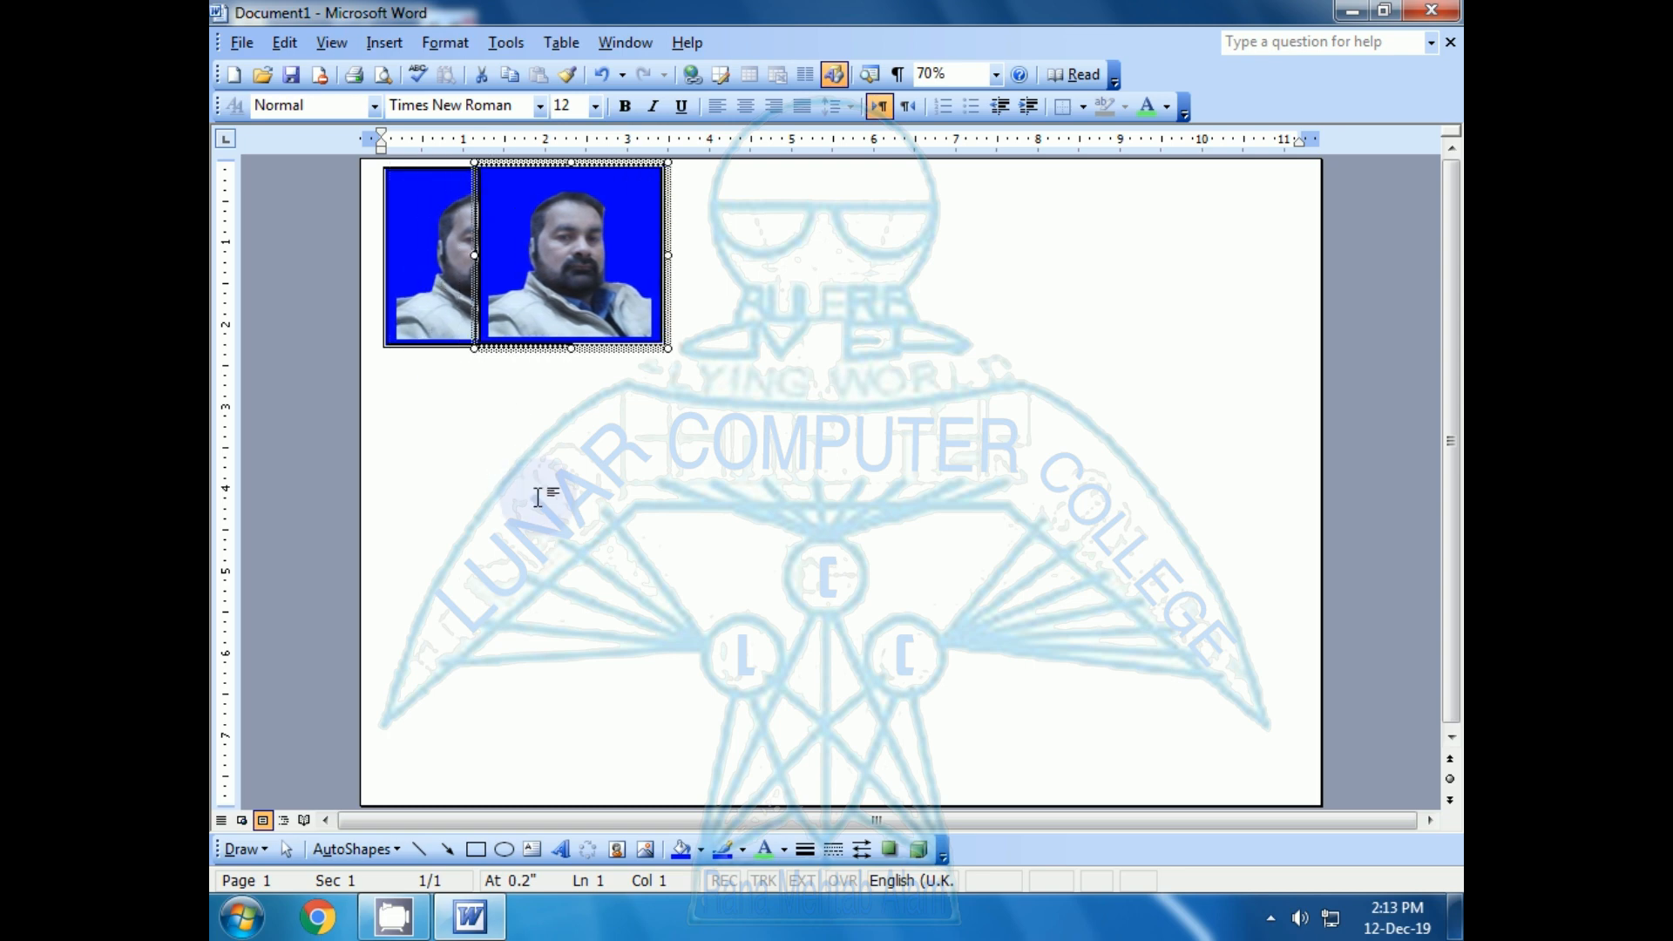
{"action": "key", "text": "Right"}
{"action": "key", "text": "Right"}
{"action": "key", "text": "Right"}
{"action": "key", "text": "Right"}
{"action": "key", "text": "Right"}
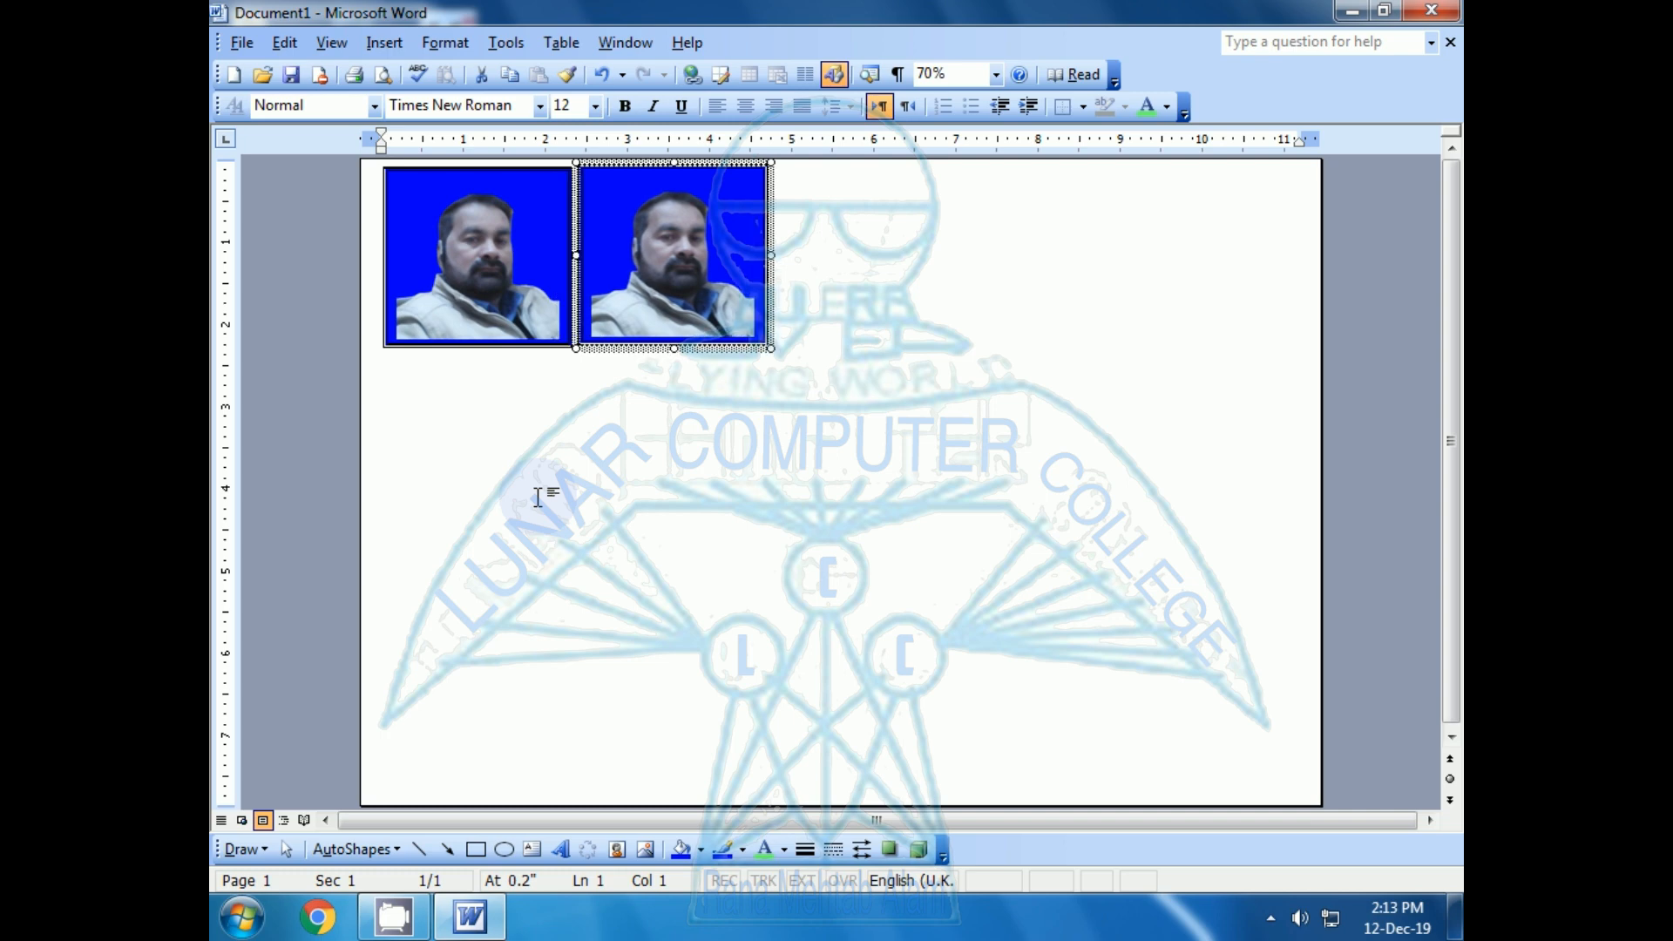
{"action": "key", "text": "ctrl+Down"}
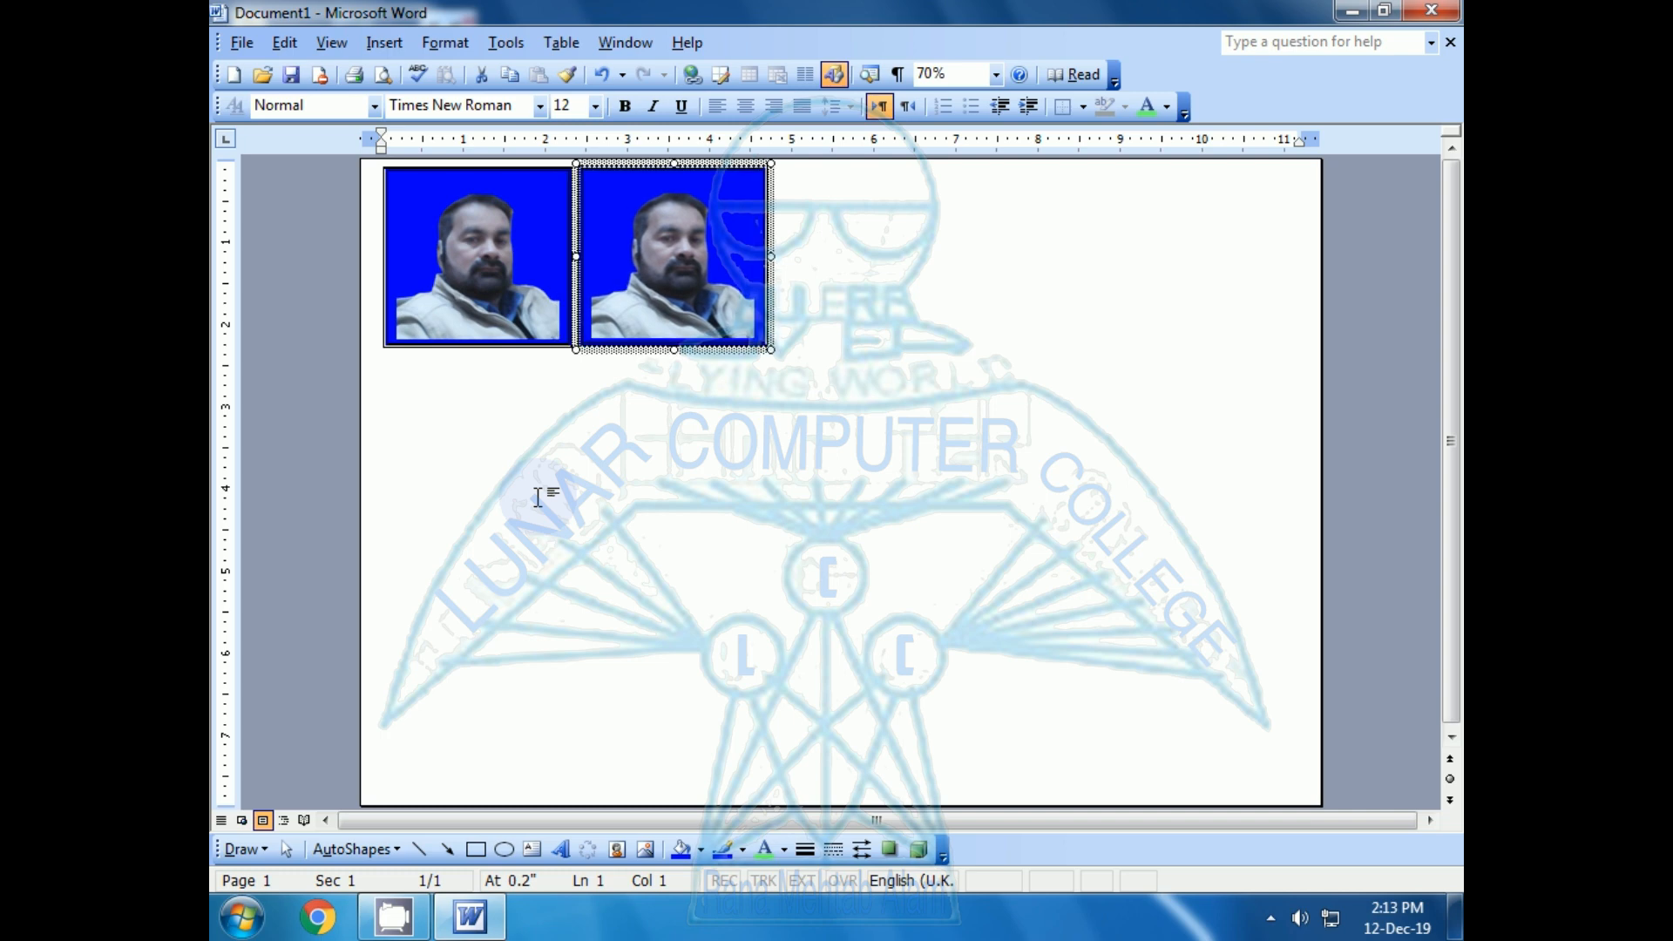
{"action": "key", "text": "Right"}
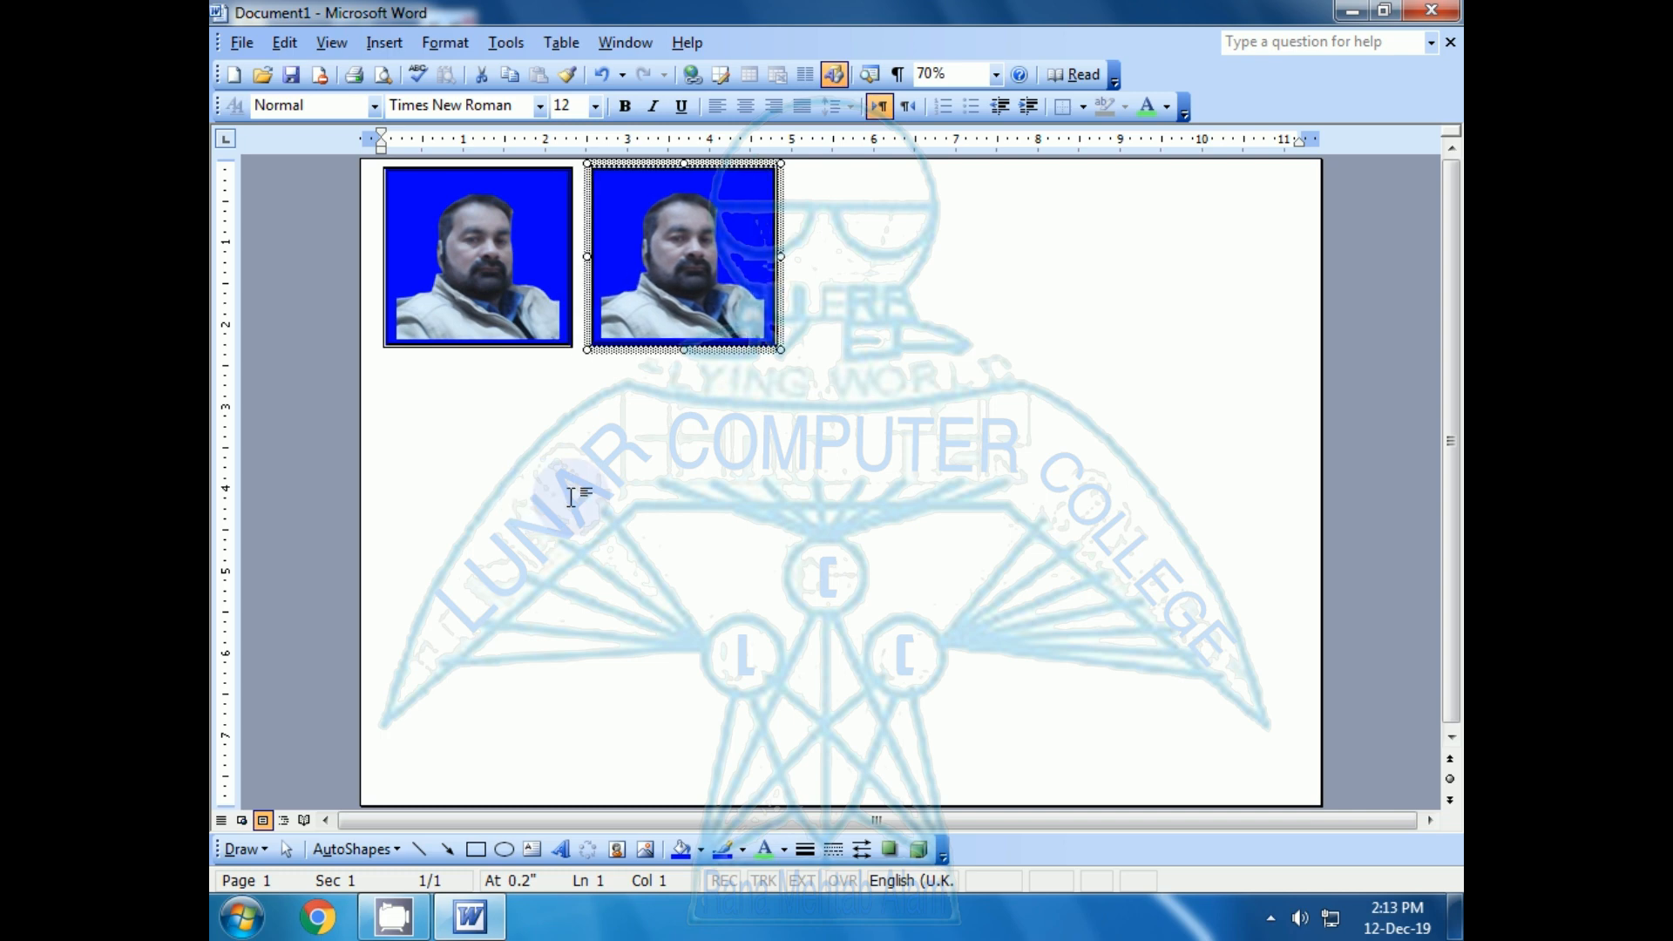
{"action": "left_click", "coordinate": [693, 508]}
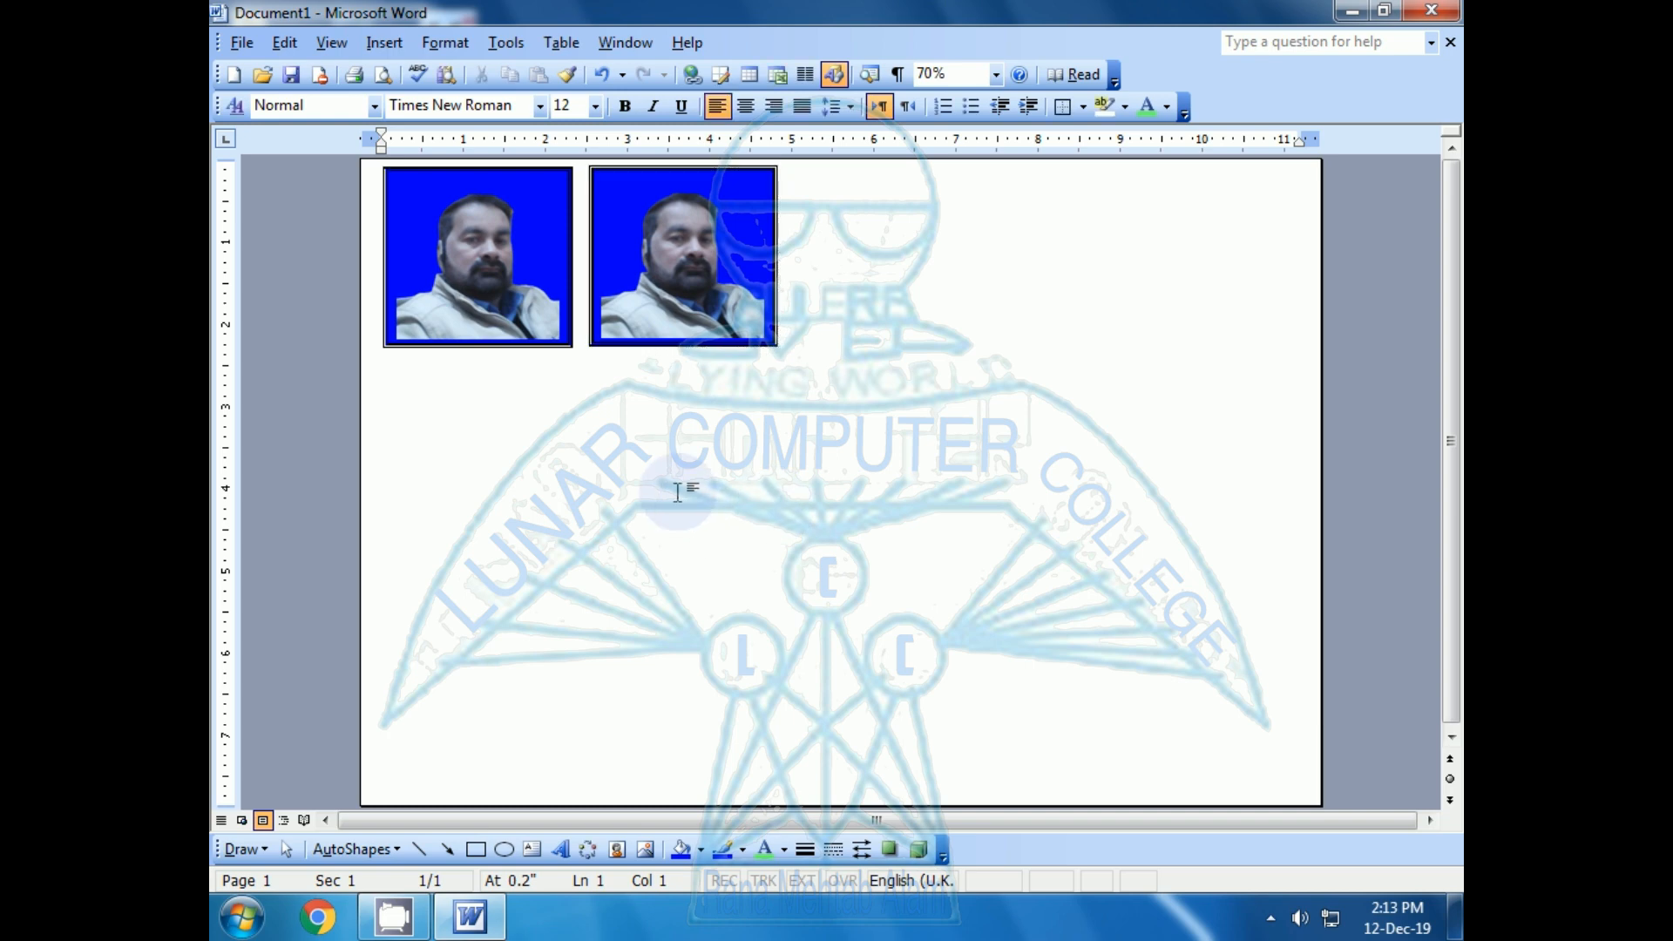
Duplicate the second picture square and place the copy to its right as the third in the row, leaving a small gap.
{"action": "left_click", "coordinate": [634, 338]}
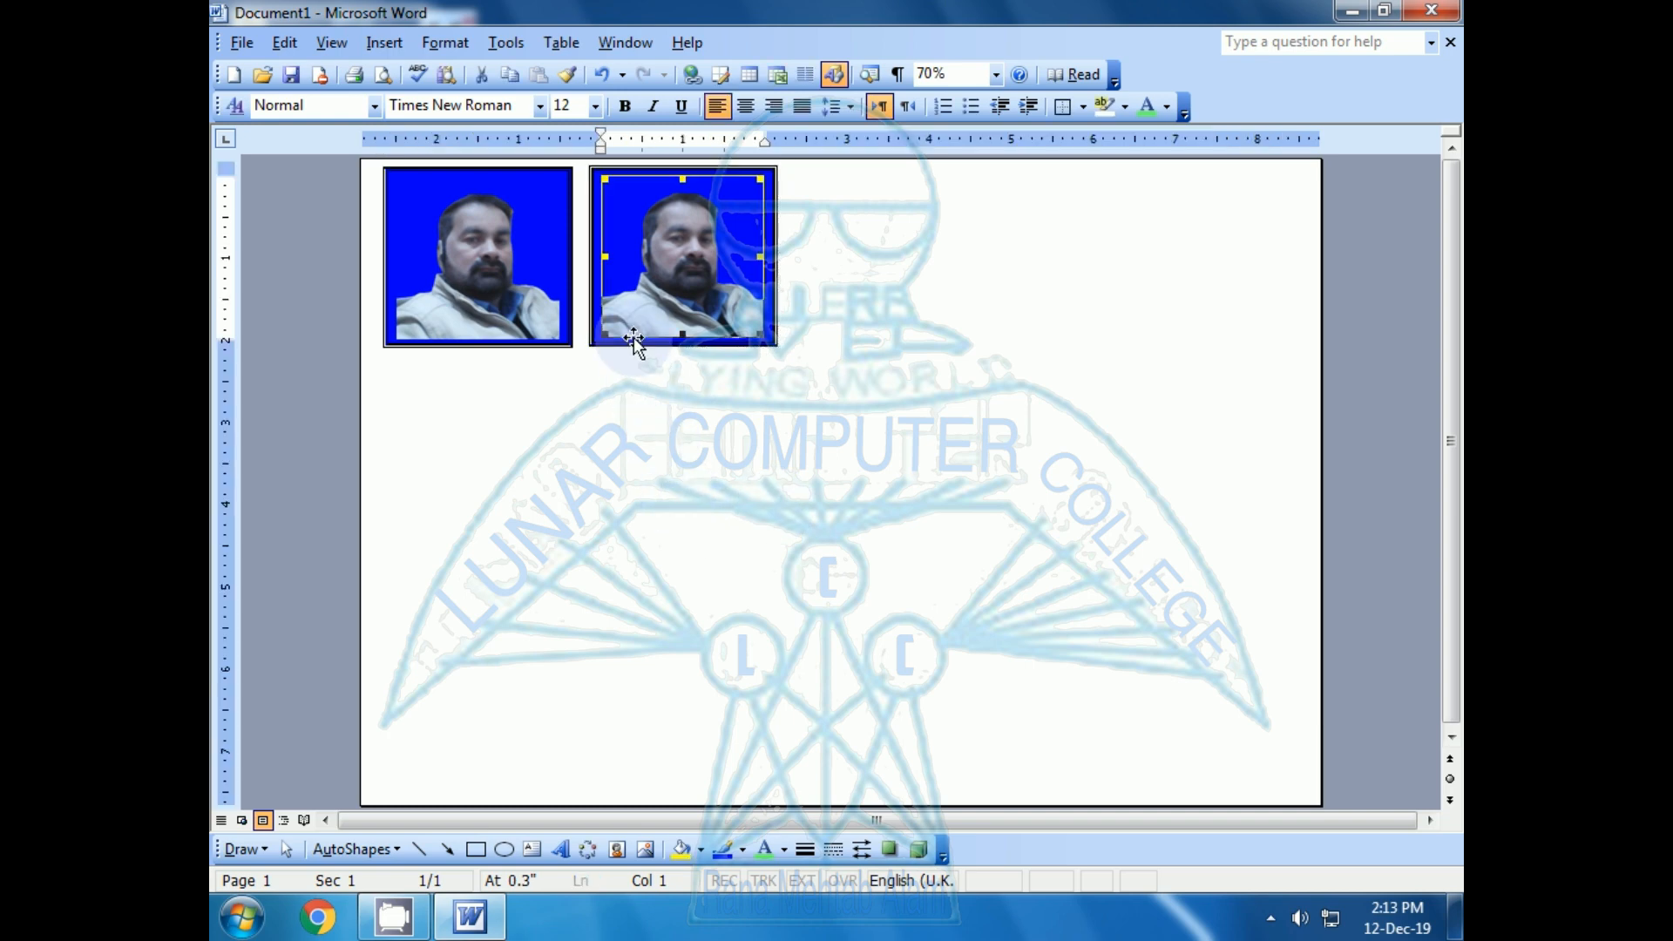
{"action": "left_click", "coordinate": [592, 337]}
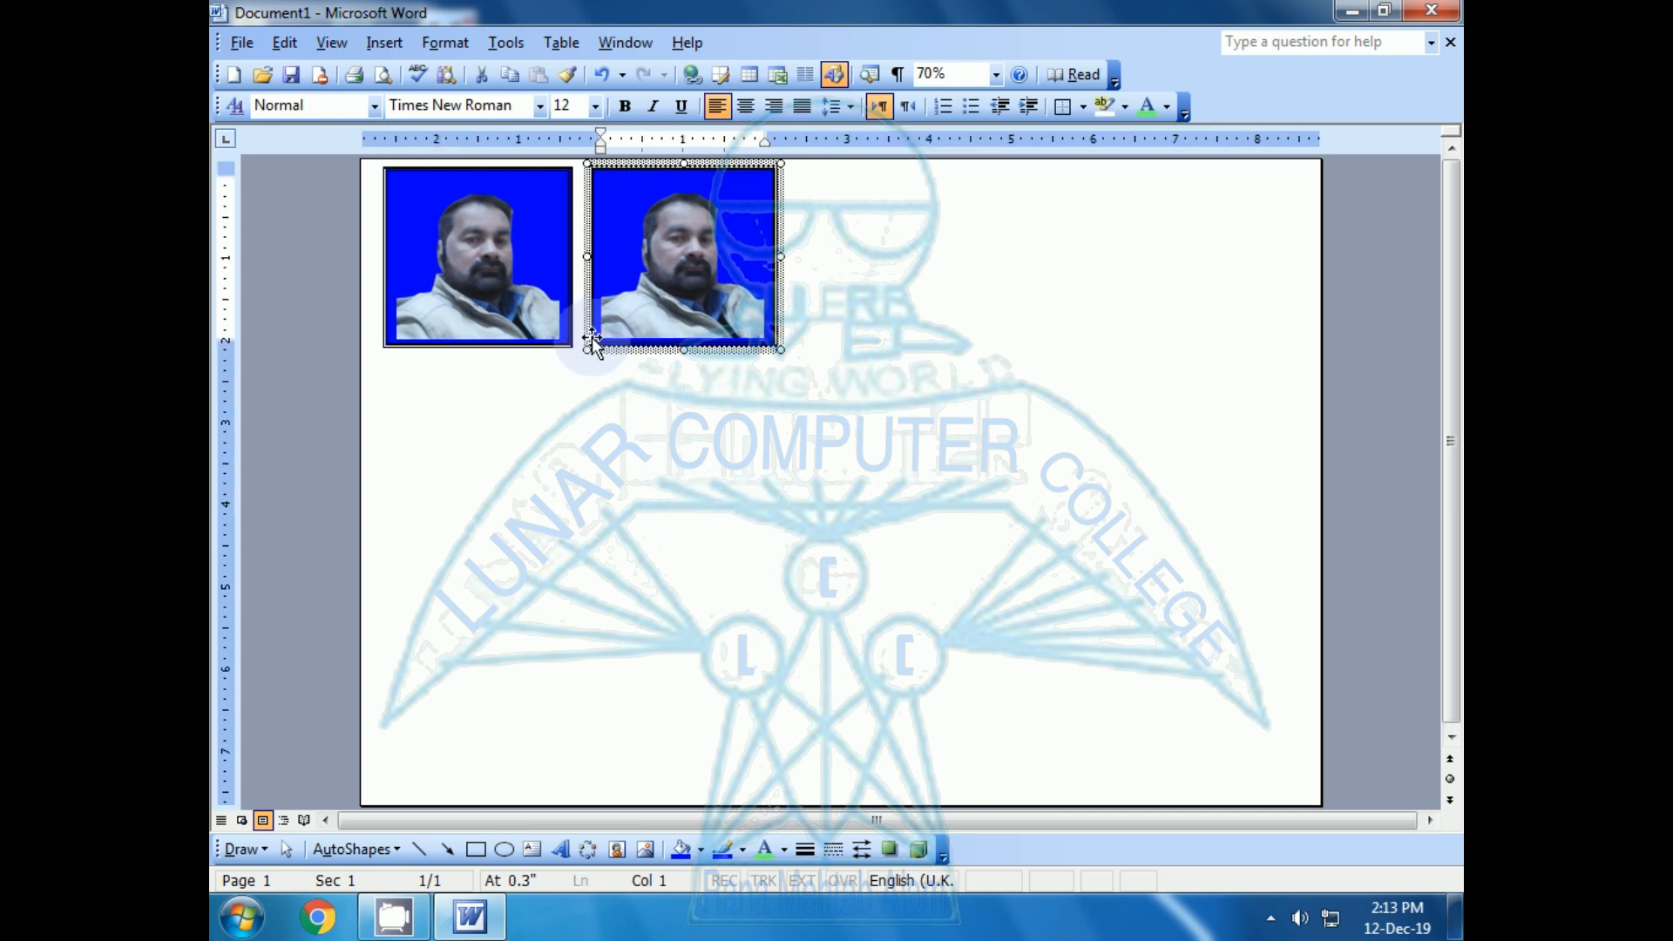
{"action": "key", "text": "ctrl+d"}
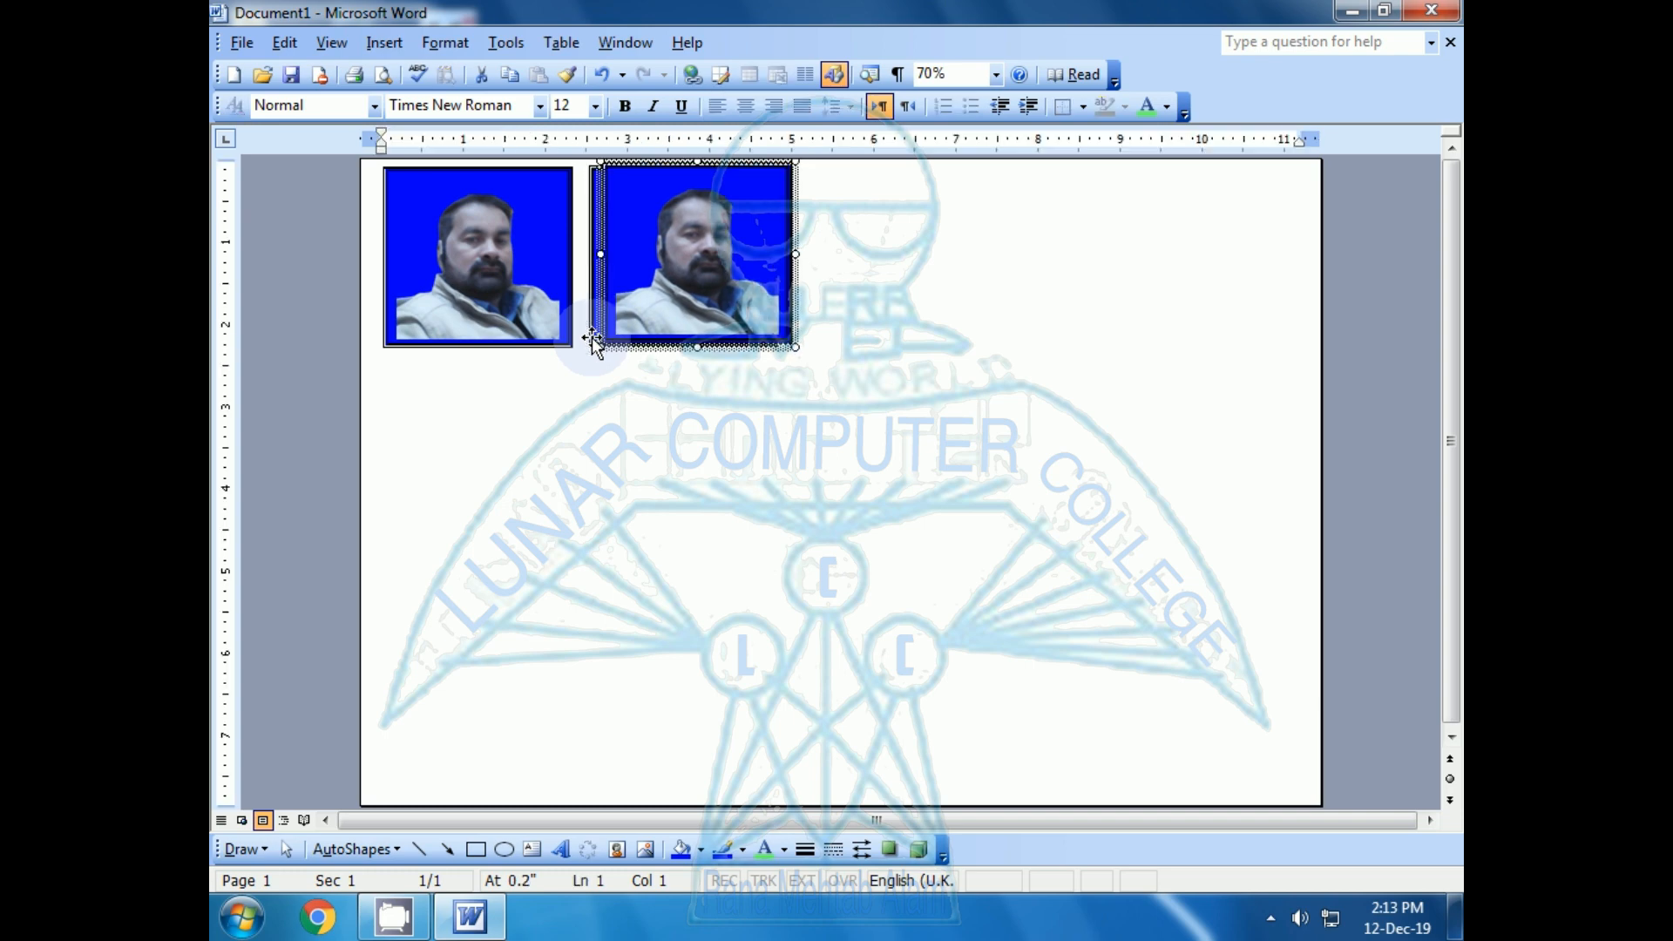
{"action": "key", "text": "Right"}
{"action": "key", "text": "Right"}
{"action": "key", "text": "Right"}
{"action": "key", "text": "Right"}
{"action": "key", "text": "Right"}
{"action": "key", "text": "Right"}
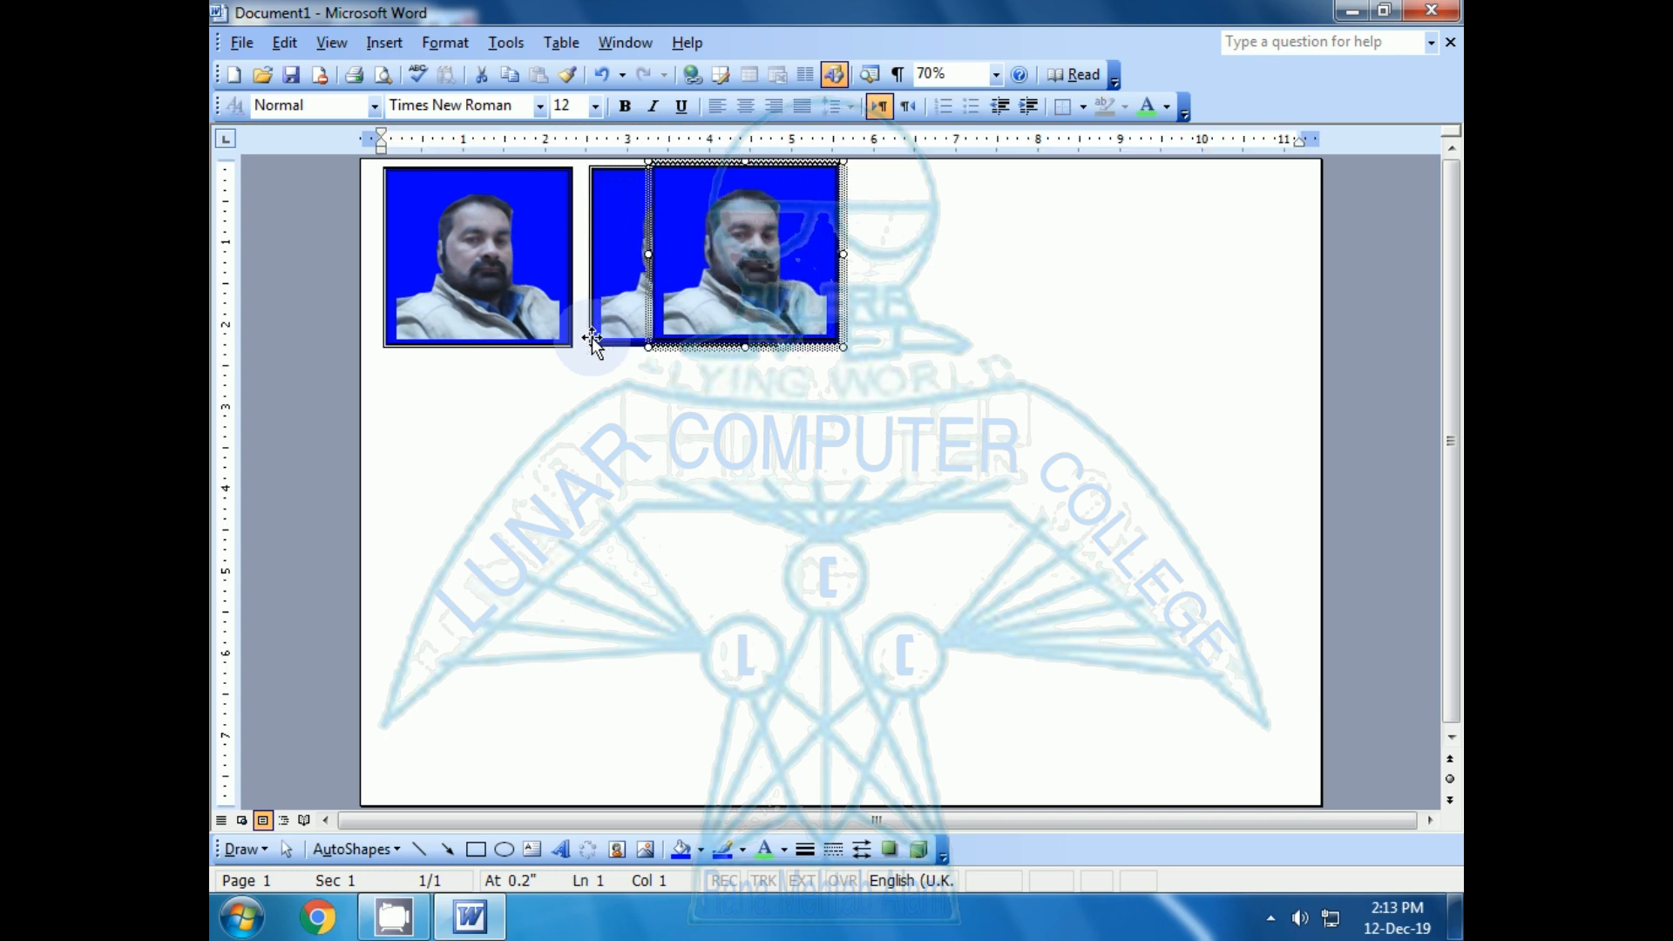
{"action": "key", "text": "Right"}
{"action": "key", "text": "Right"}
{"action": "key", "text": "Right"}
{"action": "key", "text": "Right"}
{"action": "key", "text": "Right"}
{"action": "key", "text": "Right"}
{"action": "key", "text": "Right"}
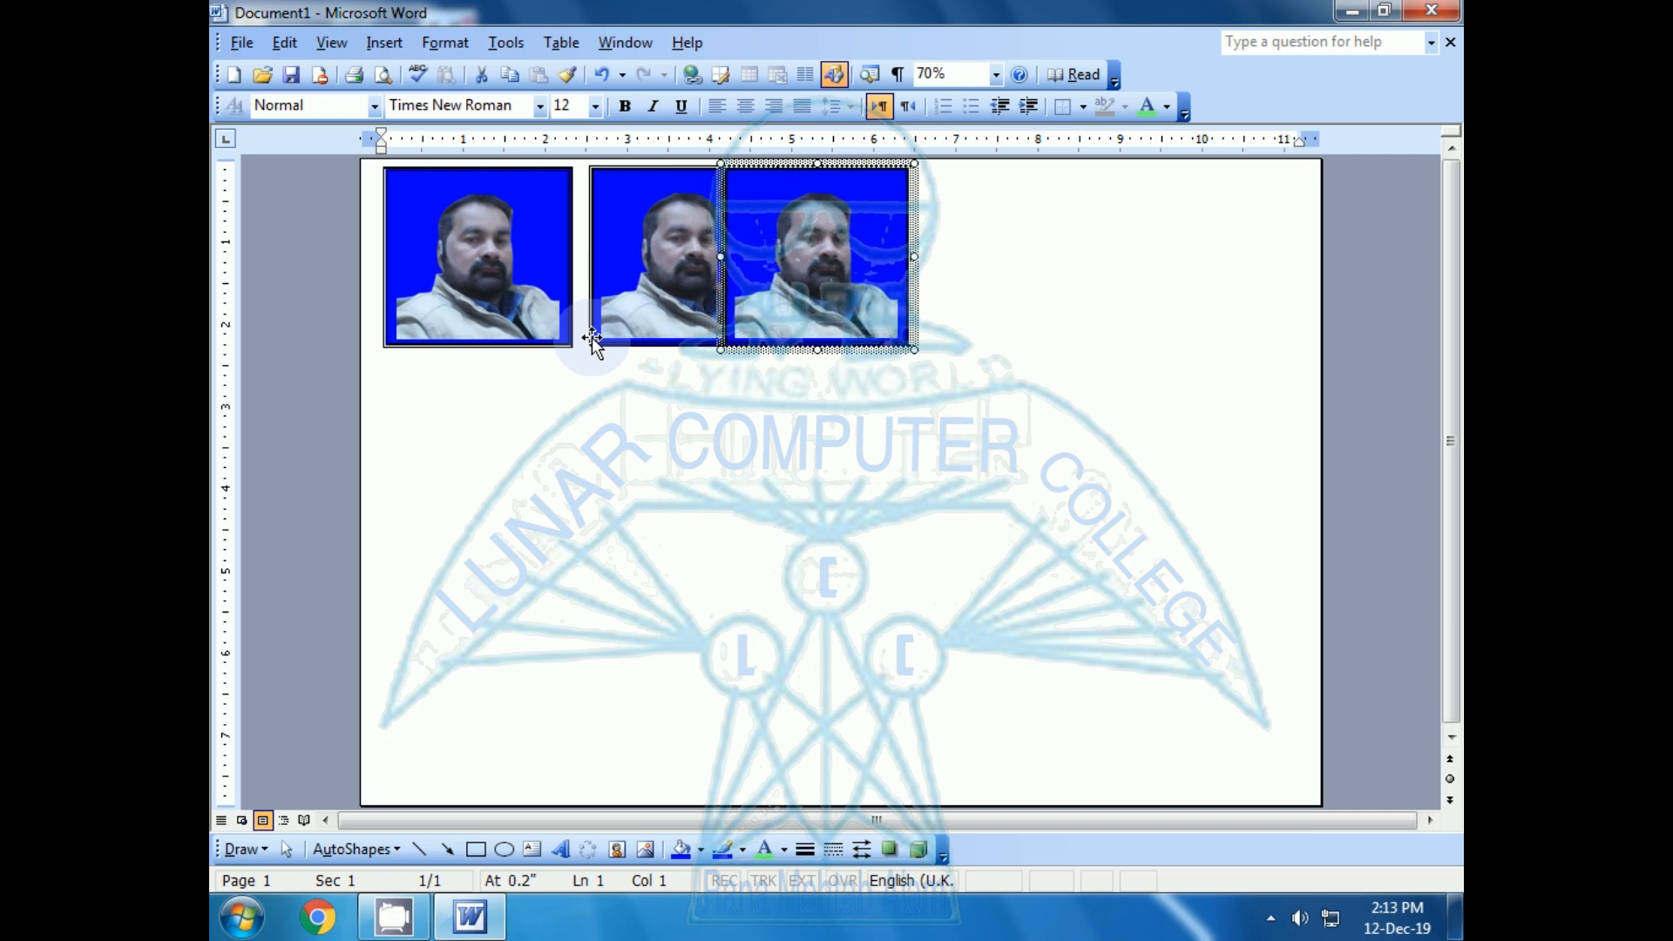
{"action": "key", "text": "Right"}
{"action": "key", "text": "Right"}
{"action": "key", "text": "Right"}
{"action": "key", "text": "Right"}
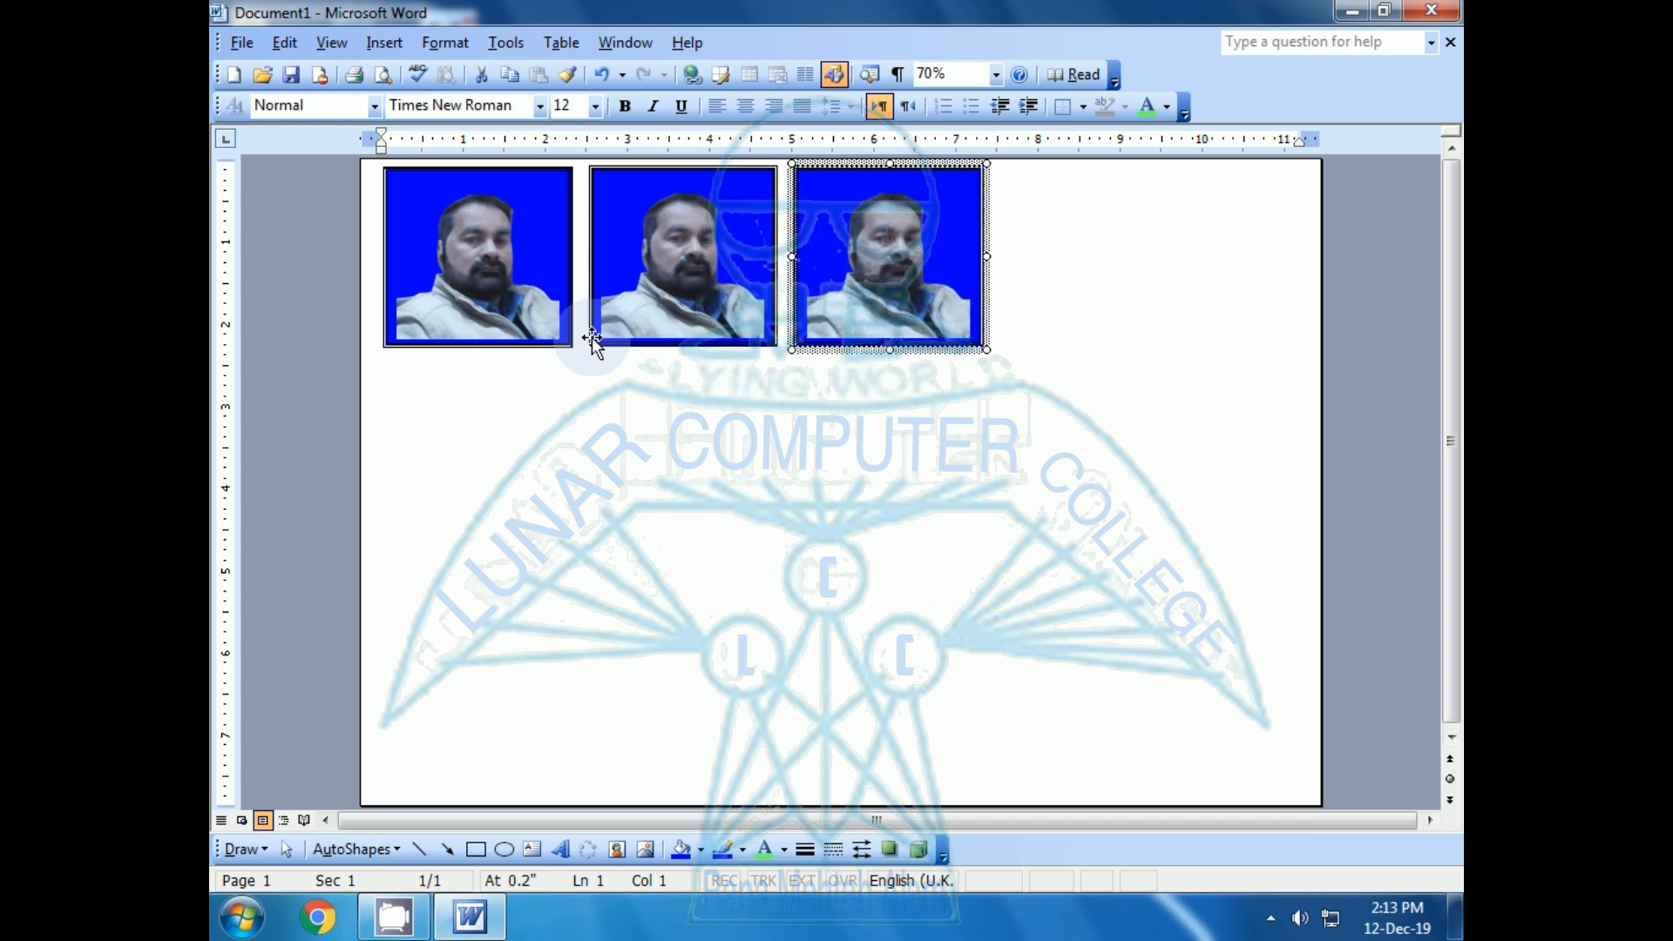
{"action": "key", "text": "Right"}
{"action": "key", "text": "ctrl+Left"}
{"action": "key", "text": "Left"}
{"action": "key", "text": "Right"}
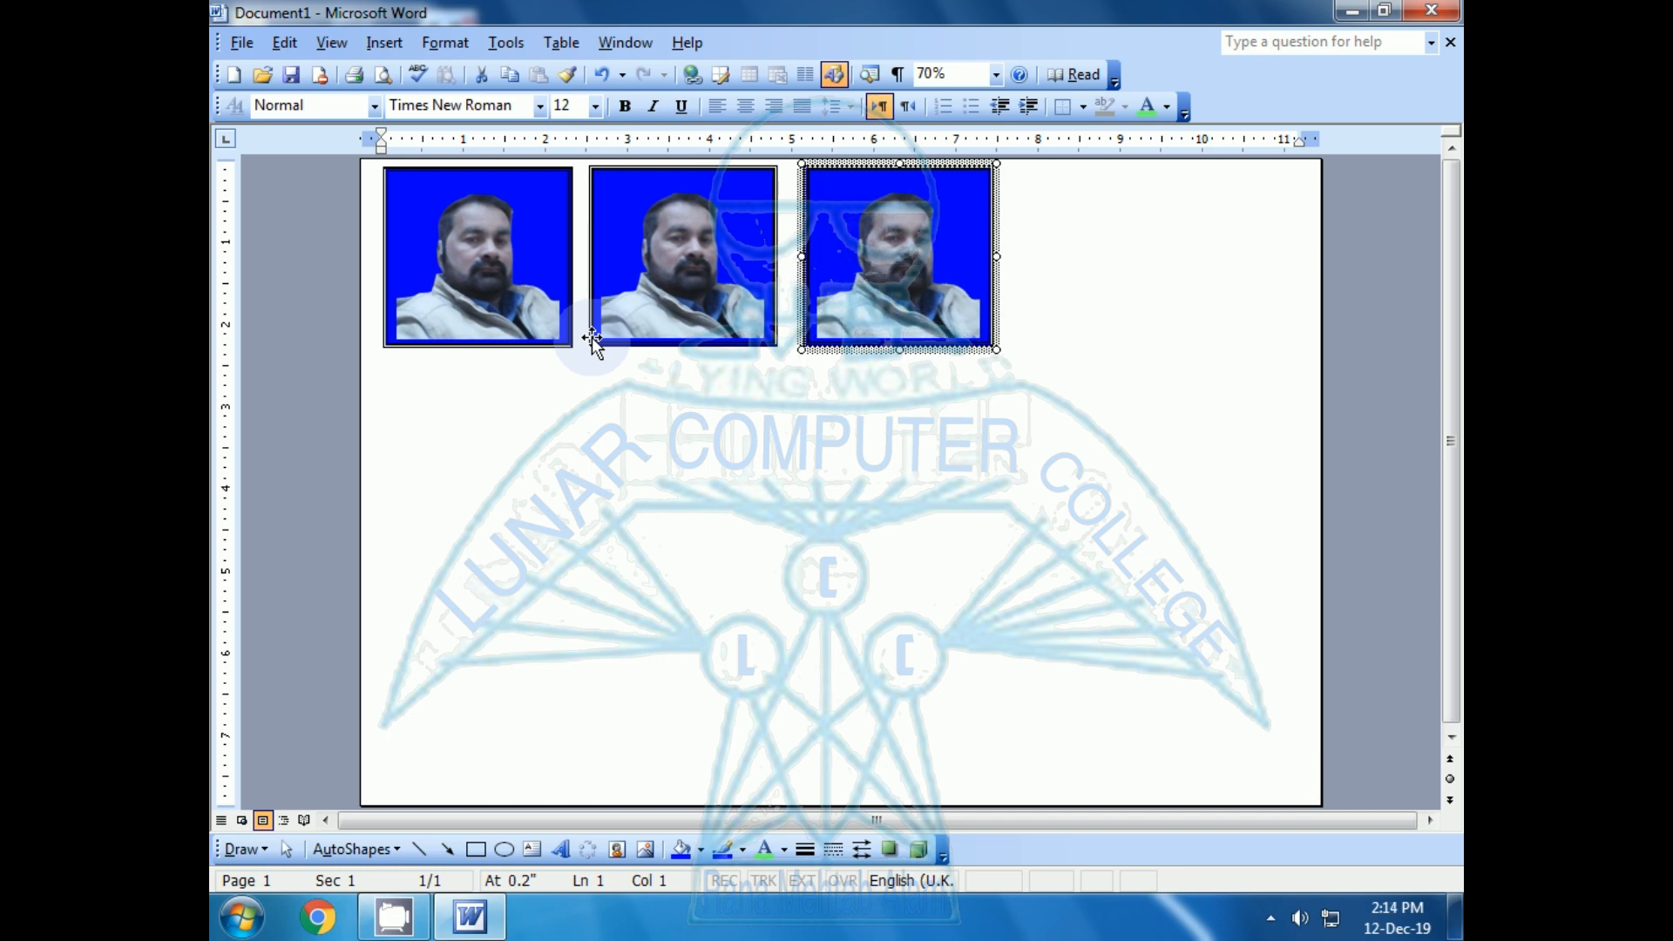
{"action": "left_click", "coordinate": [858, 477]}
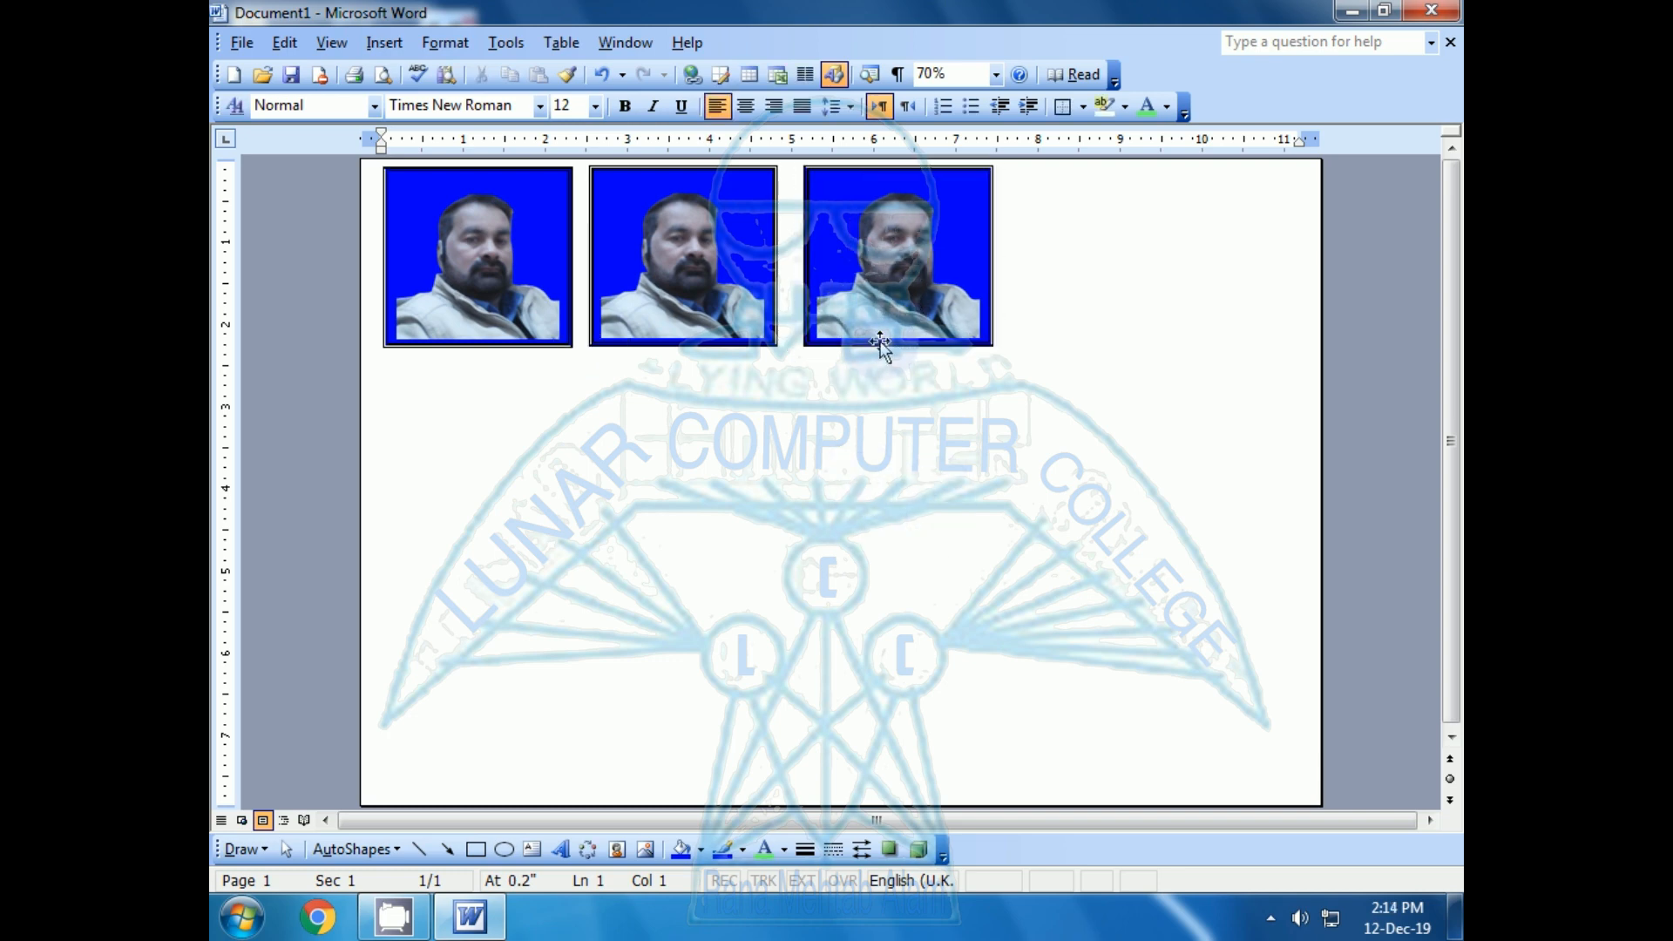
Duplicate the third picture square and place the copy level with it as the fourth in the row, leaving a wider gap.
{"action": "left_click", "coordinate": [880, 341]}
{"action": "key", "text": "Right"}
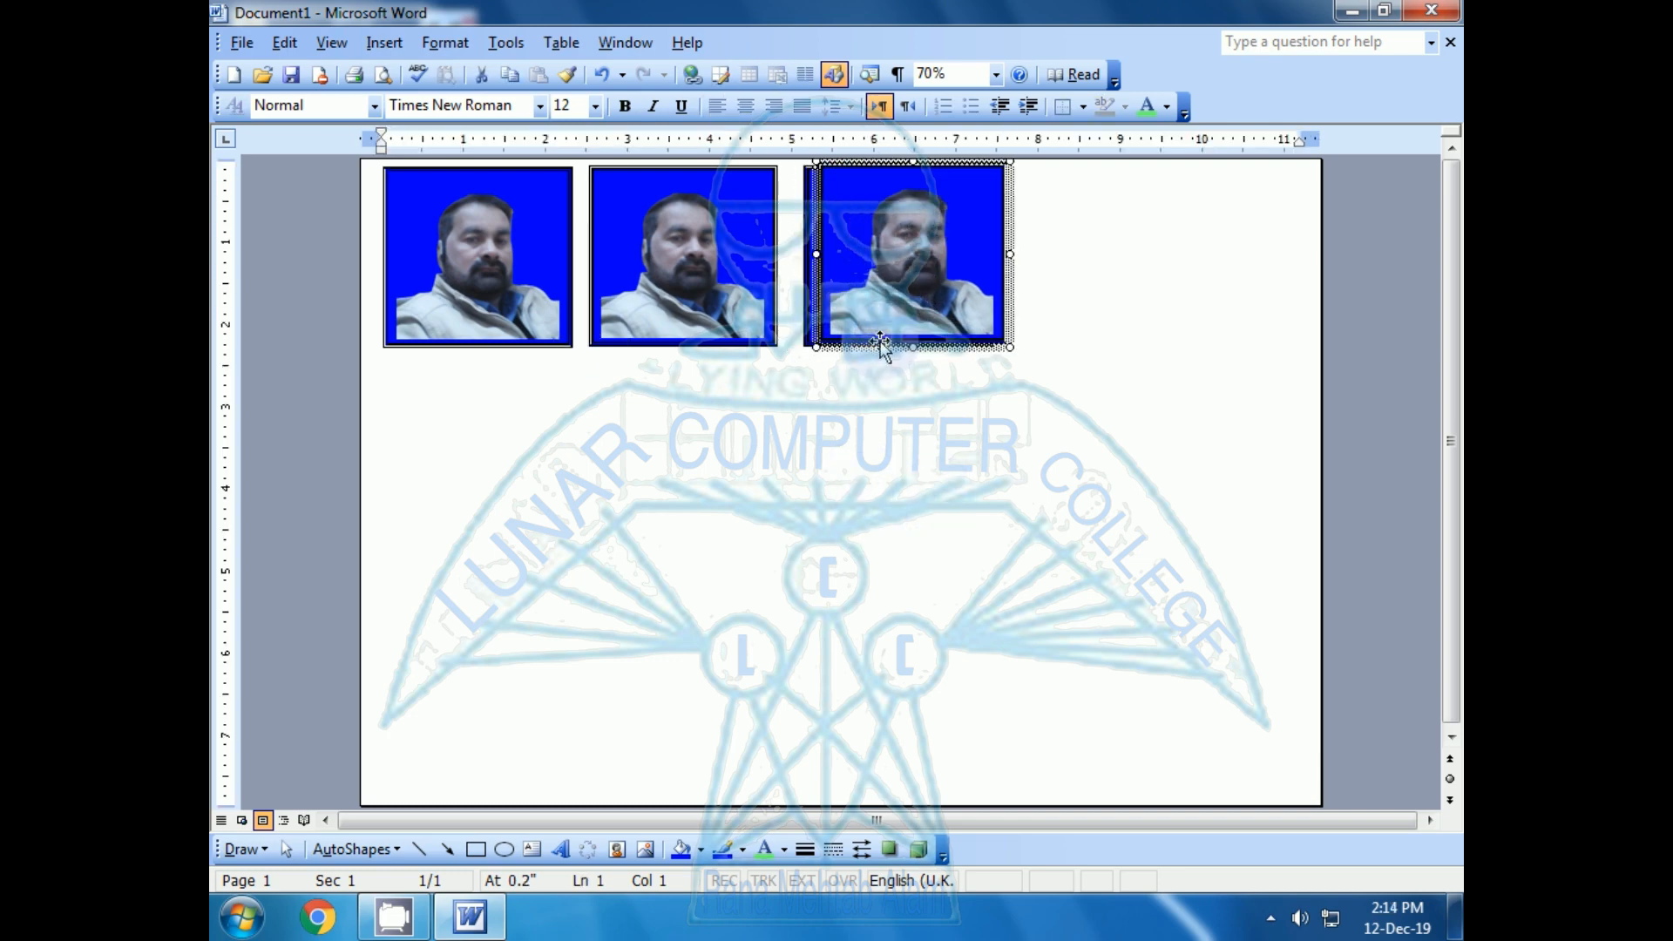
{"action": "key", "text": "Right"}
{"action": "key", "text": "Right"}
{"action": "key", "text": "Right"}
{"action": "key", "text": "Right"}
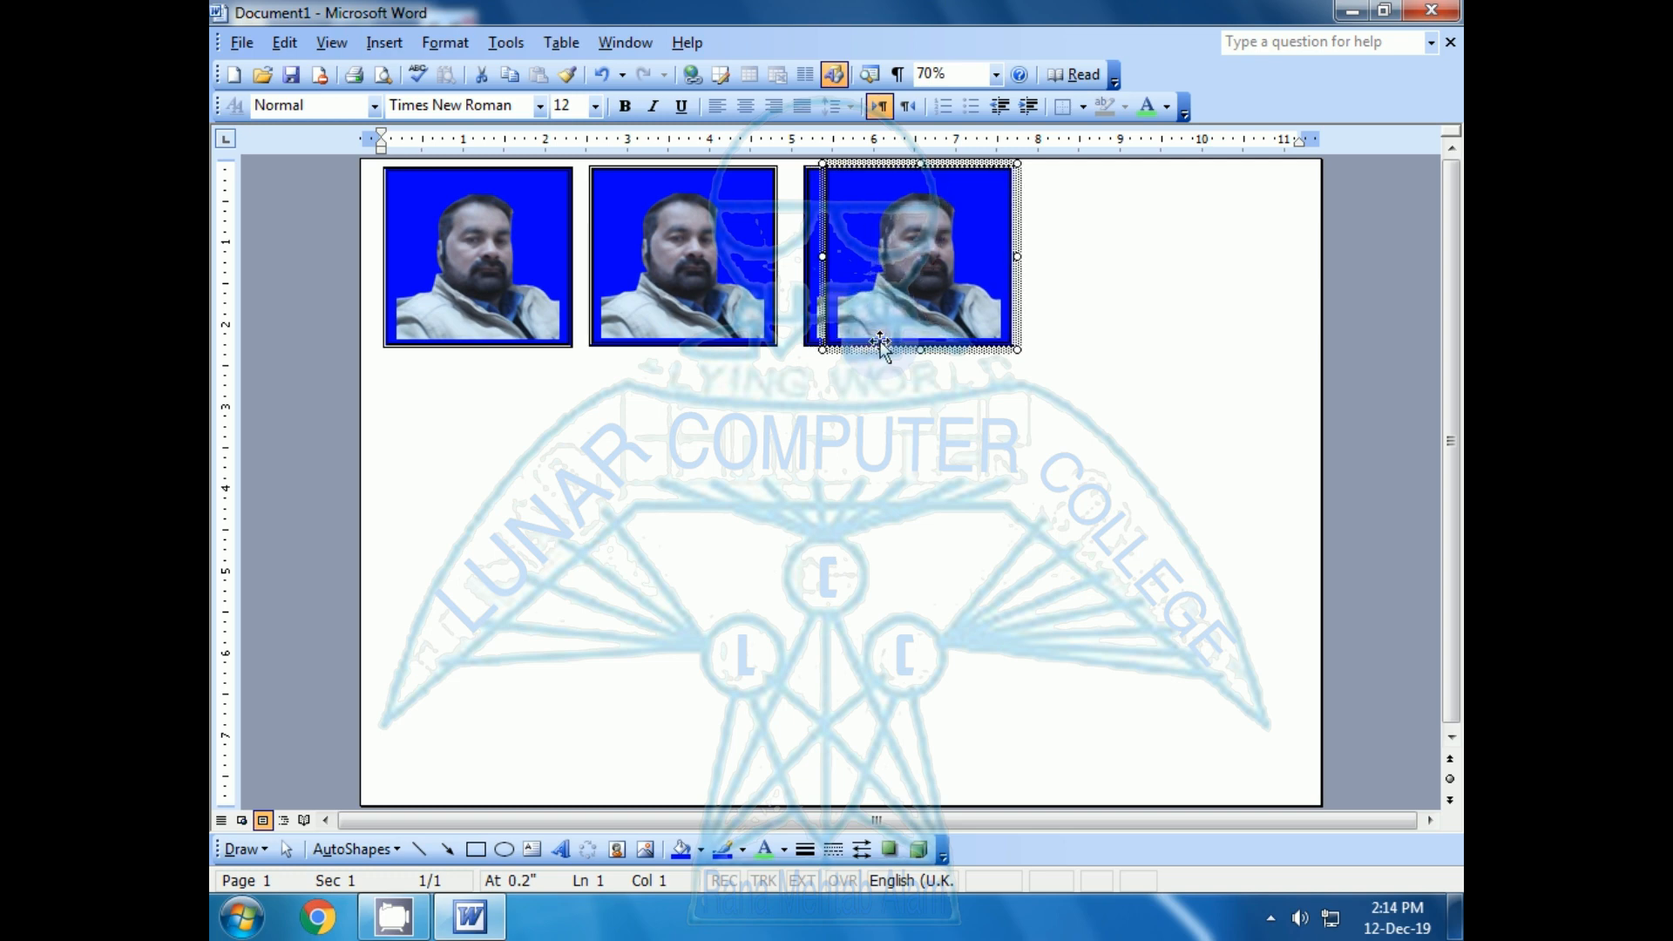
{"action": "key", "text": "Right"}
{"action": "key", "text": "Right"}
{"action": "key", "text": "Right"}
{"action": "key", "text": "Right"}
{"action": "key", "text": "Right"}
{"action": "key", "text": "Right"}
{"action": "key", "text": "Right"}
{"action": "key", "text": "Right"}
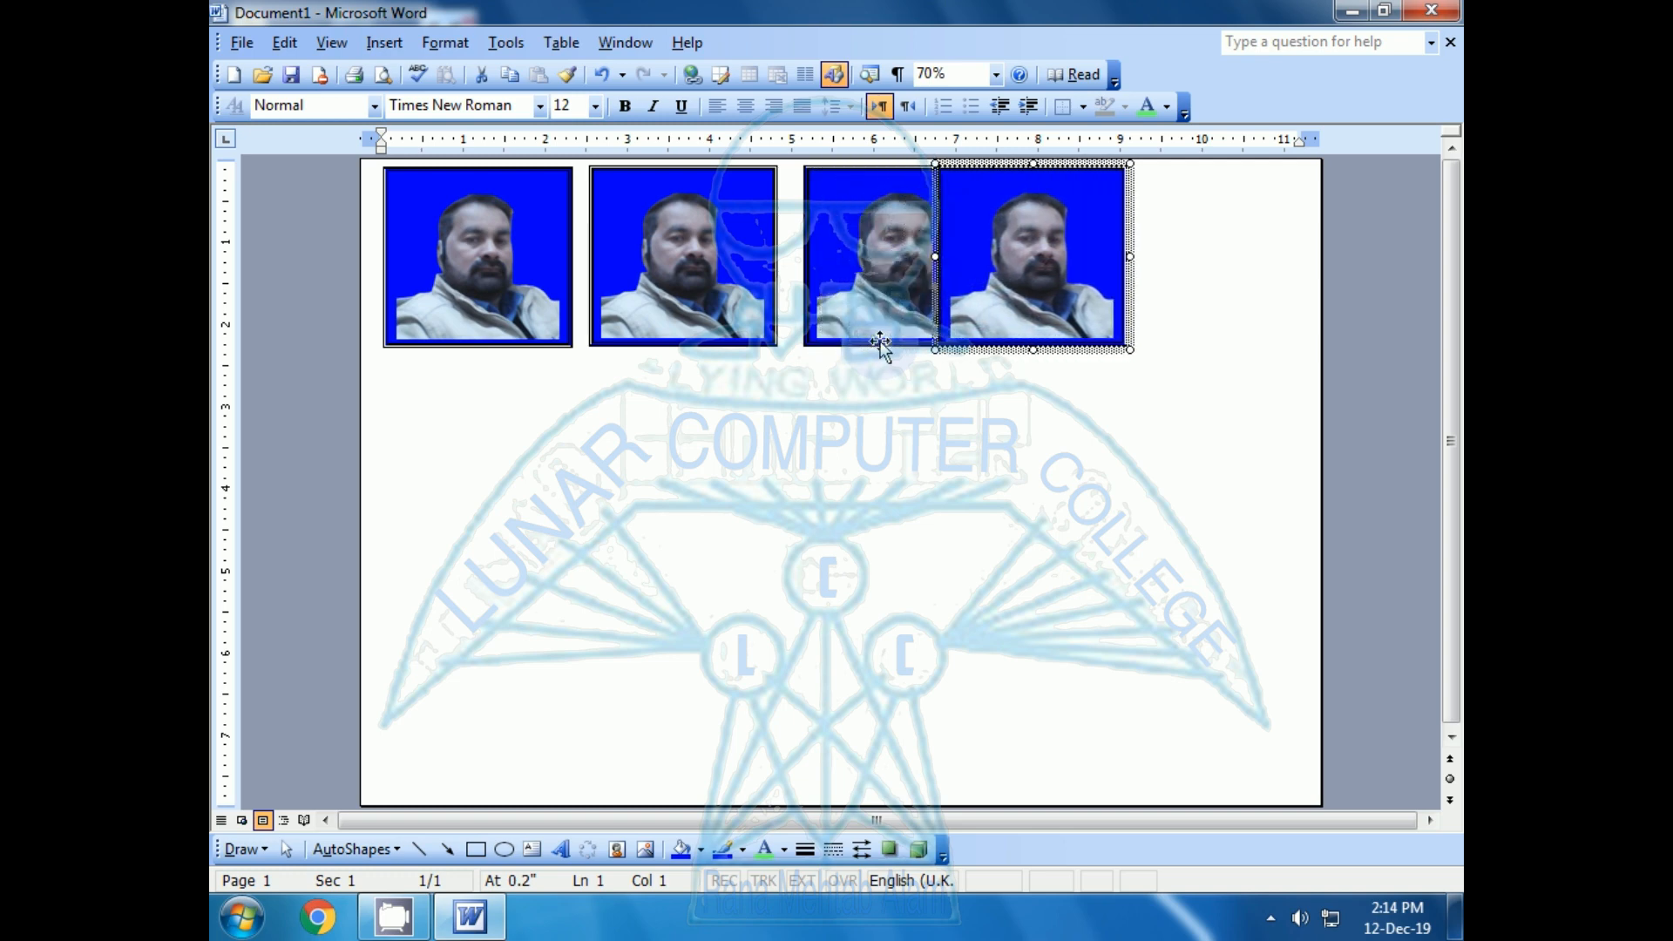
{"action": "key", "text": "Right"}
{"action": "key", "text": "Right"}
{"action": "key", "text": "Right"}
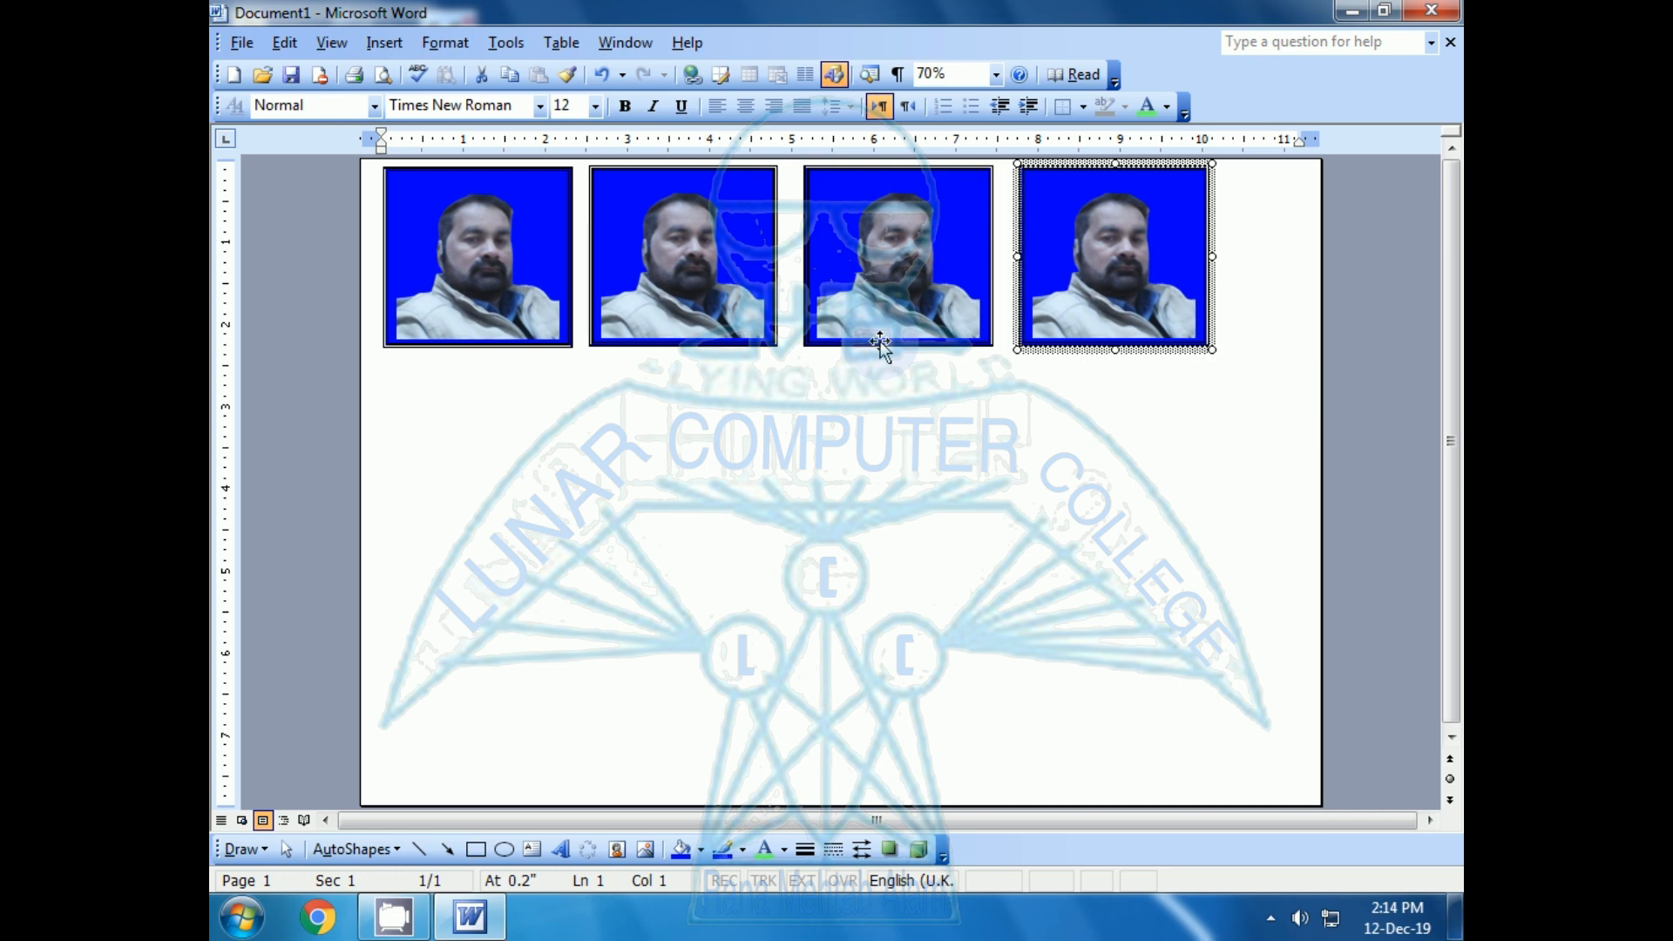
{"action": "key", "text": "Right"}
{"action": "key", "text": "Right"}
{"action": "key", "text": "Right"}
{"action": "key", "text": "Right"}
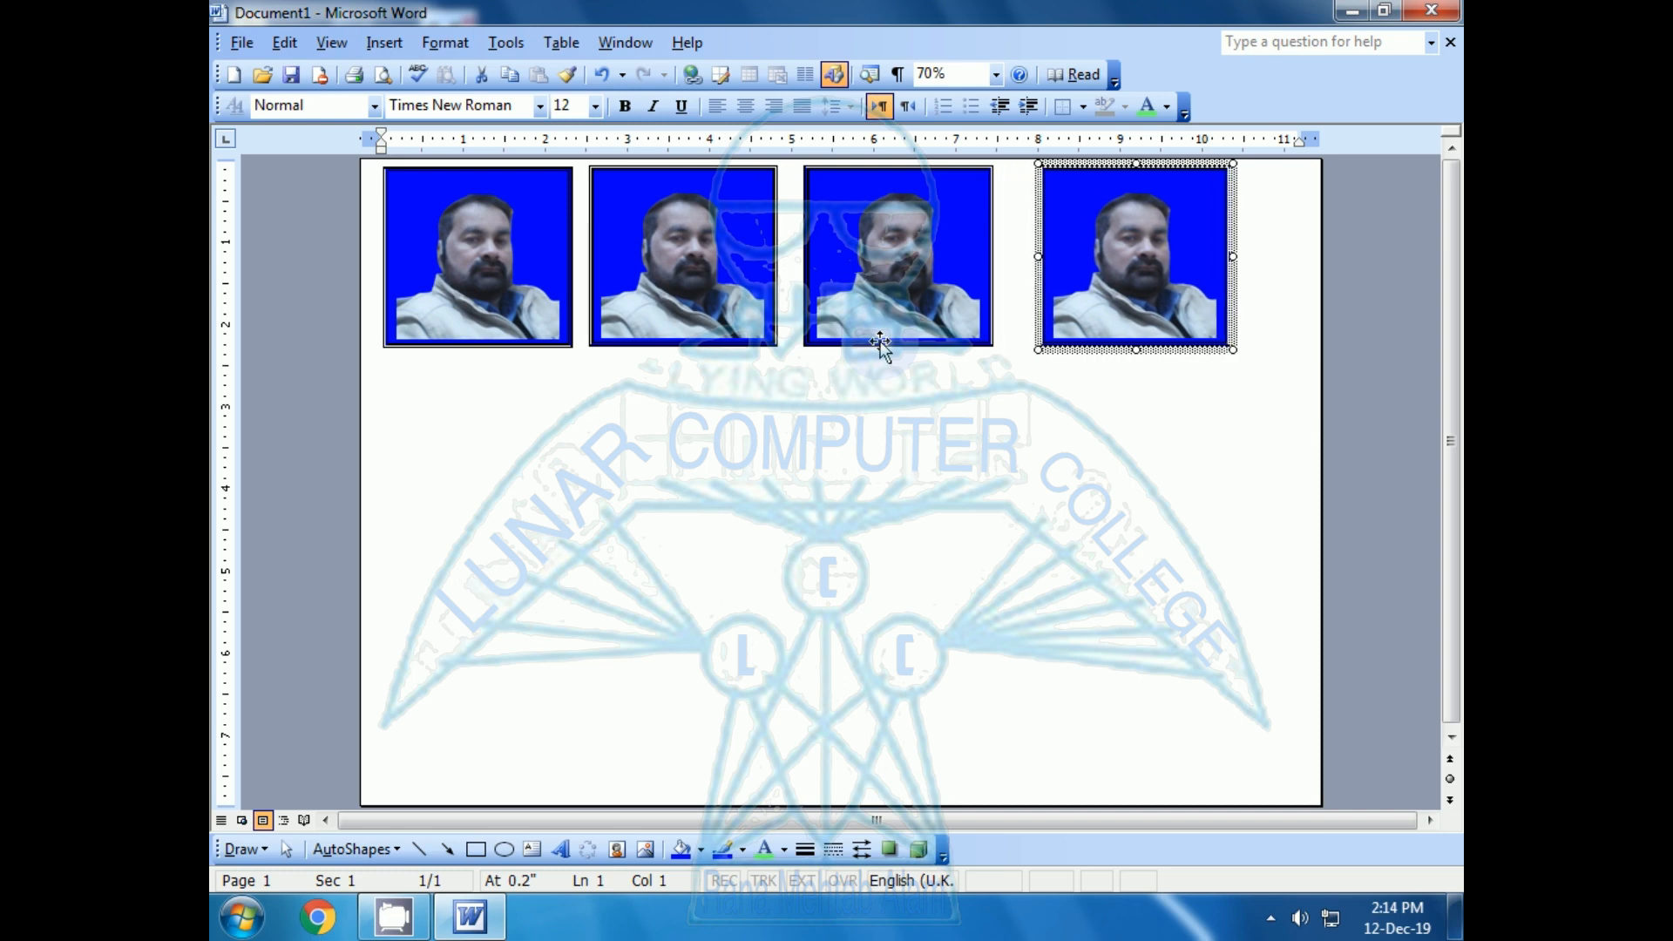
{"action": "key", "text": "Left"}
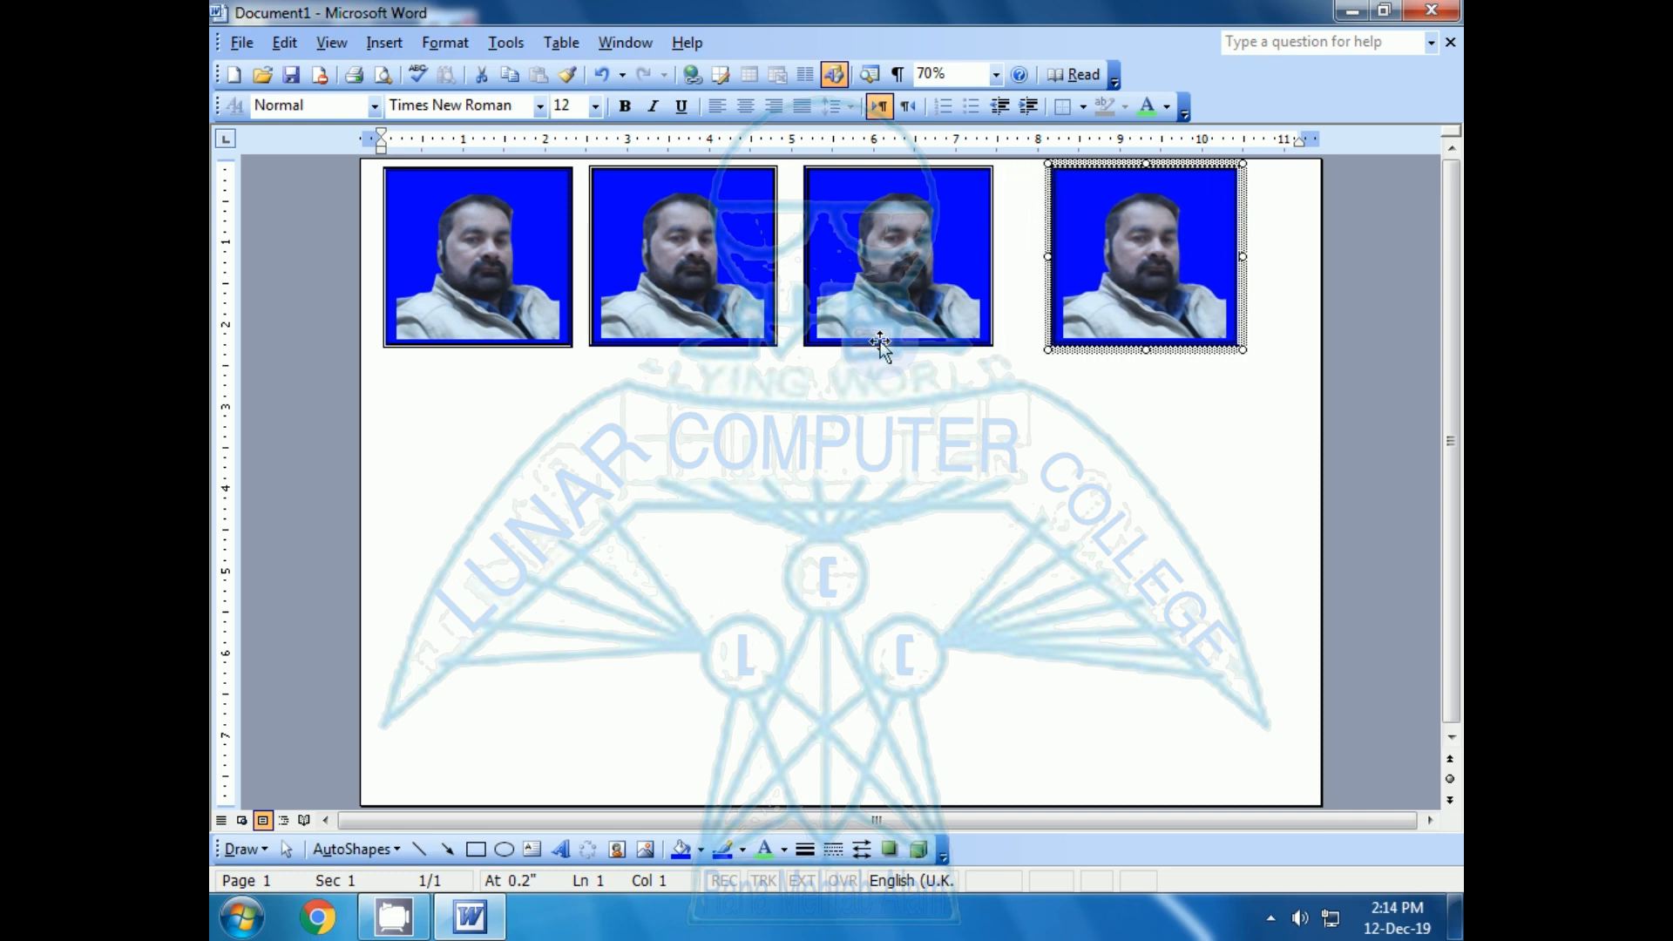
{"action": "key", "text": "Right"}
{"action": "key", "text": "Right"}
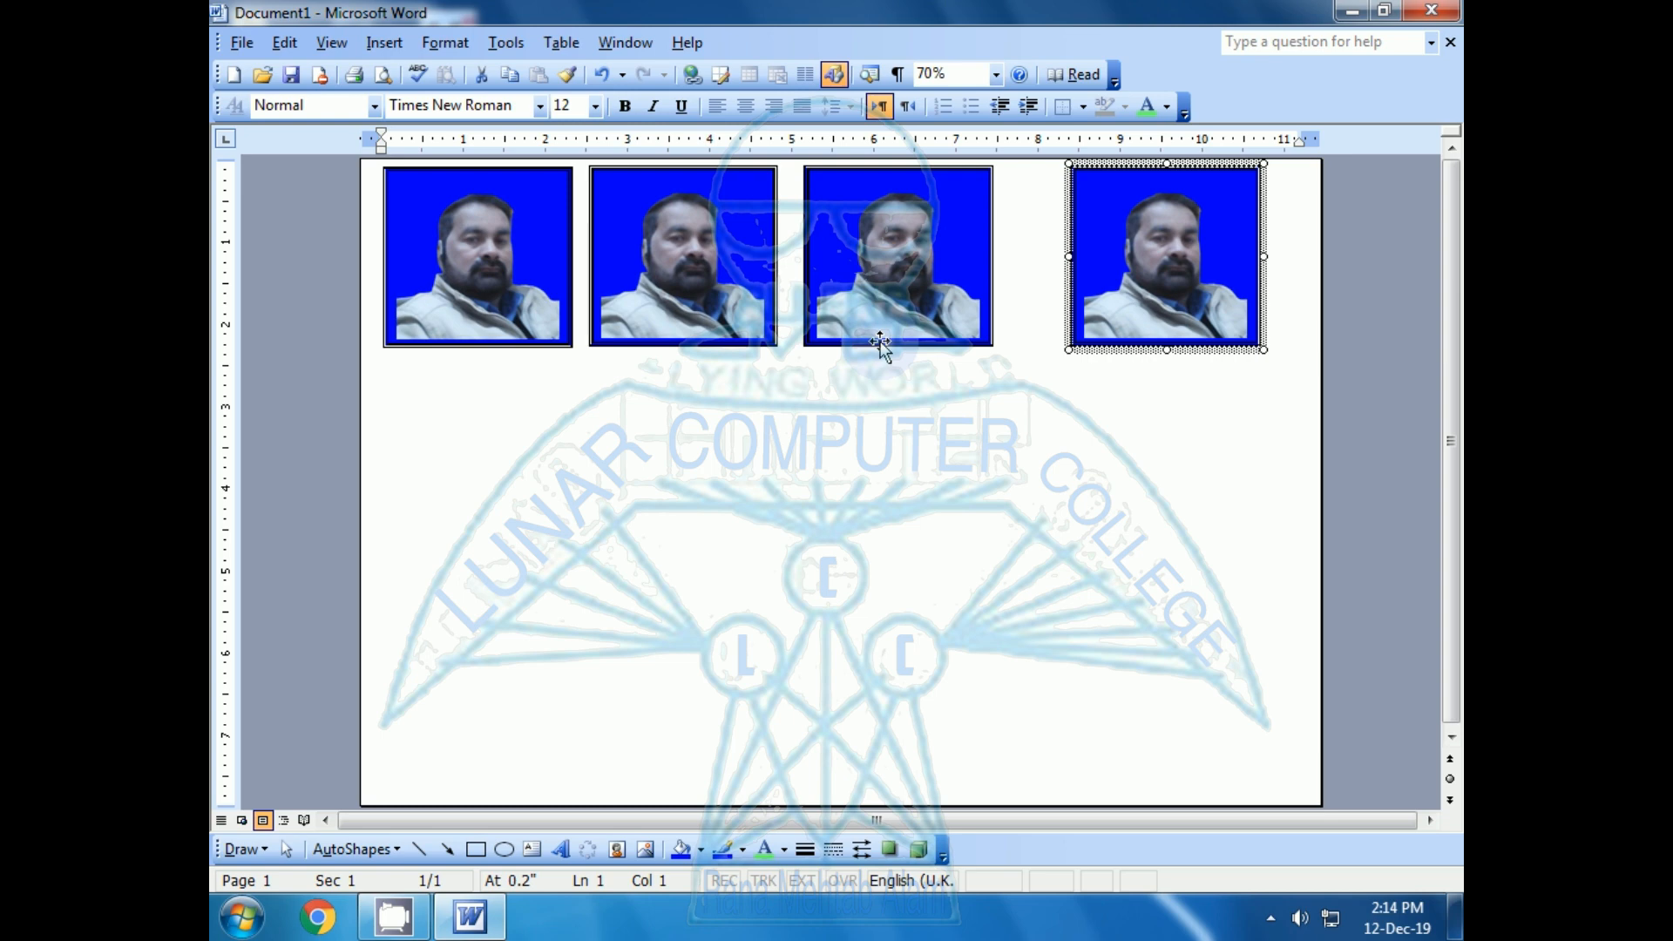
Shift the third and then the second picture square to the right so the four squares are evenly spaced in the row.
{"action": "left_click", "coordinate": [880, 345]}
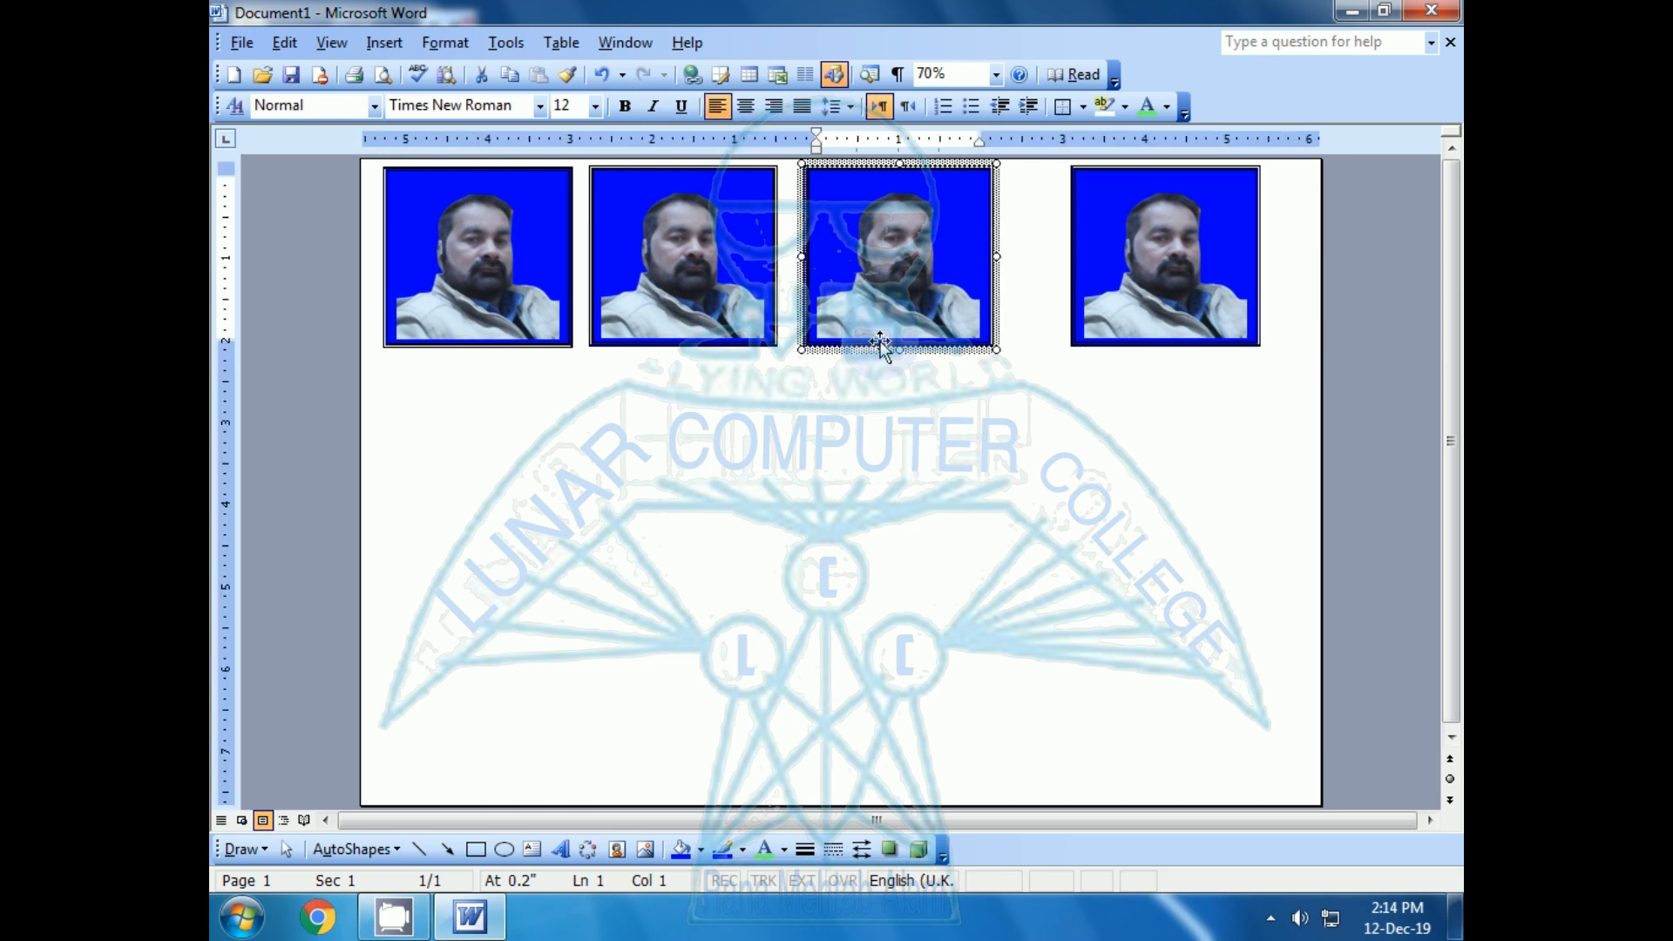
{"action": "key", "text": "Right"}
{"action": "key", "text": "Right"}
{"action": "key", "text": "Right"}
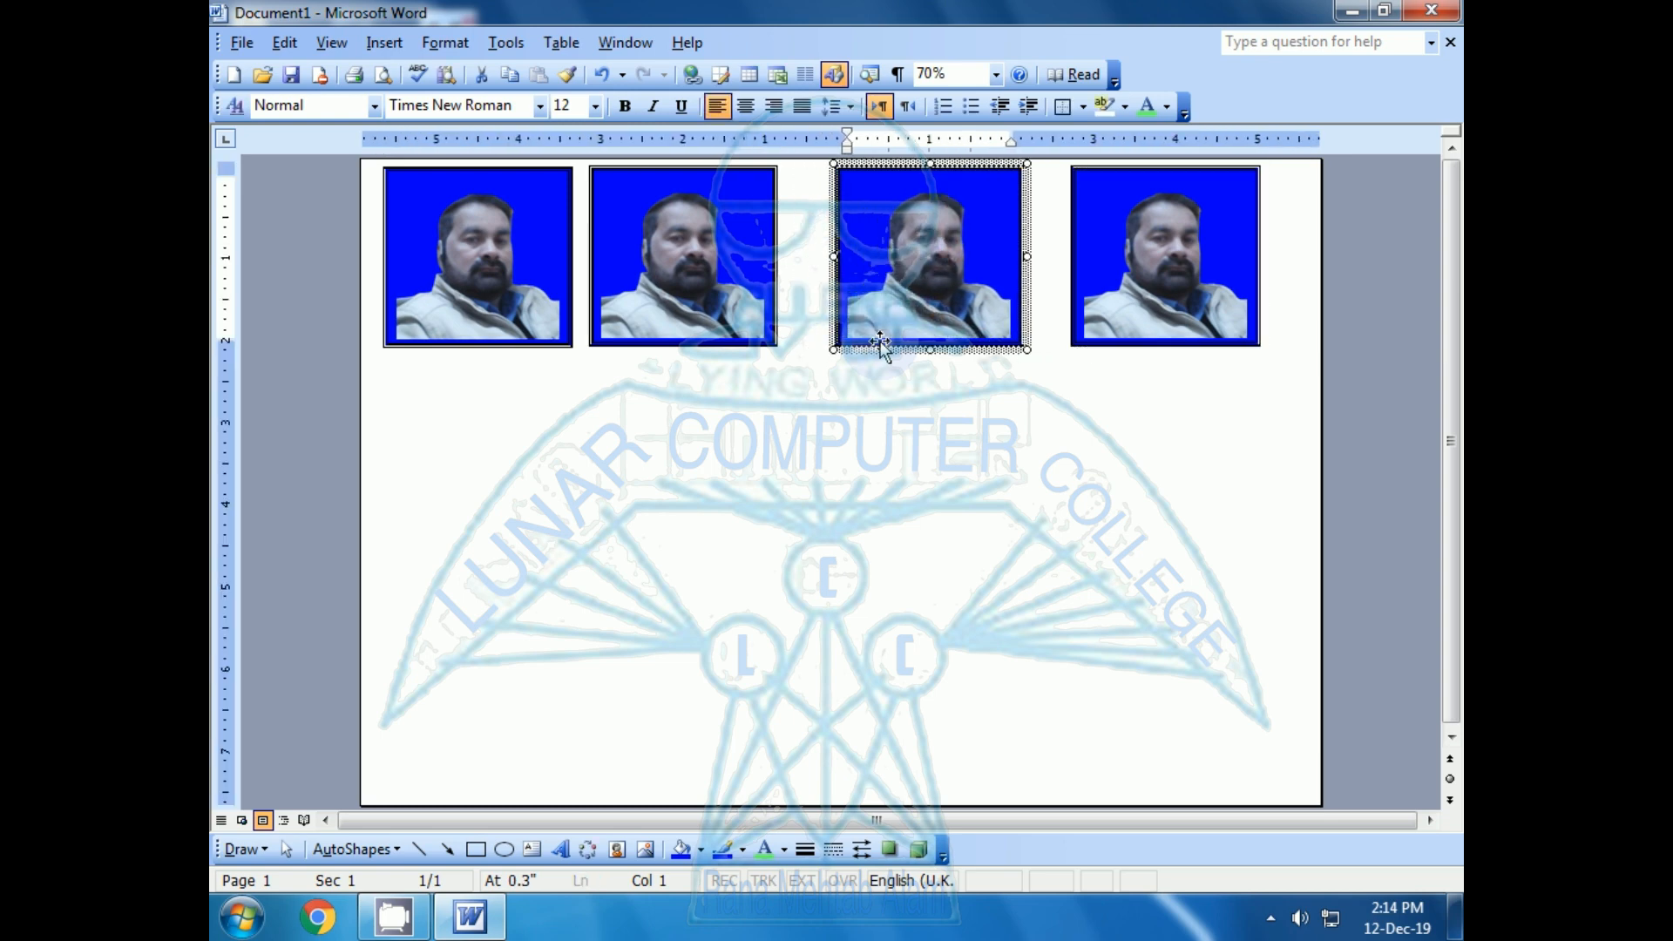
{"action": "key", "text": "Right"}
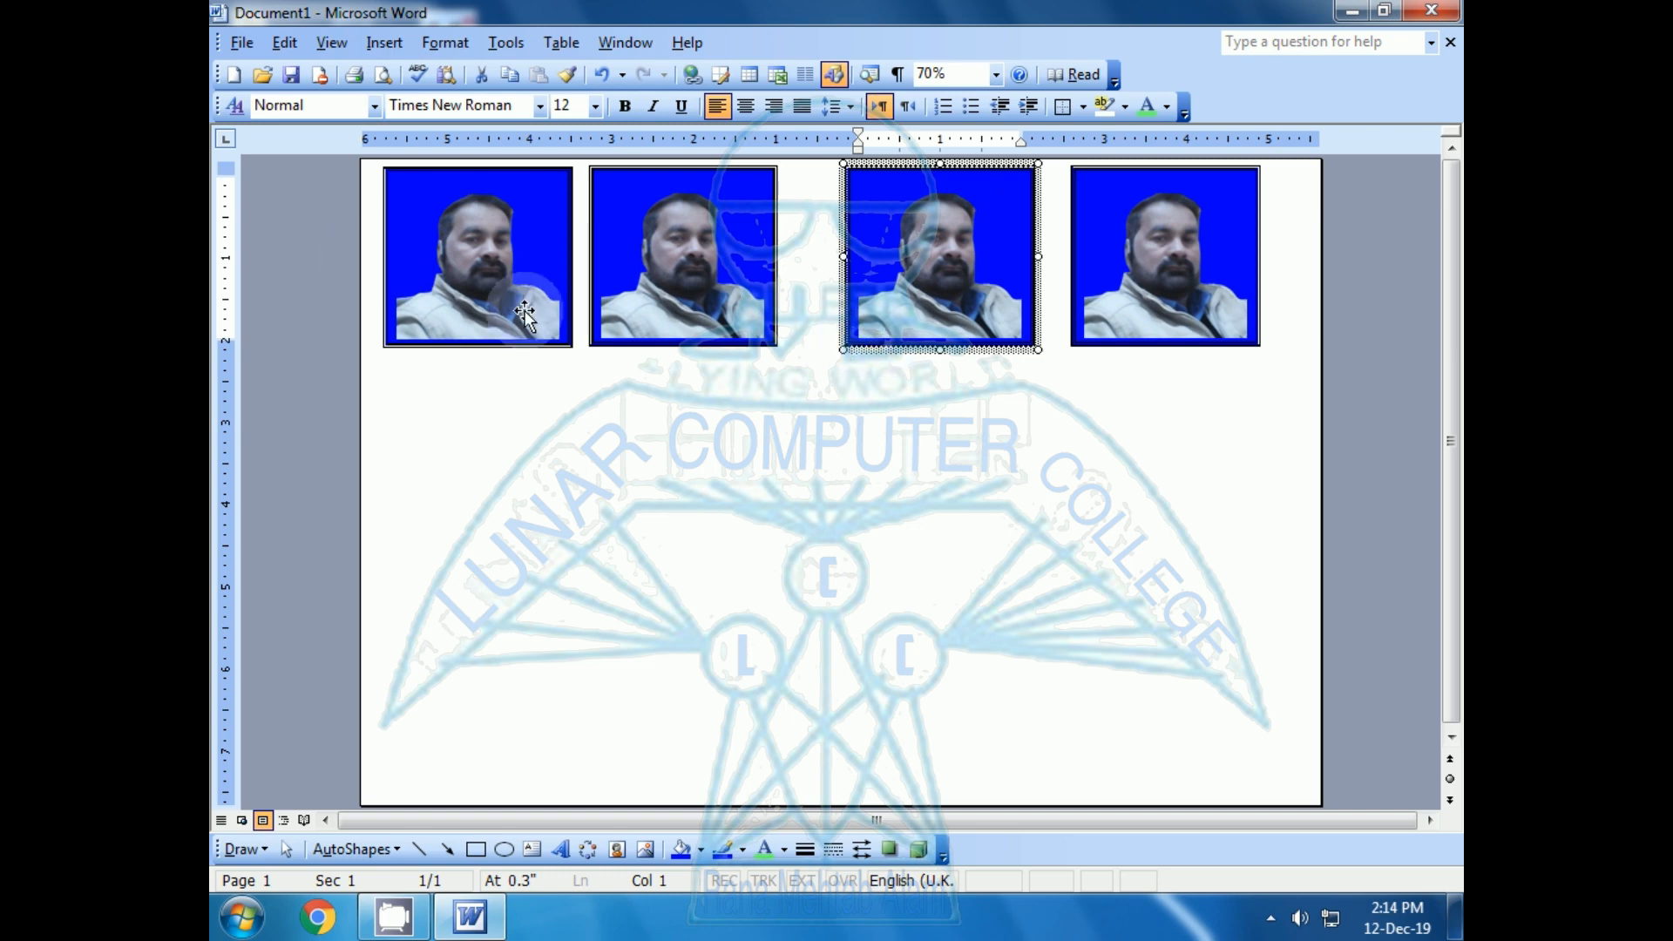
{"action": "left_click", "coordinate": [650, 342]}
{"action": "key", "text": "Right"}
{"action": "key", "text": "Right"}
{"action": "key", "text": "Right"}
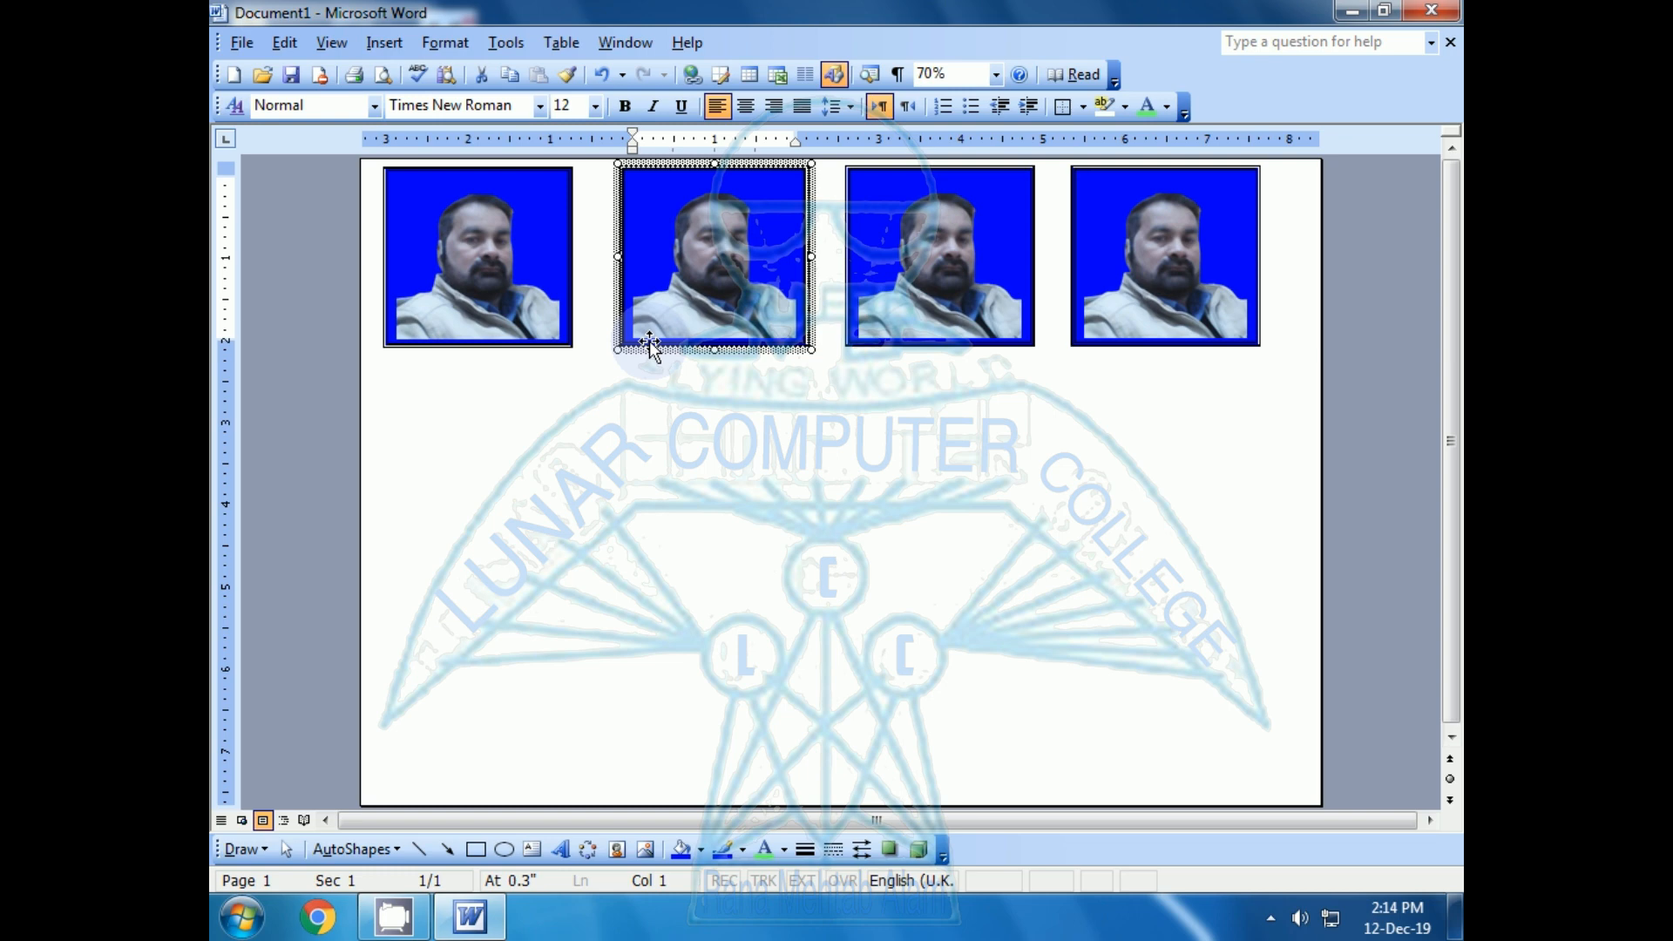
{"action": "left_click", "coordinate": [956, 443]}
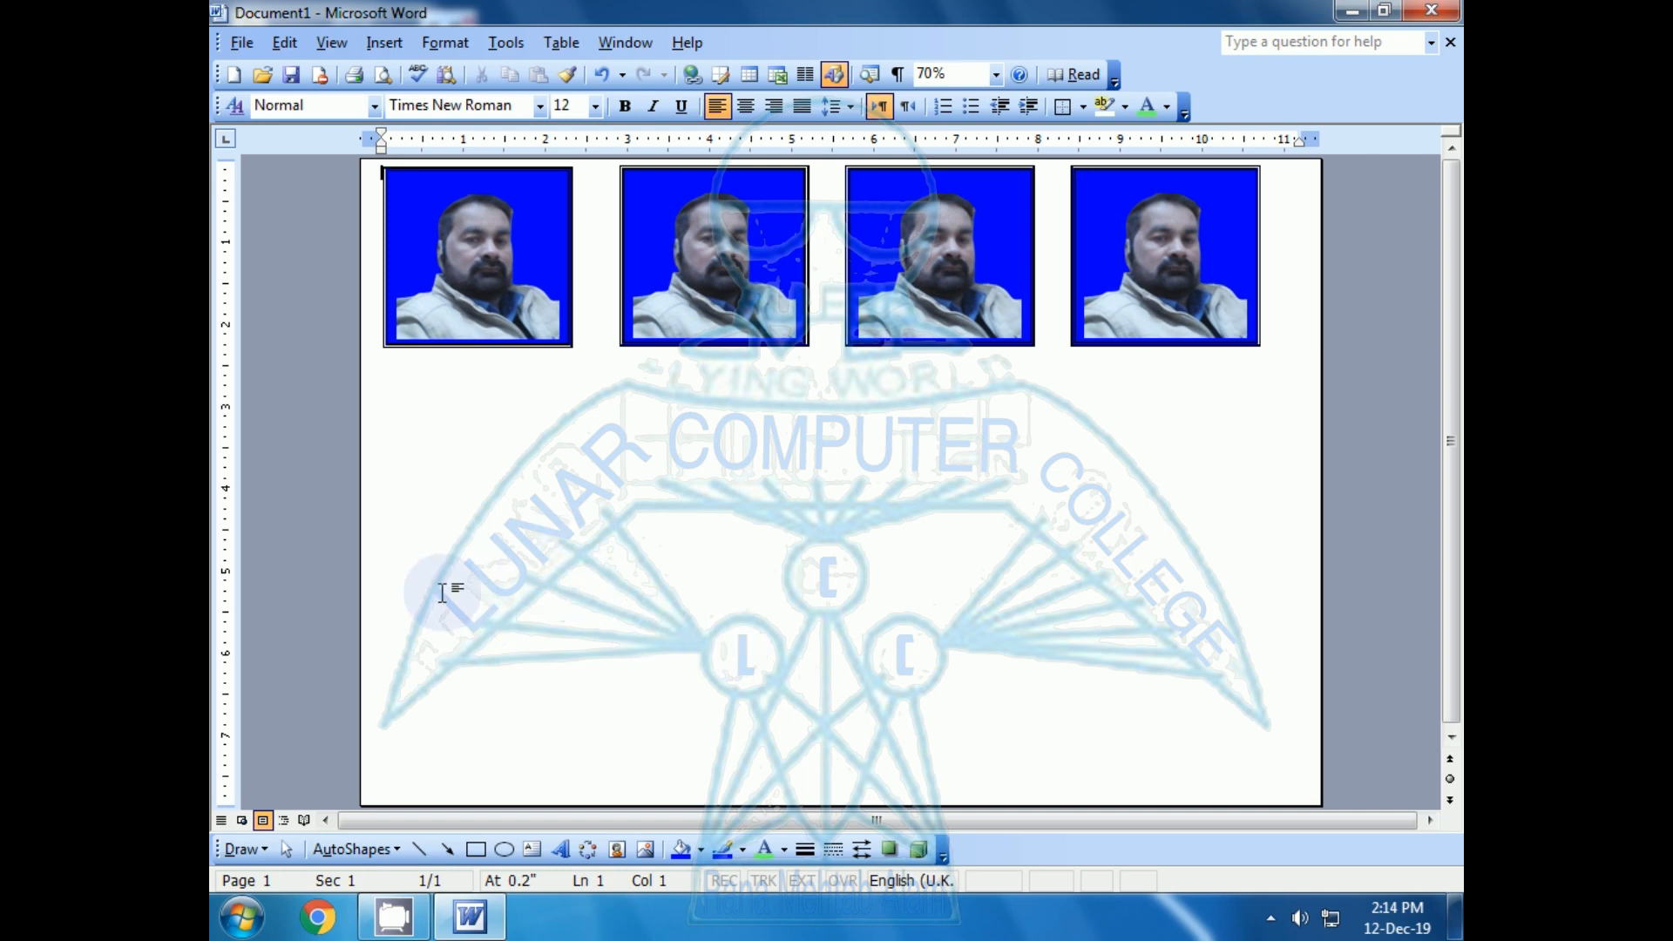
Select all four picture squares together, duplicate them, and align the copies directly below as a second row with a small gap.
{"action": "left_click", "coordinate": [287, 851]}
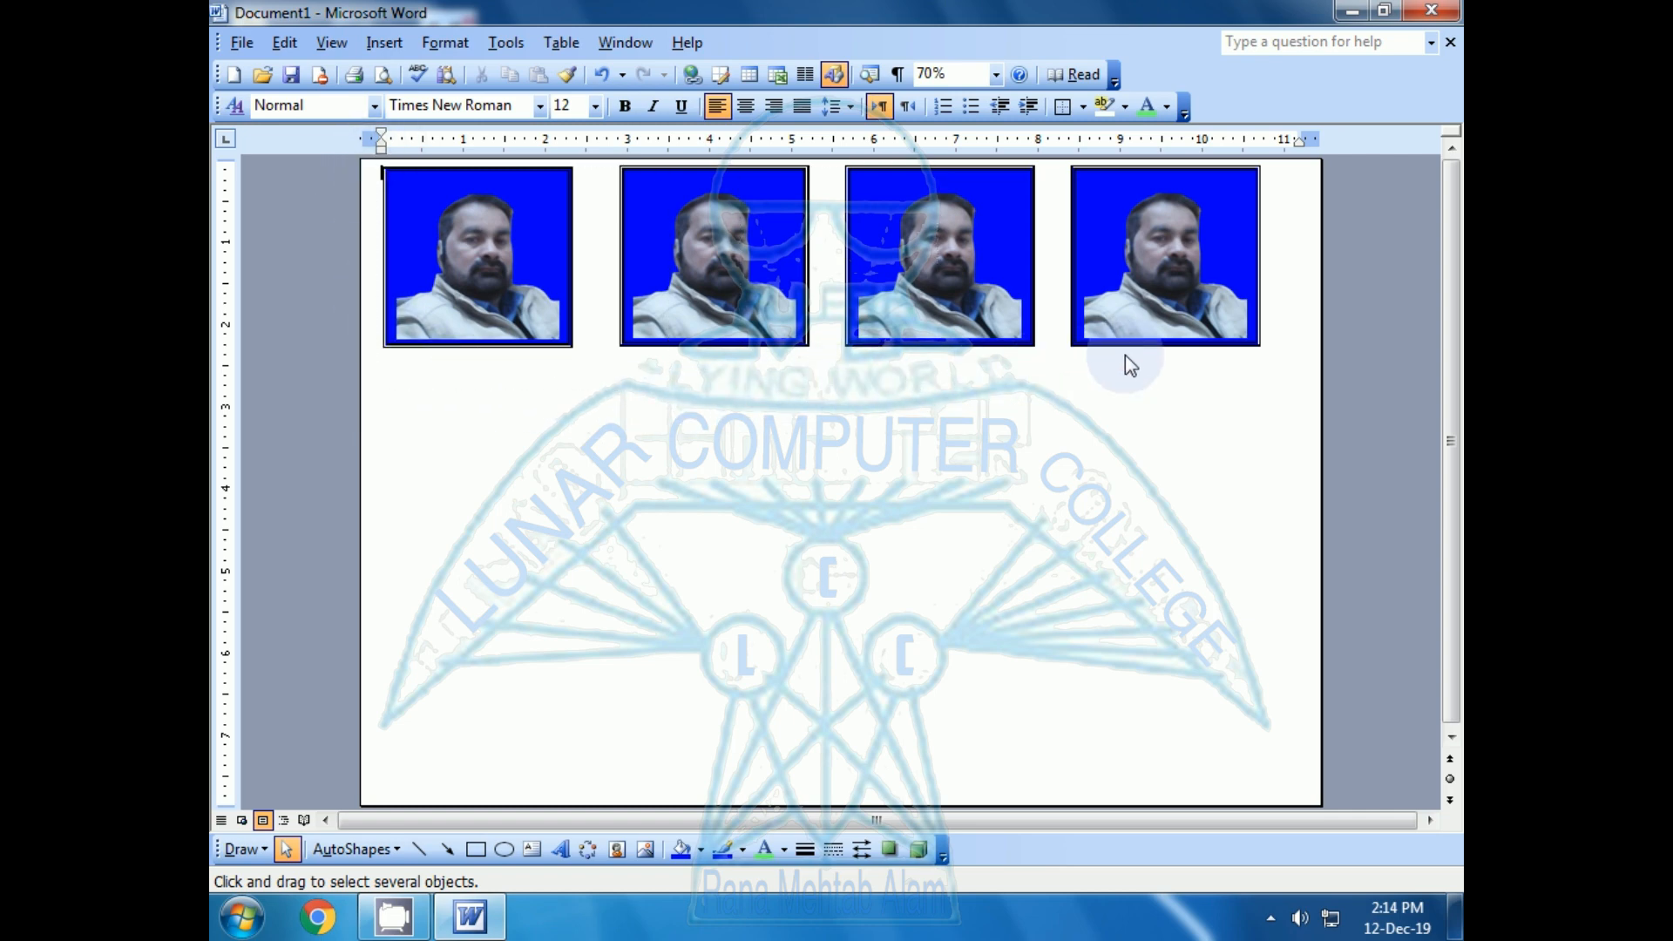
{"action": "left_click_drag", "start_coordinate": [1239, 353], "coordinate": [1286, 373]}
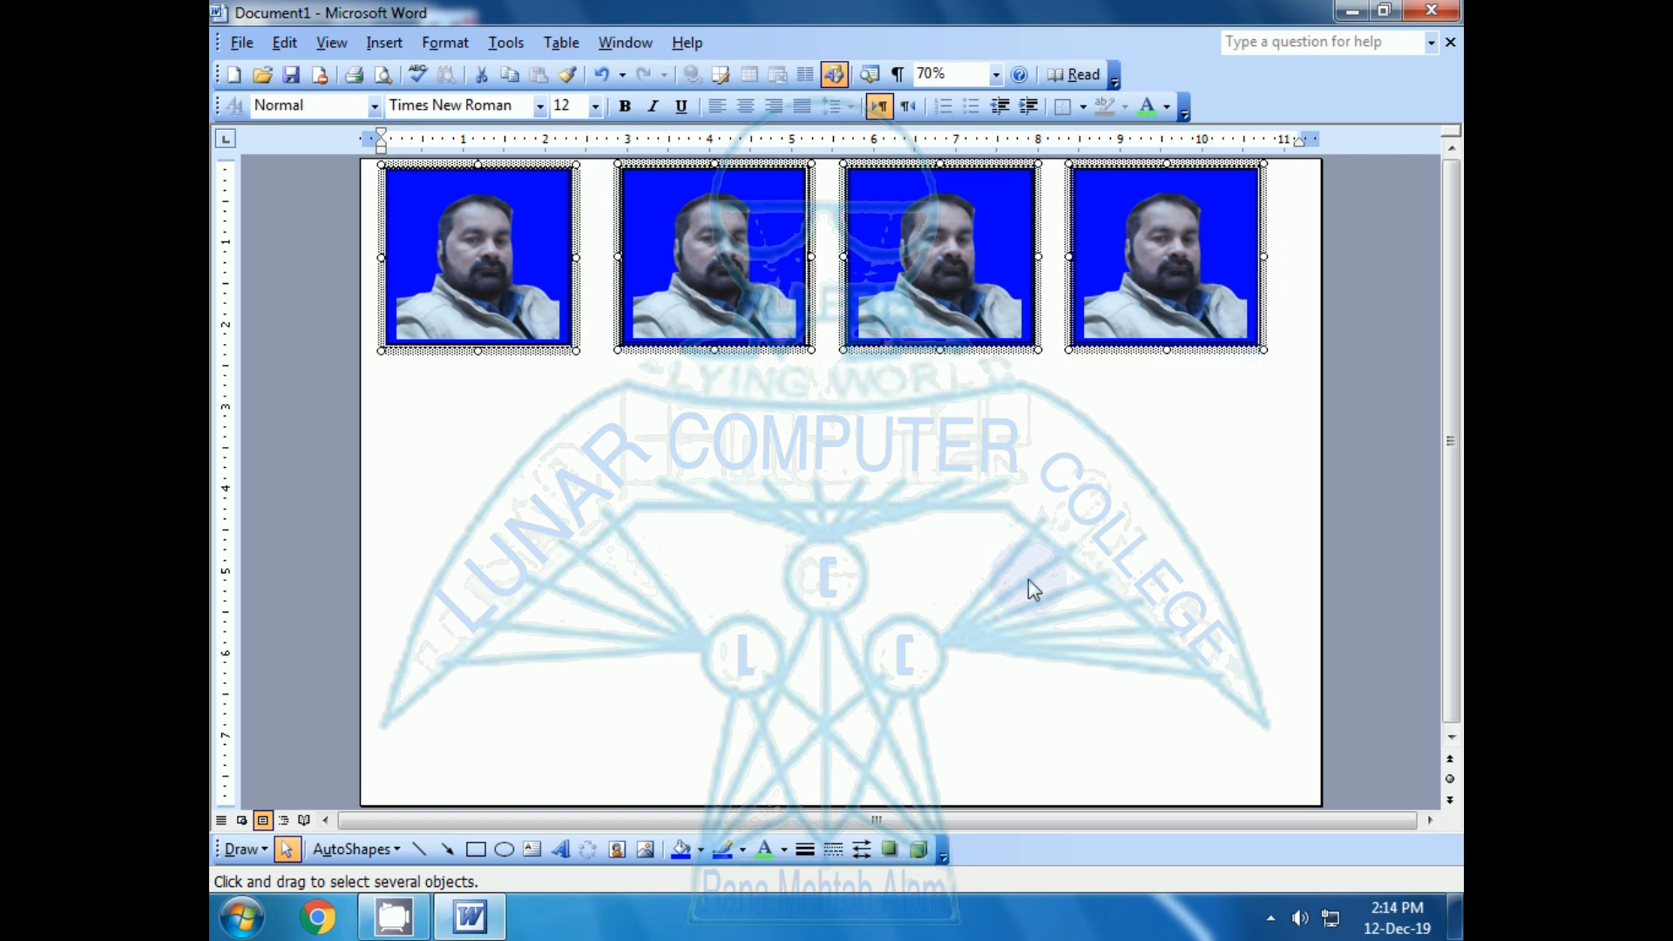
{"action": "key", "text": "Right"}
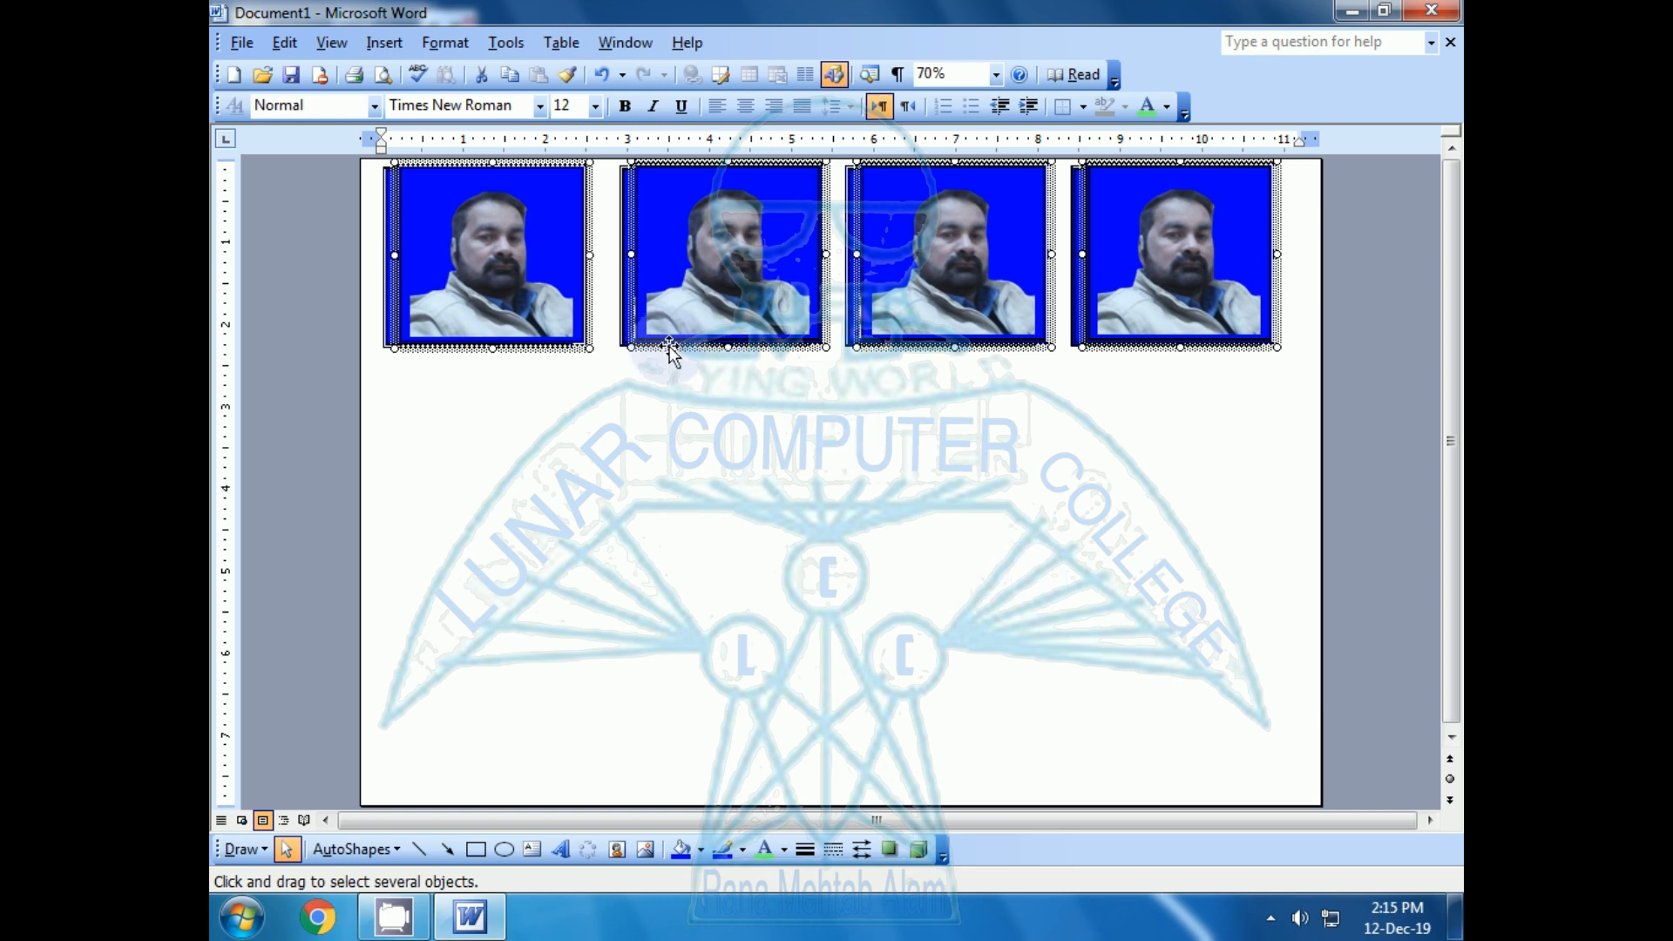
{"action": "key", "text": "Down"}
{"action": "key", "text": "Down"}
{"action": "key", "text": "Down"}
{"action": "key", "text": "Down"}
{"action": "key", "text": "Down"}
{"action": "key", "text": "Down"}
{"action": "key", "text": "Down"}
{"action": "key", "text": "Down"}
{"action": "key", "text": "Down"}
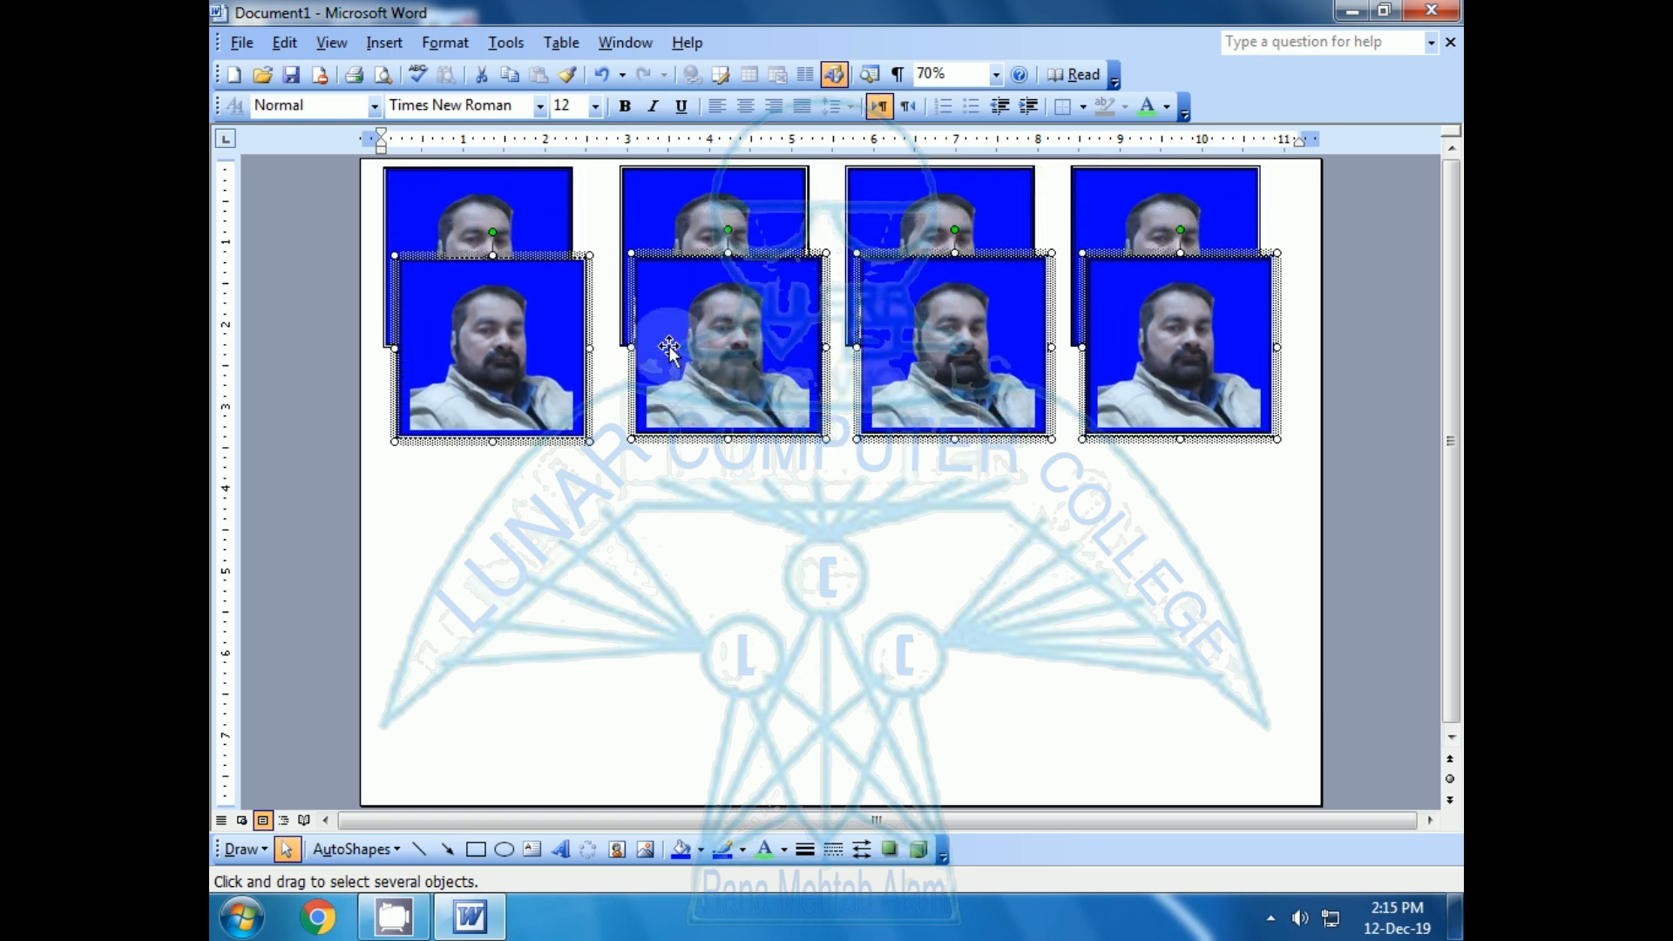
{"action": "key", "text": "Down"}
{"action": "key", "text": "Down"}
{"action": "key", "text": "Down"}
{"action": "key", "text": "Down"}
{"action": "key", "text": "Down"}
{"action": "key", "text": "Down"}
{"action": "key", "text": "Down"}
{"action": "key", "text": "Down"}
{"action": "key", "text": "Down"}
{"action": "key", "text": "Down"}
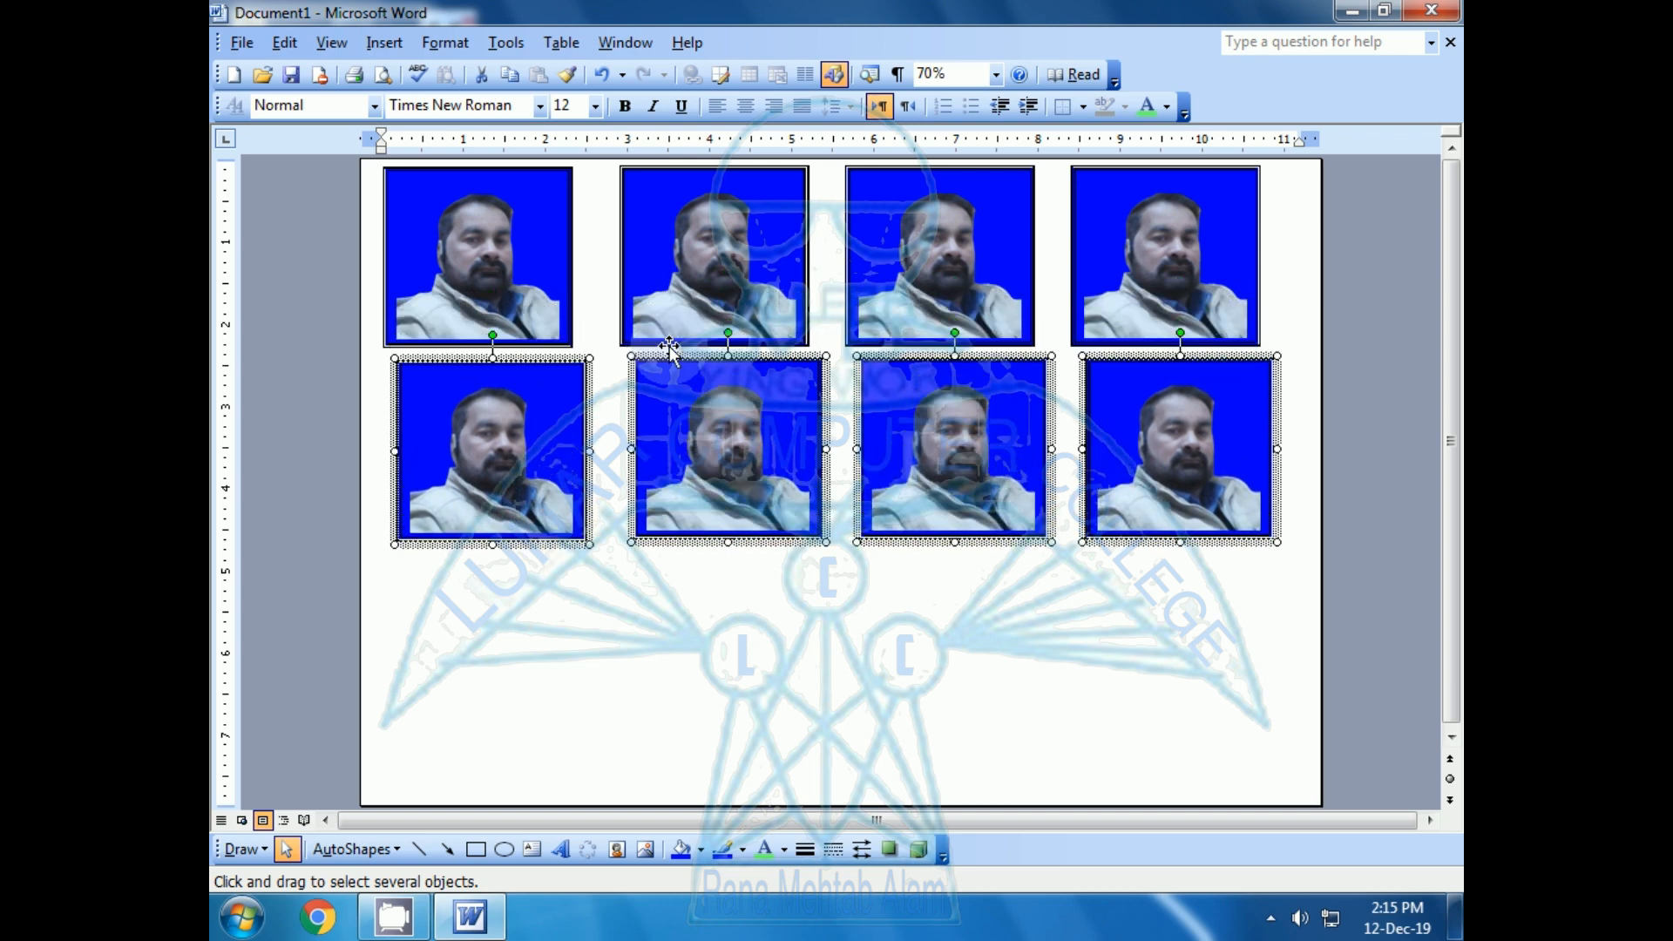
{"action": "key", "text": "Down"}
{"action": "key", "text": "Left"}
{"action": "key", "text": "Up"}
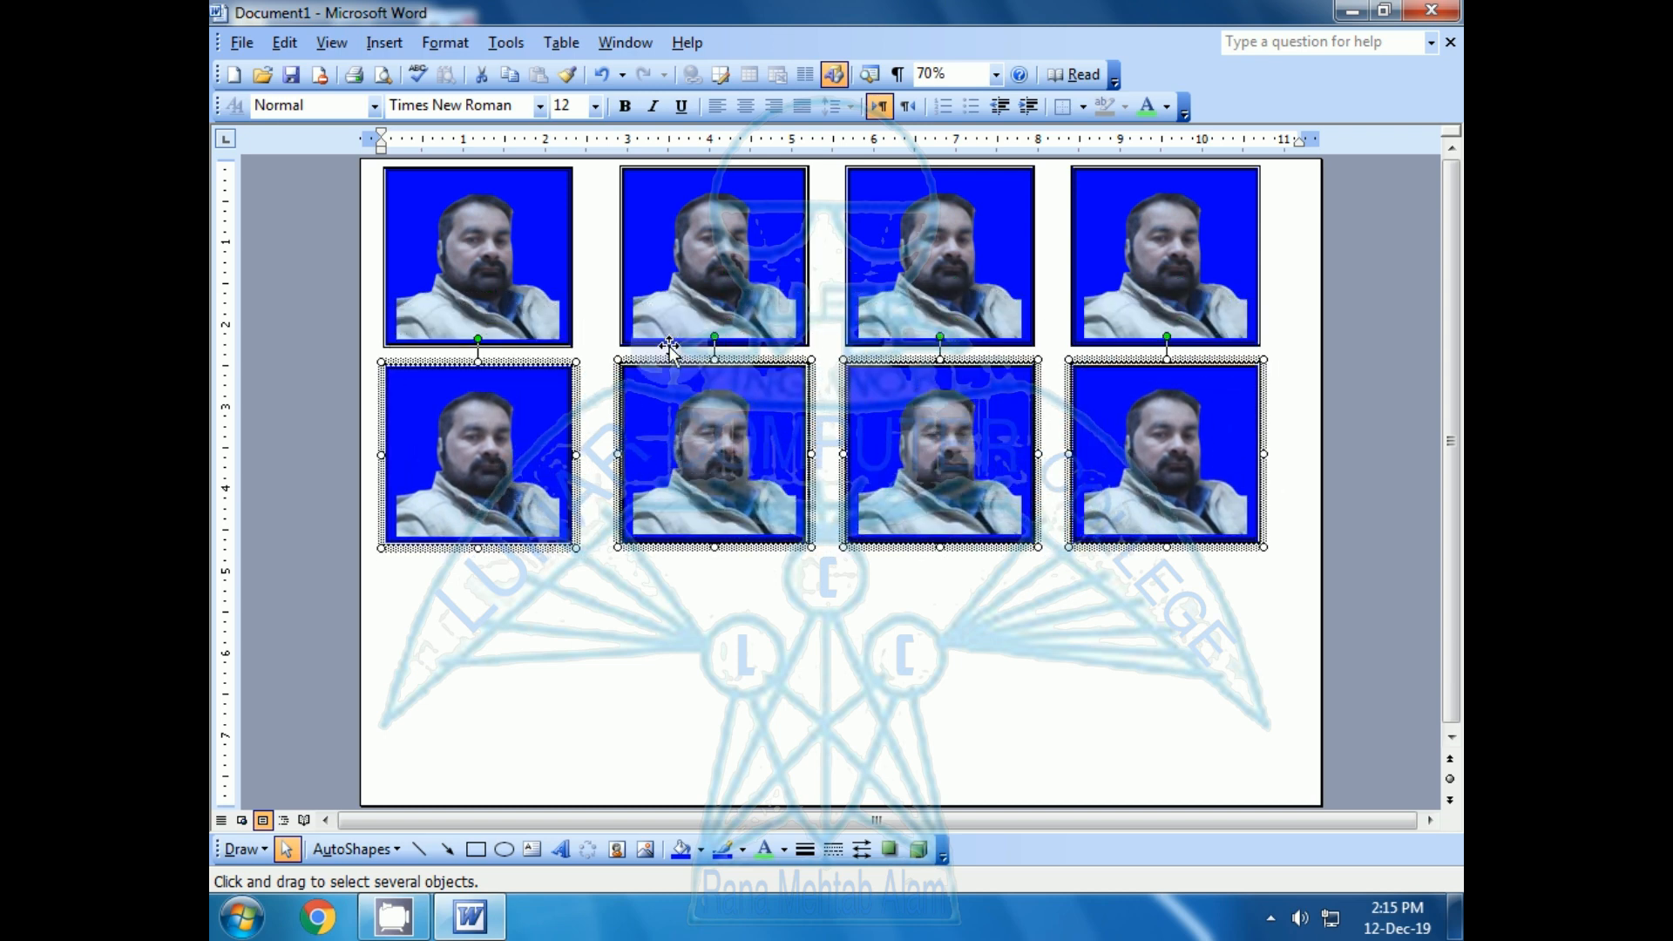
Paste another copy of the four-square row as a third row aligned below the second, and deselect the squares.
{"action": "key", "text": "ctrl+v"}
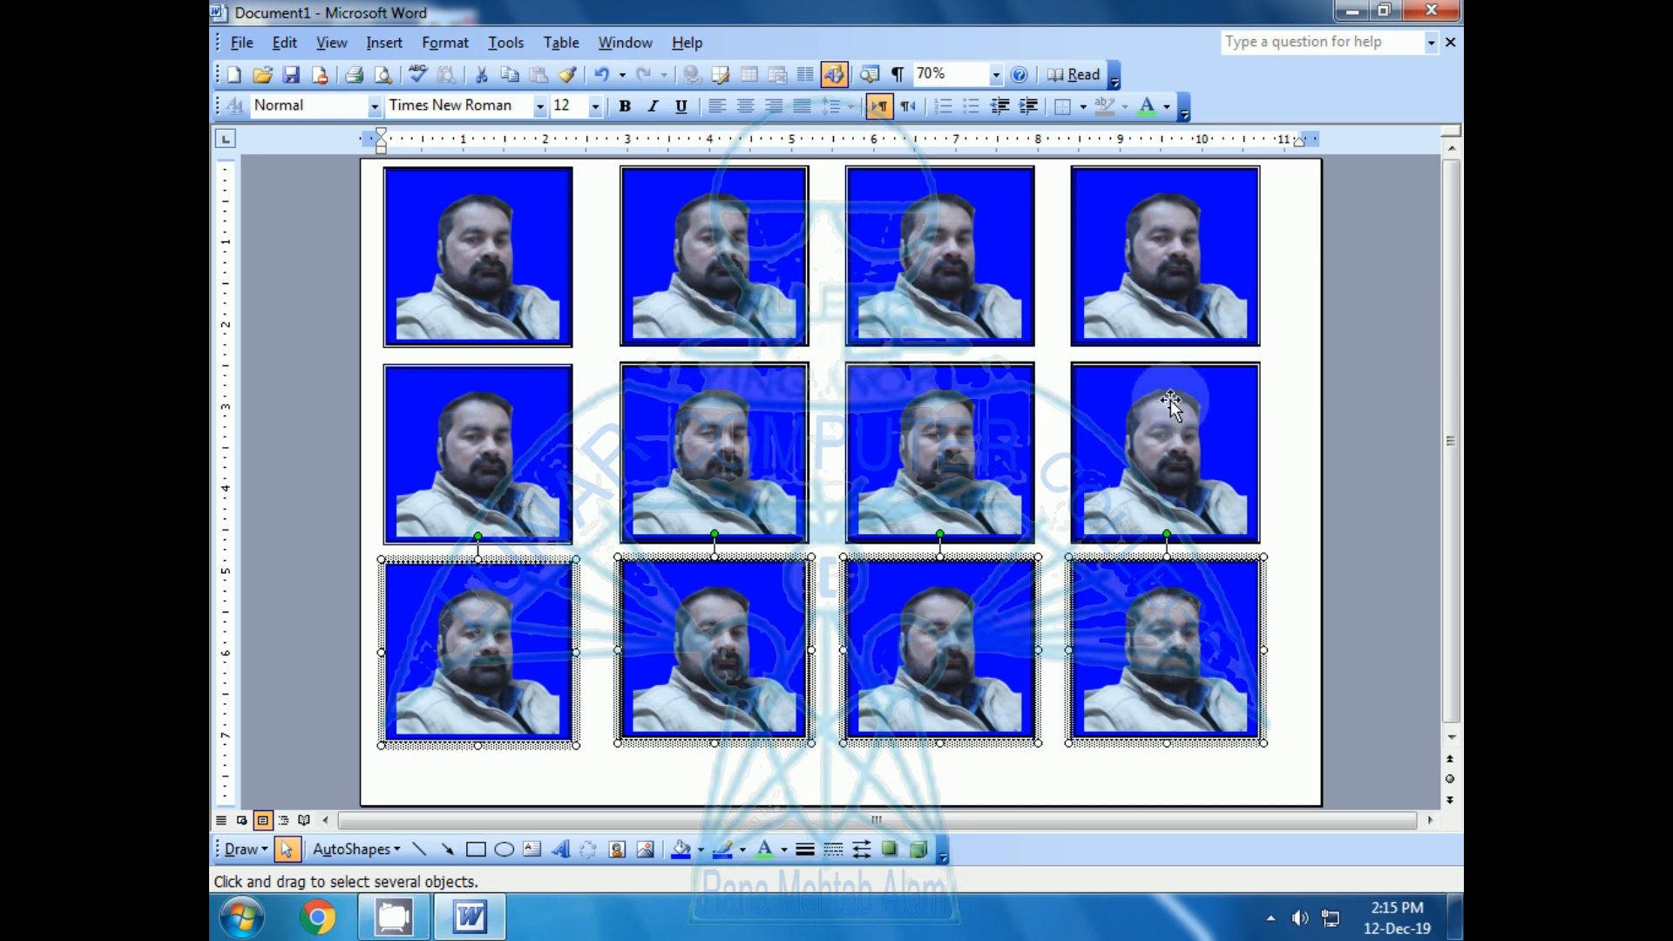
{"action": "left_click", "coordinate": [1295, 405]}
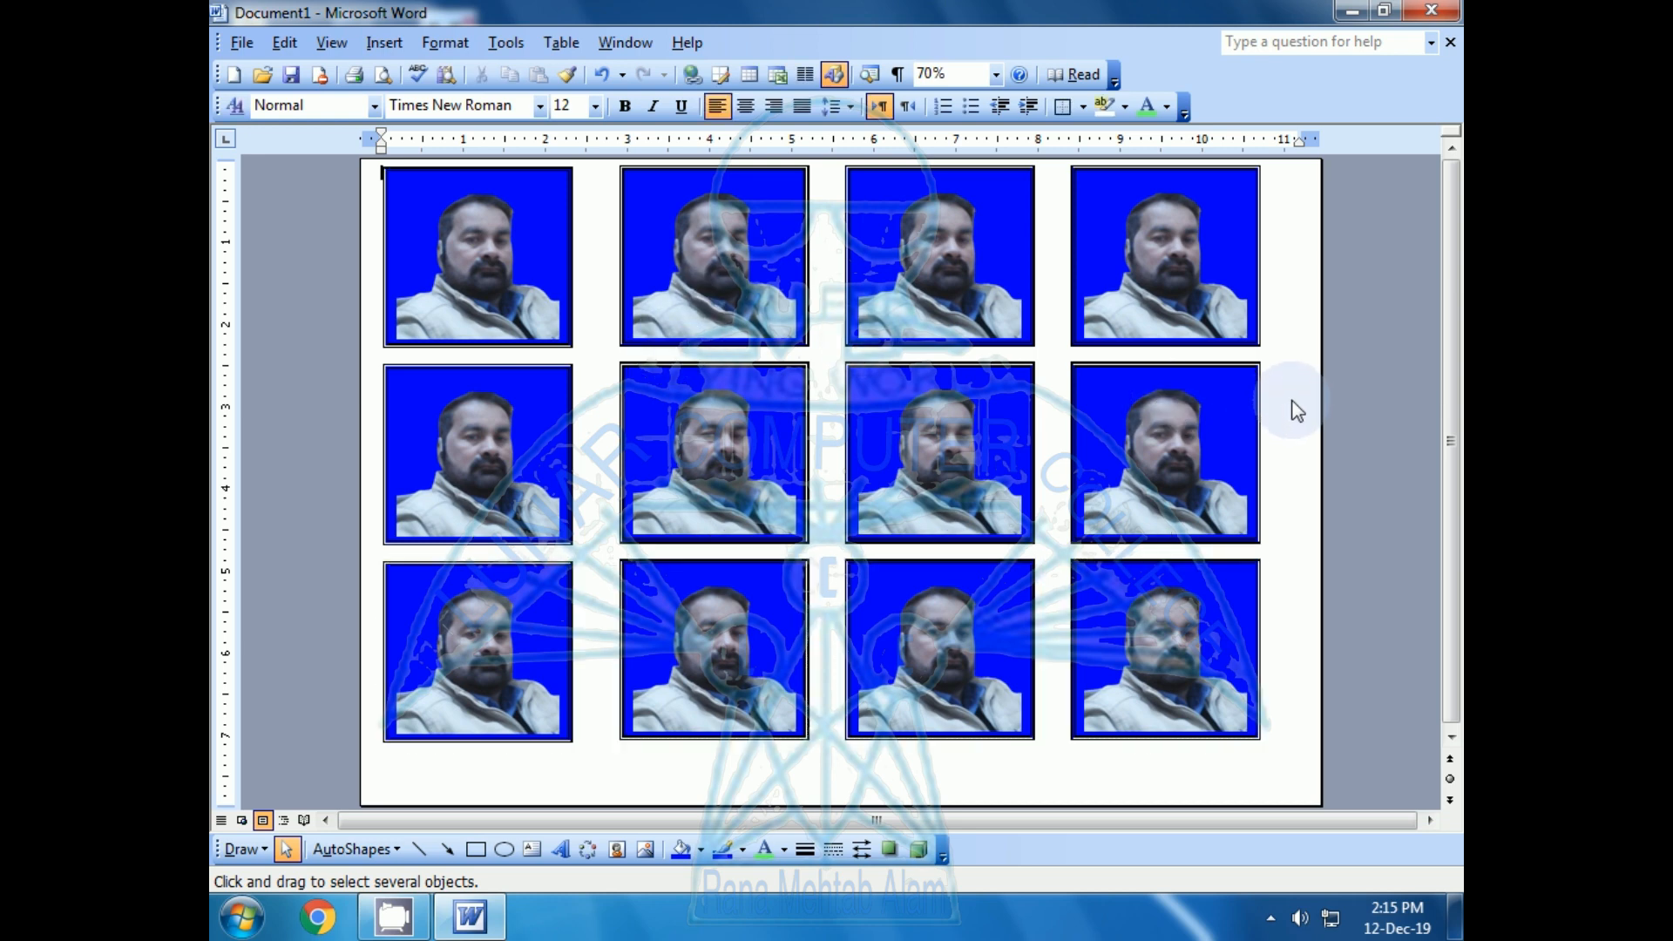